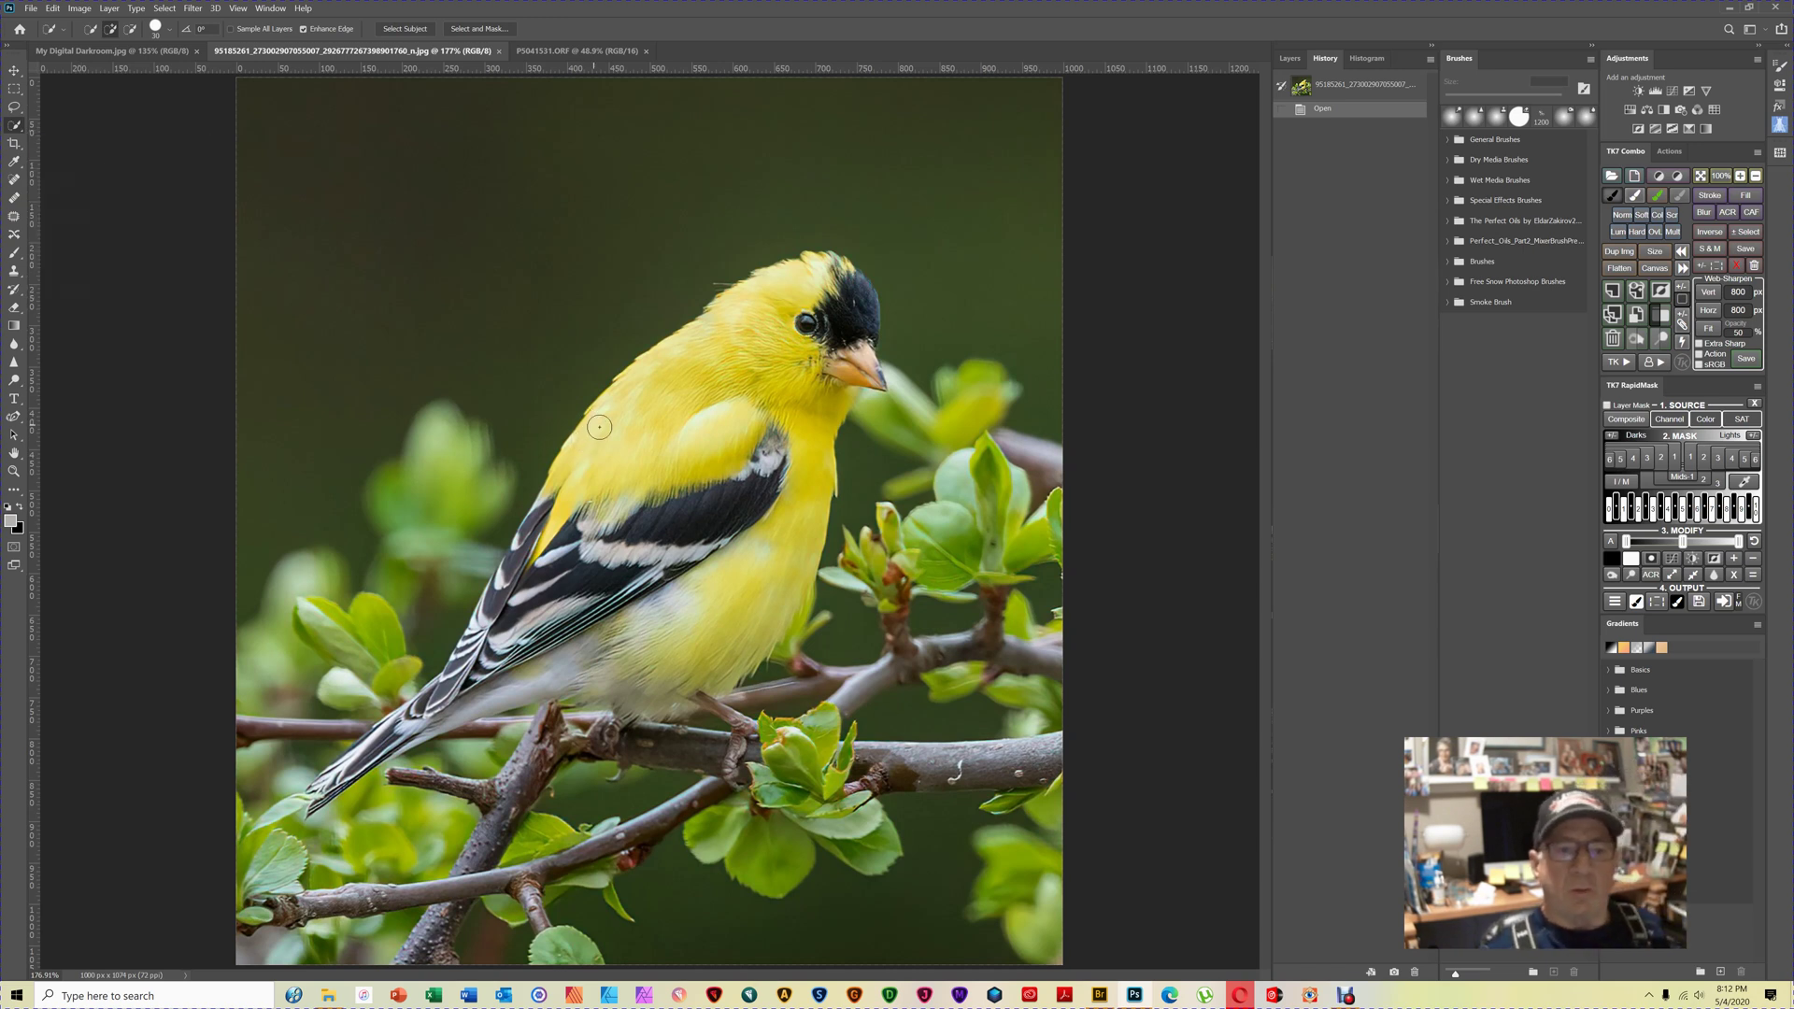
Select the goldfinch's head, body, wings and tail with the Quick Selection tool.
mouse_move(598, 418)
left_mouse_down()
mouse_move(793, 327)
mouse_move(841, 280)
mouse_move(698, 314)
left_mouse_up()
mouse_move(806, 359)
left_mouse_down()
mouse_move(640, 609)
mouse_move(523, 659)
mouse_move(579, 696)
mouse_move(710, 710)
mouse_move(841, 685)
left_mouse_up()
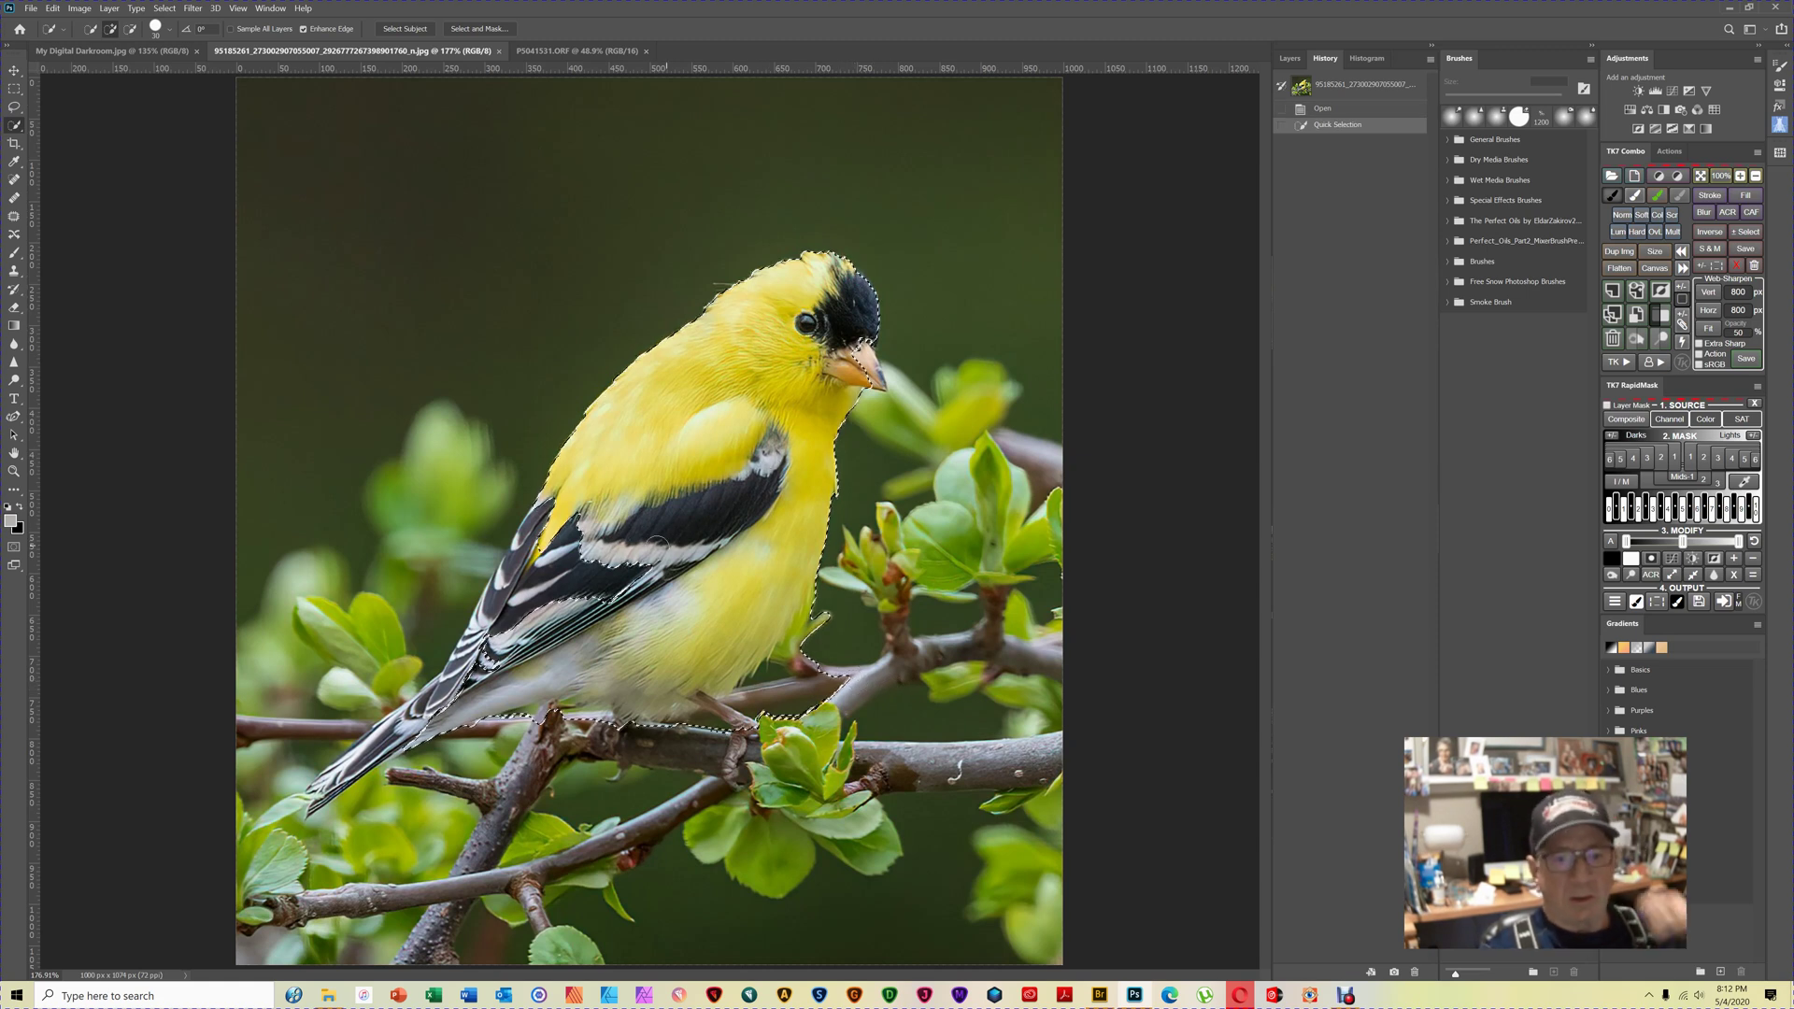
mouse_move(484, 675)
left_mouse_down()
mouse_move(472, 659)
mouse_move(448, 703)
mouse_move(535, 580)
left_mouse_up()
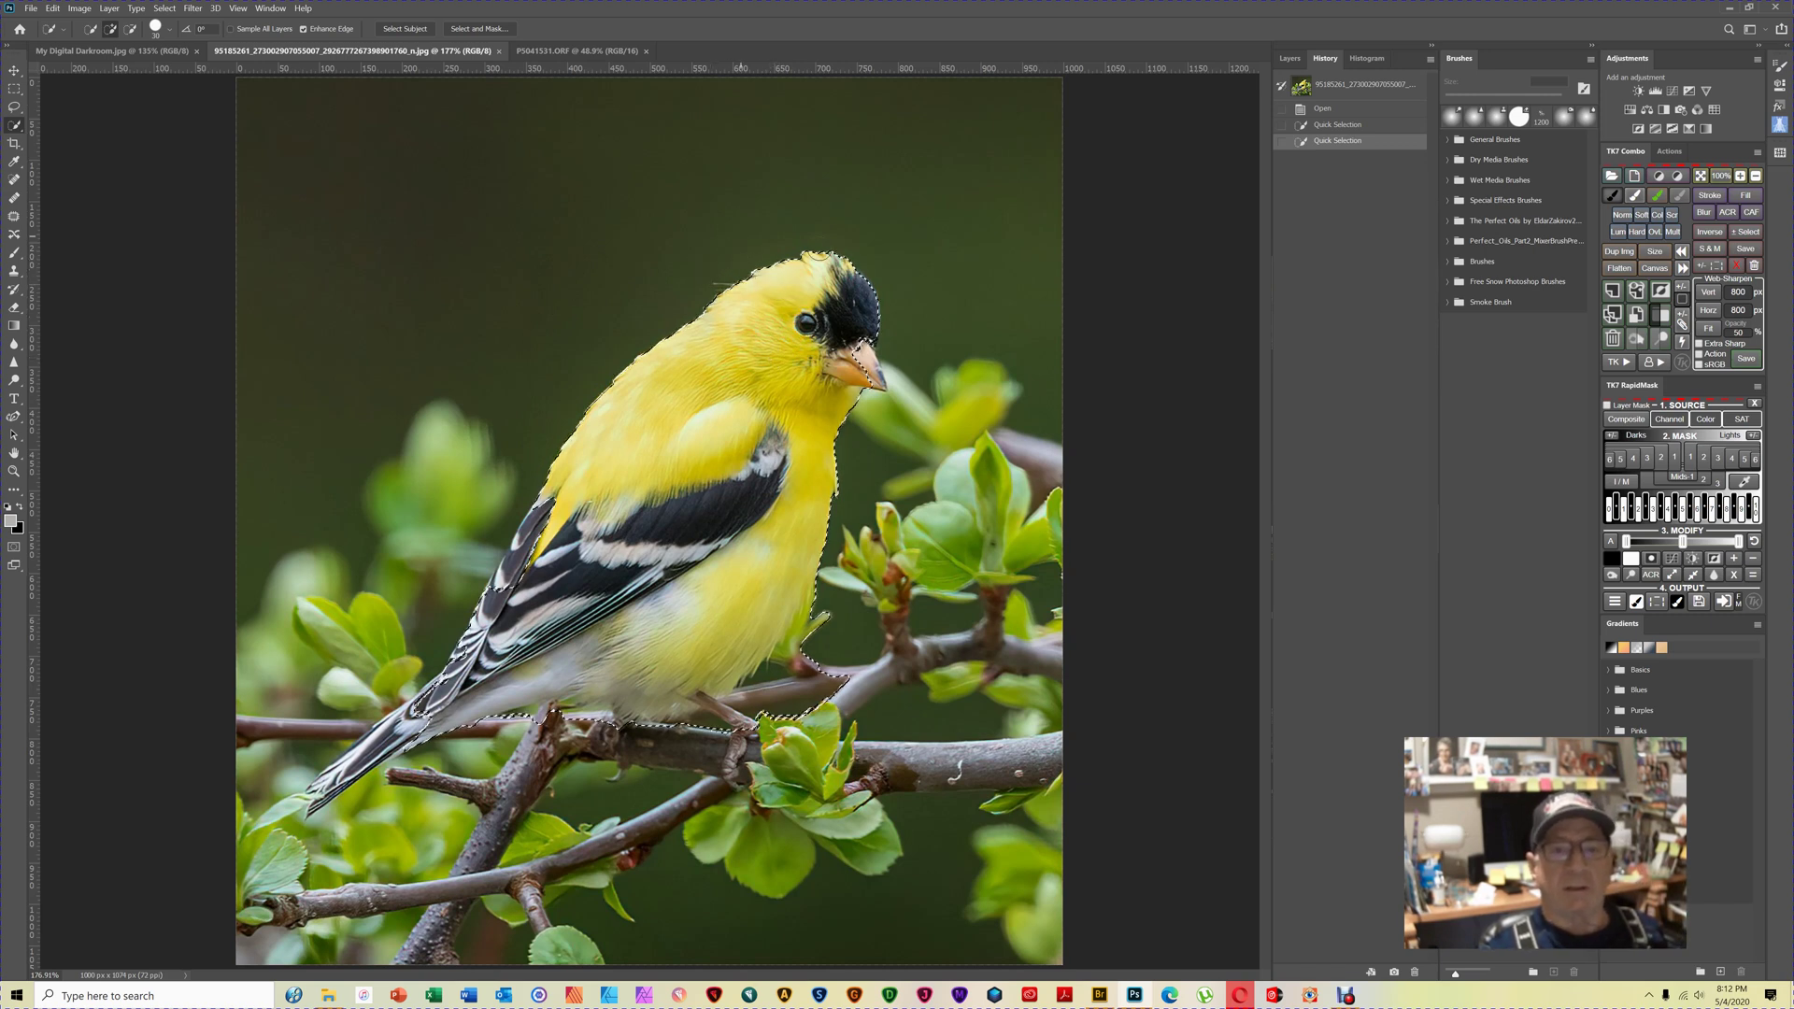
Apply the Camera Raw filter to the selected goldfinch with Greens, Aquas and Blues saturation at -100, and deselect the bird.
left_click(194, 8)
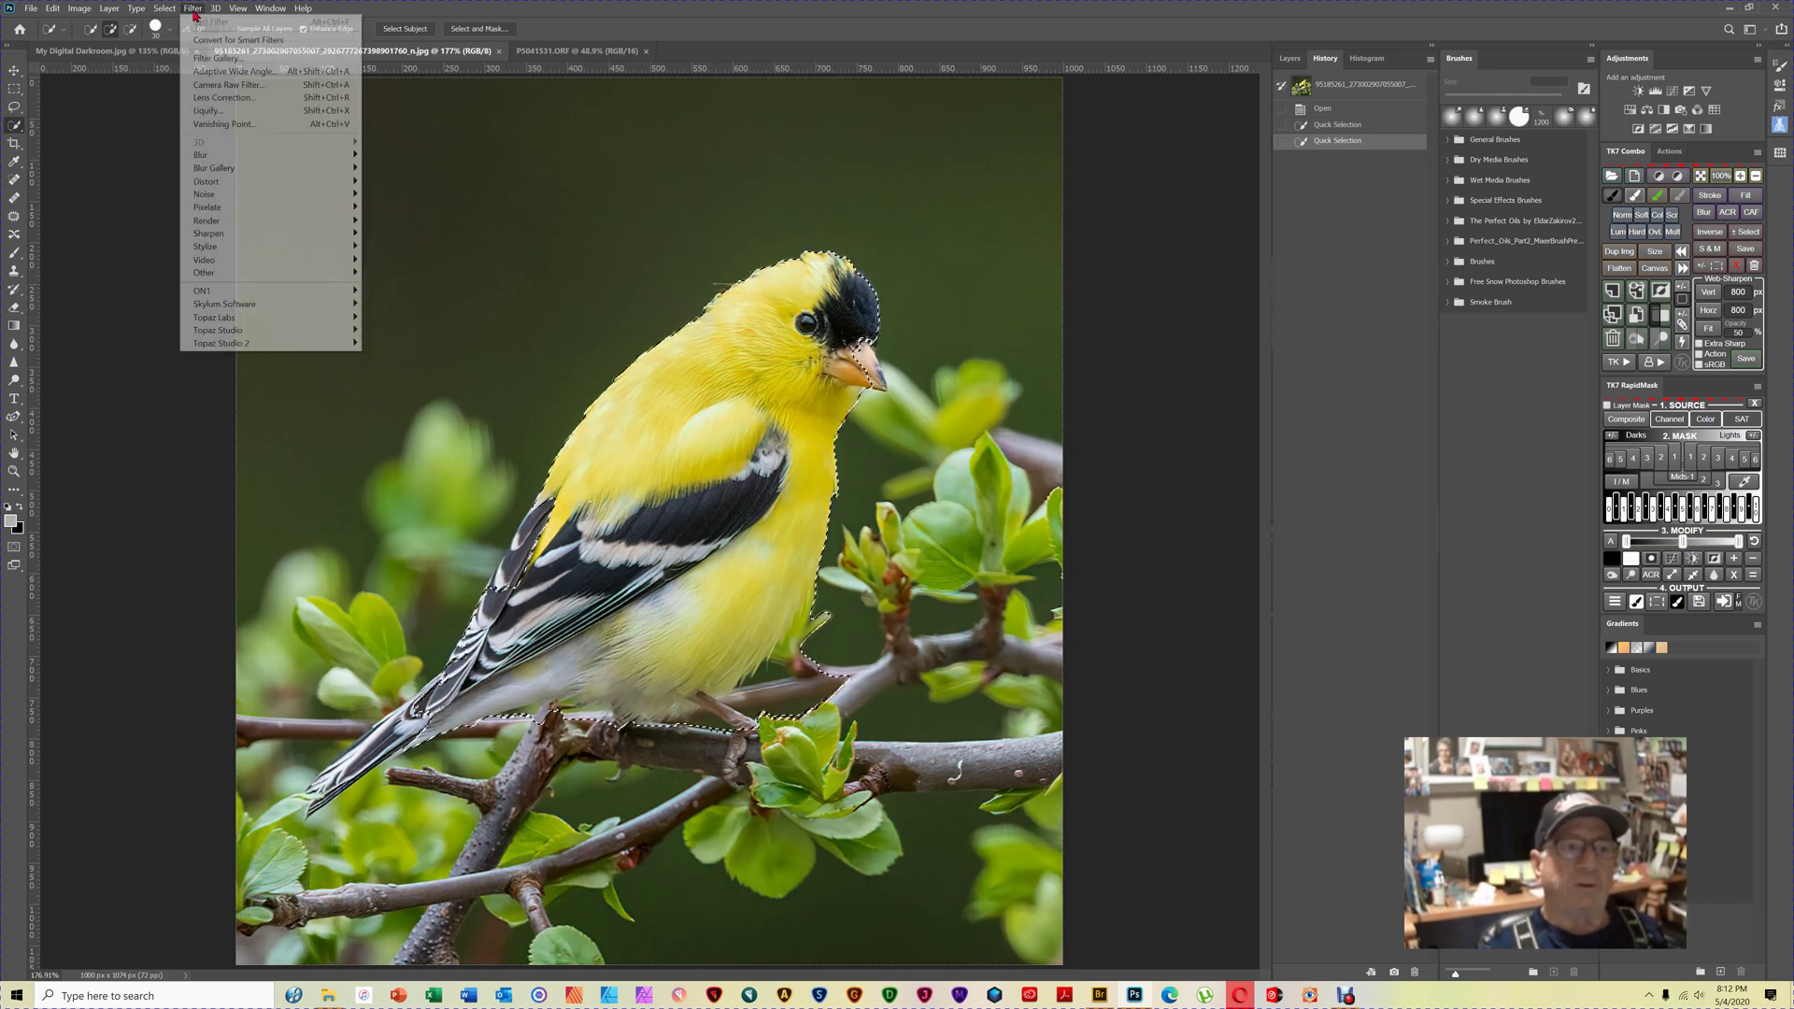
left_click(213, 86)
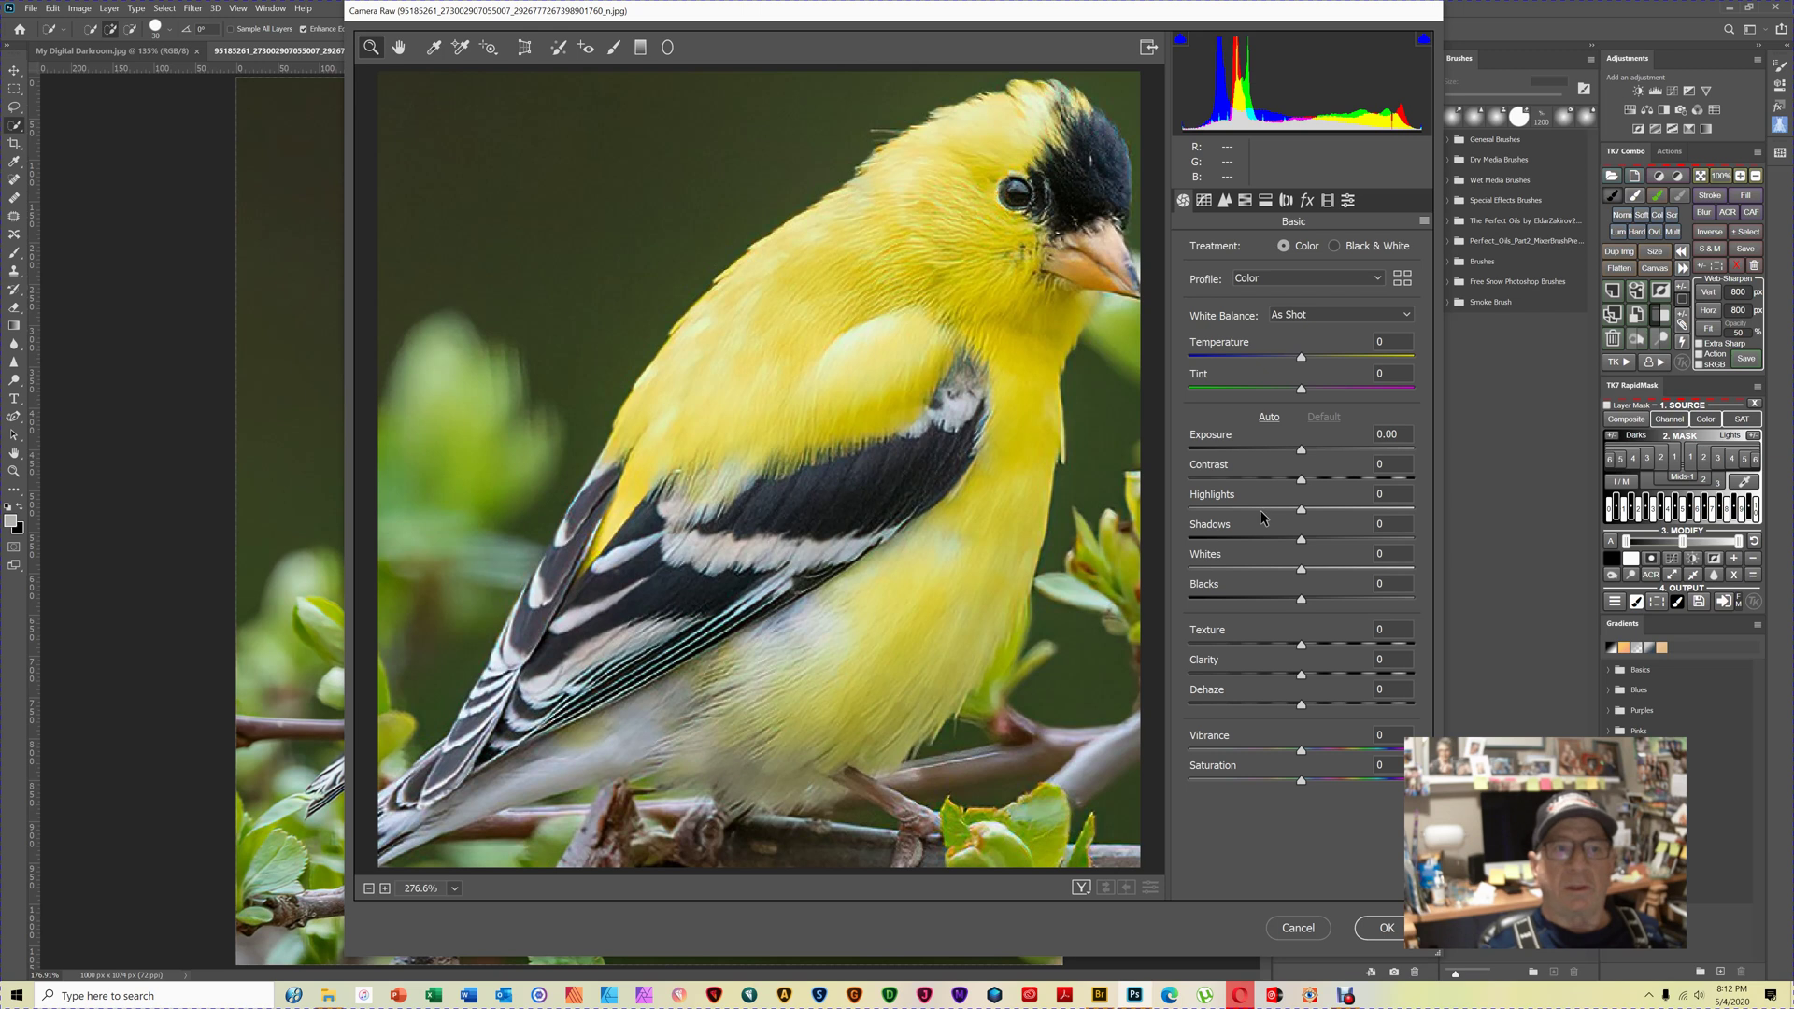
left_click(1247, 201)
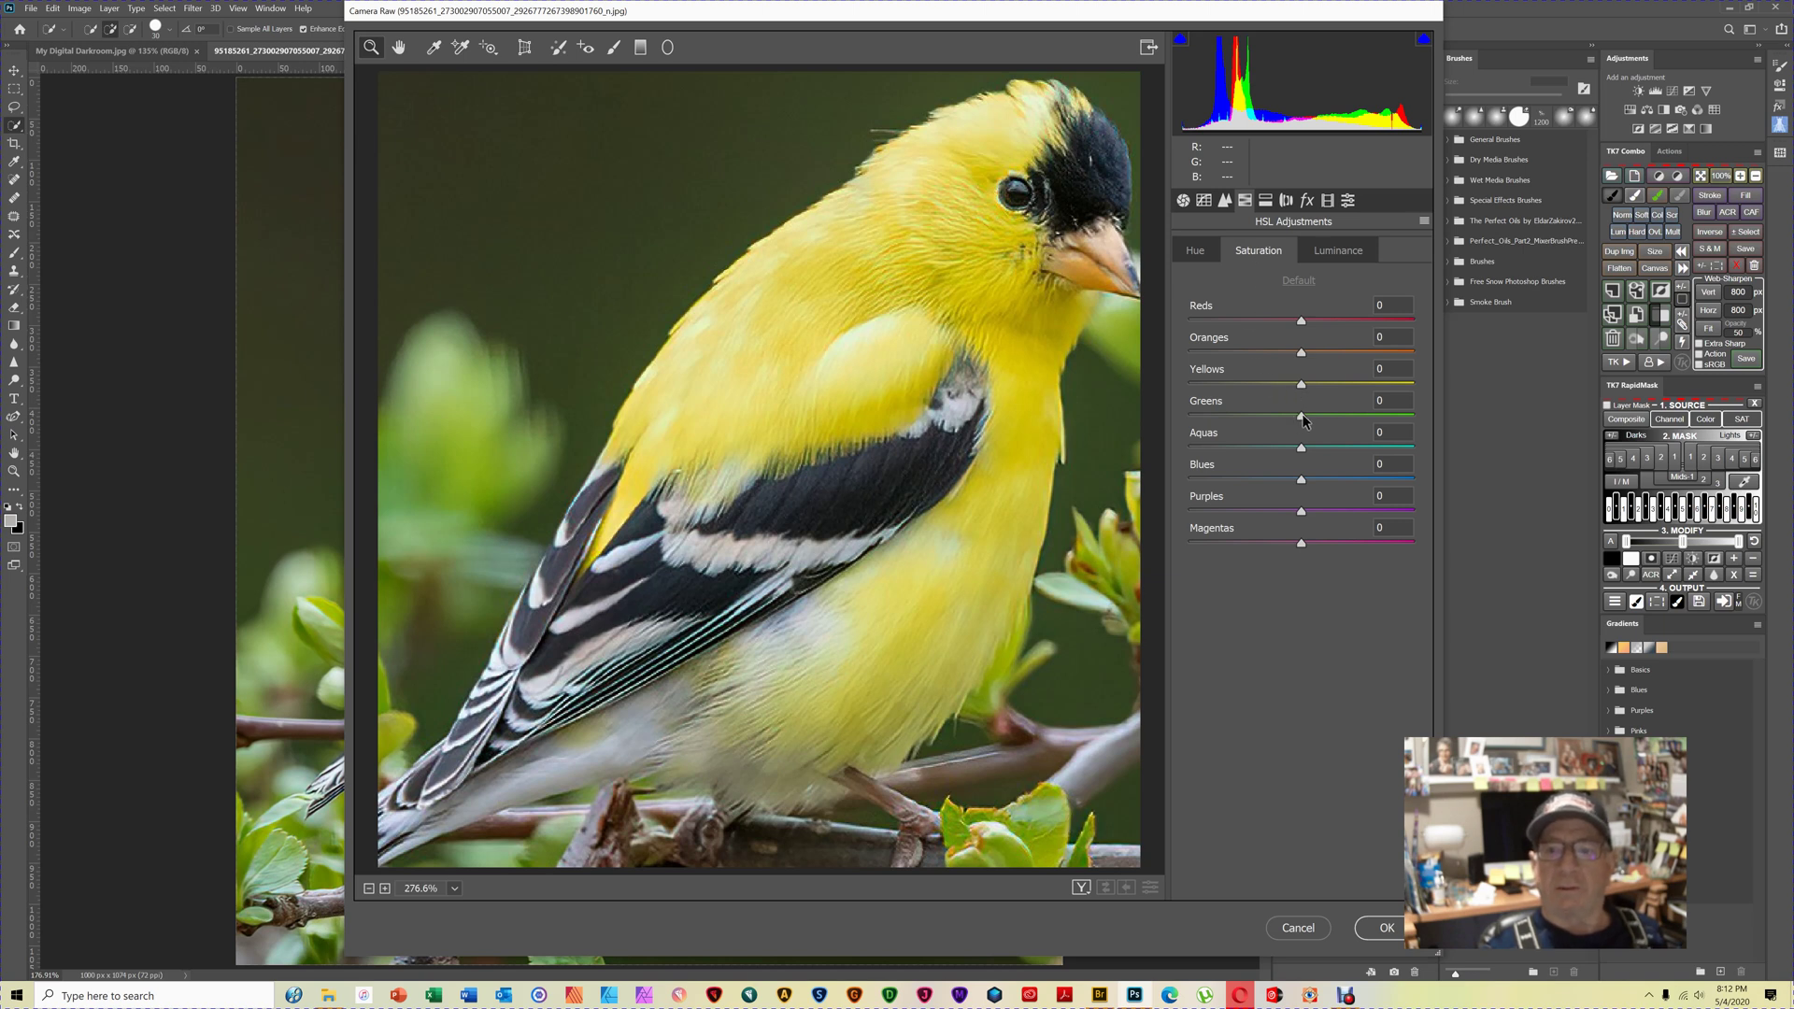
left_click_drag(1304, 420, 1182, 421)
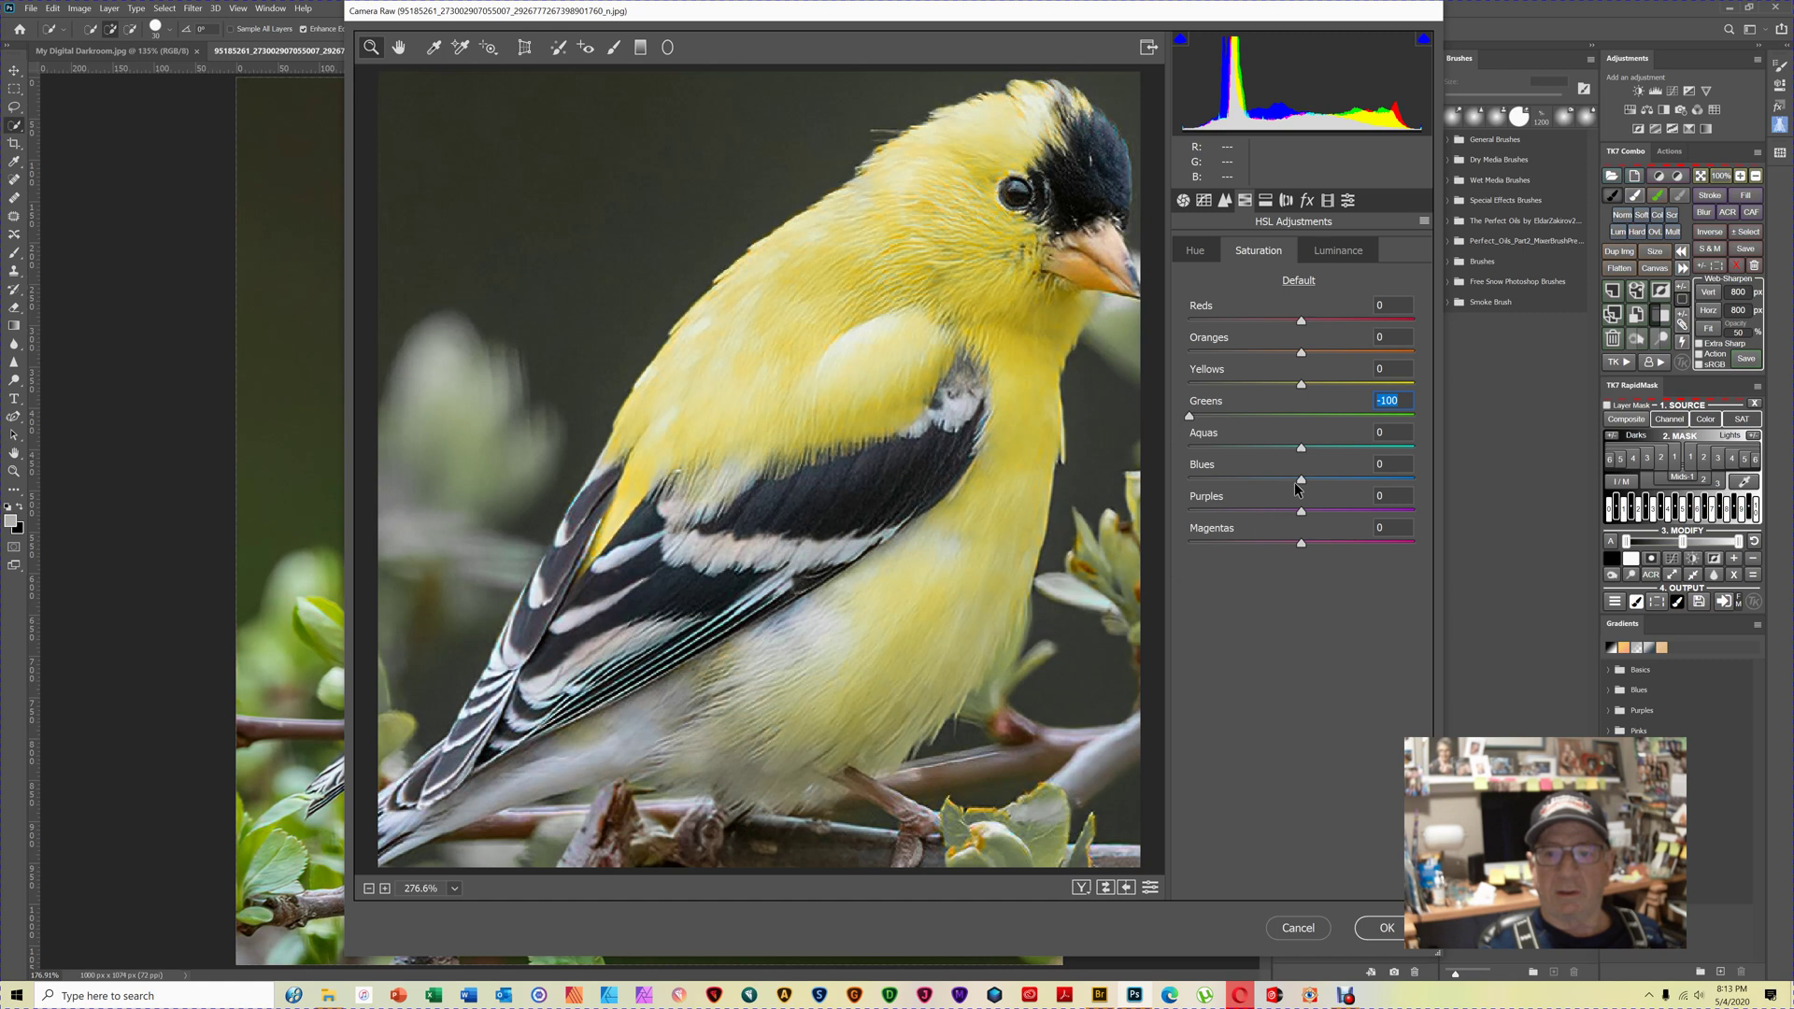
left_click_drag(1299, 450, 1164, 457)
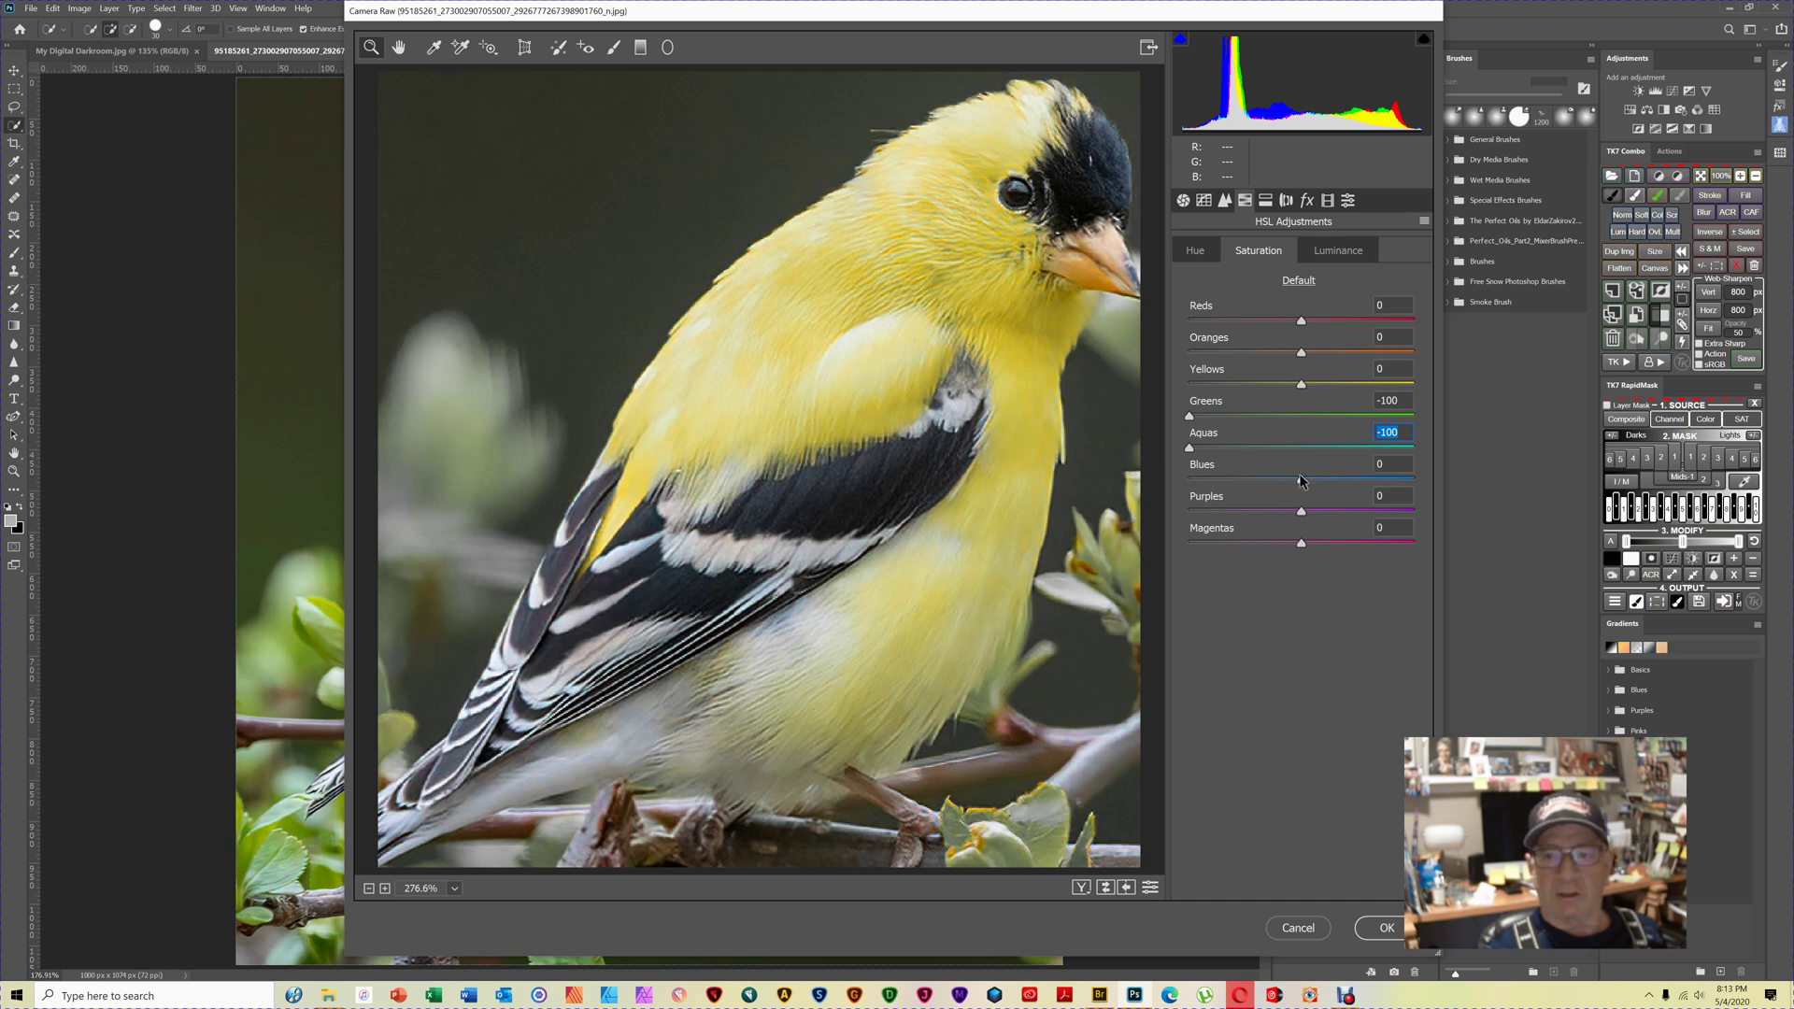
left_click_drag(1301, 483, 1140, 486)
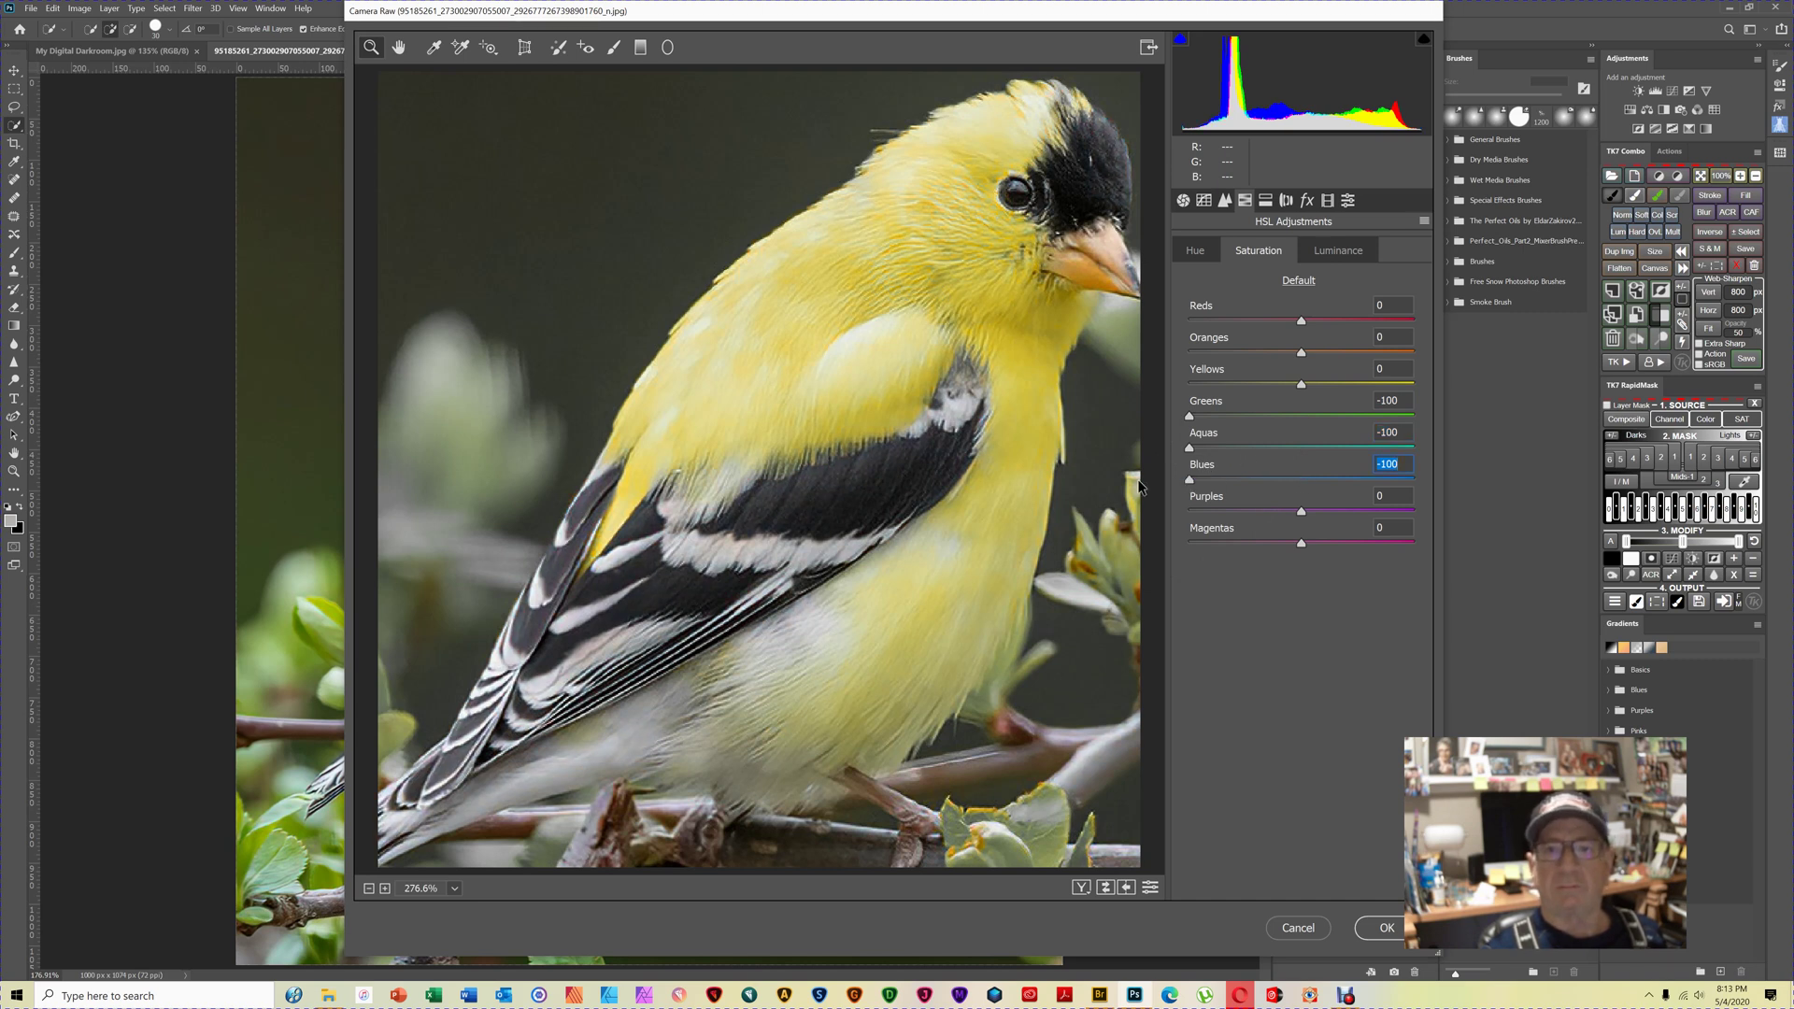
left_click(1380, 929)
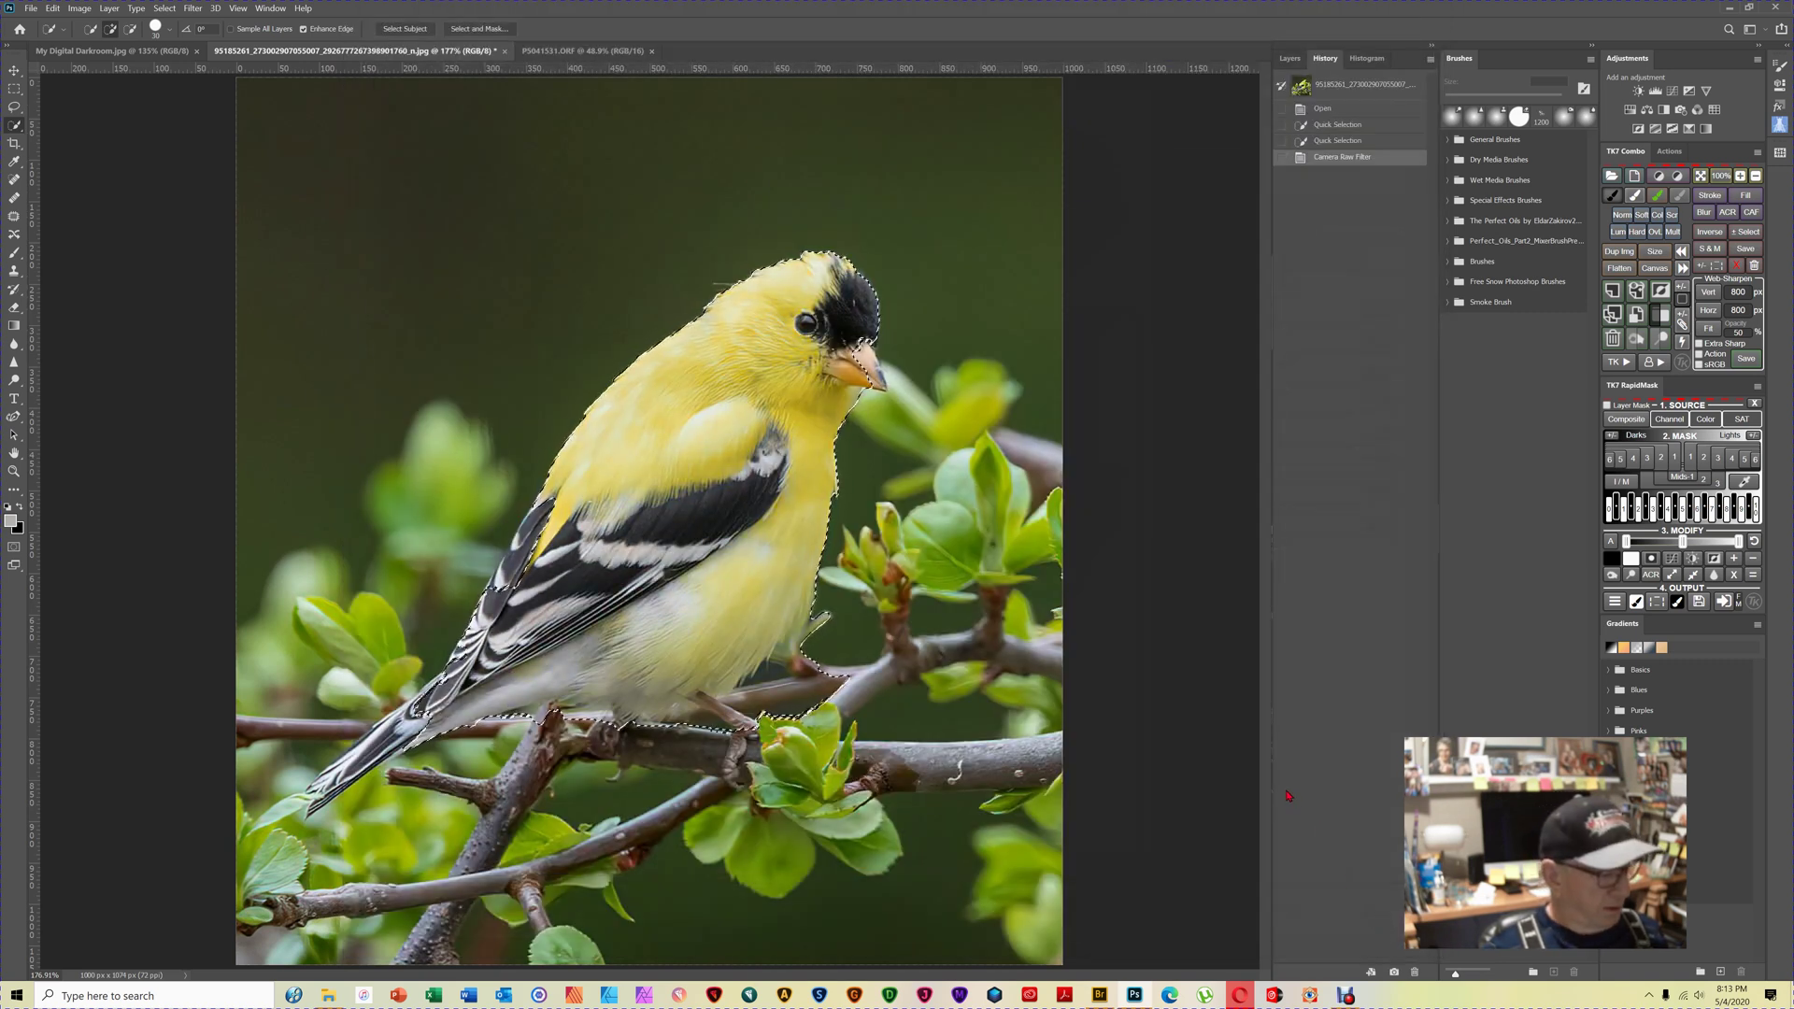
key("ctrl+d")
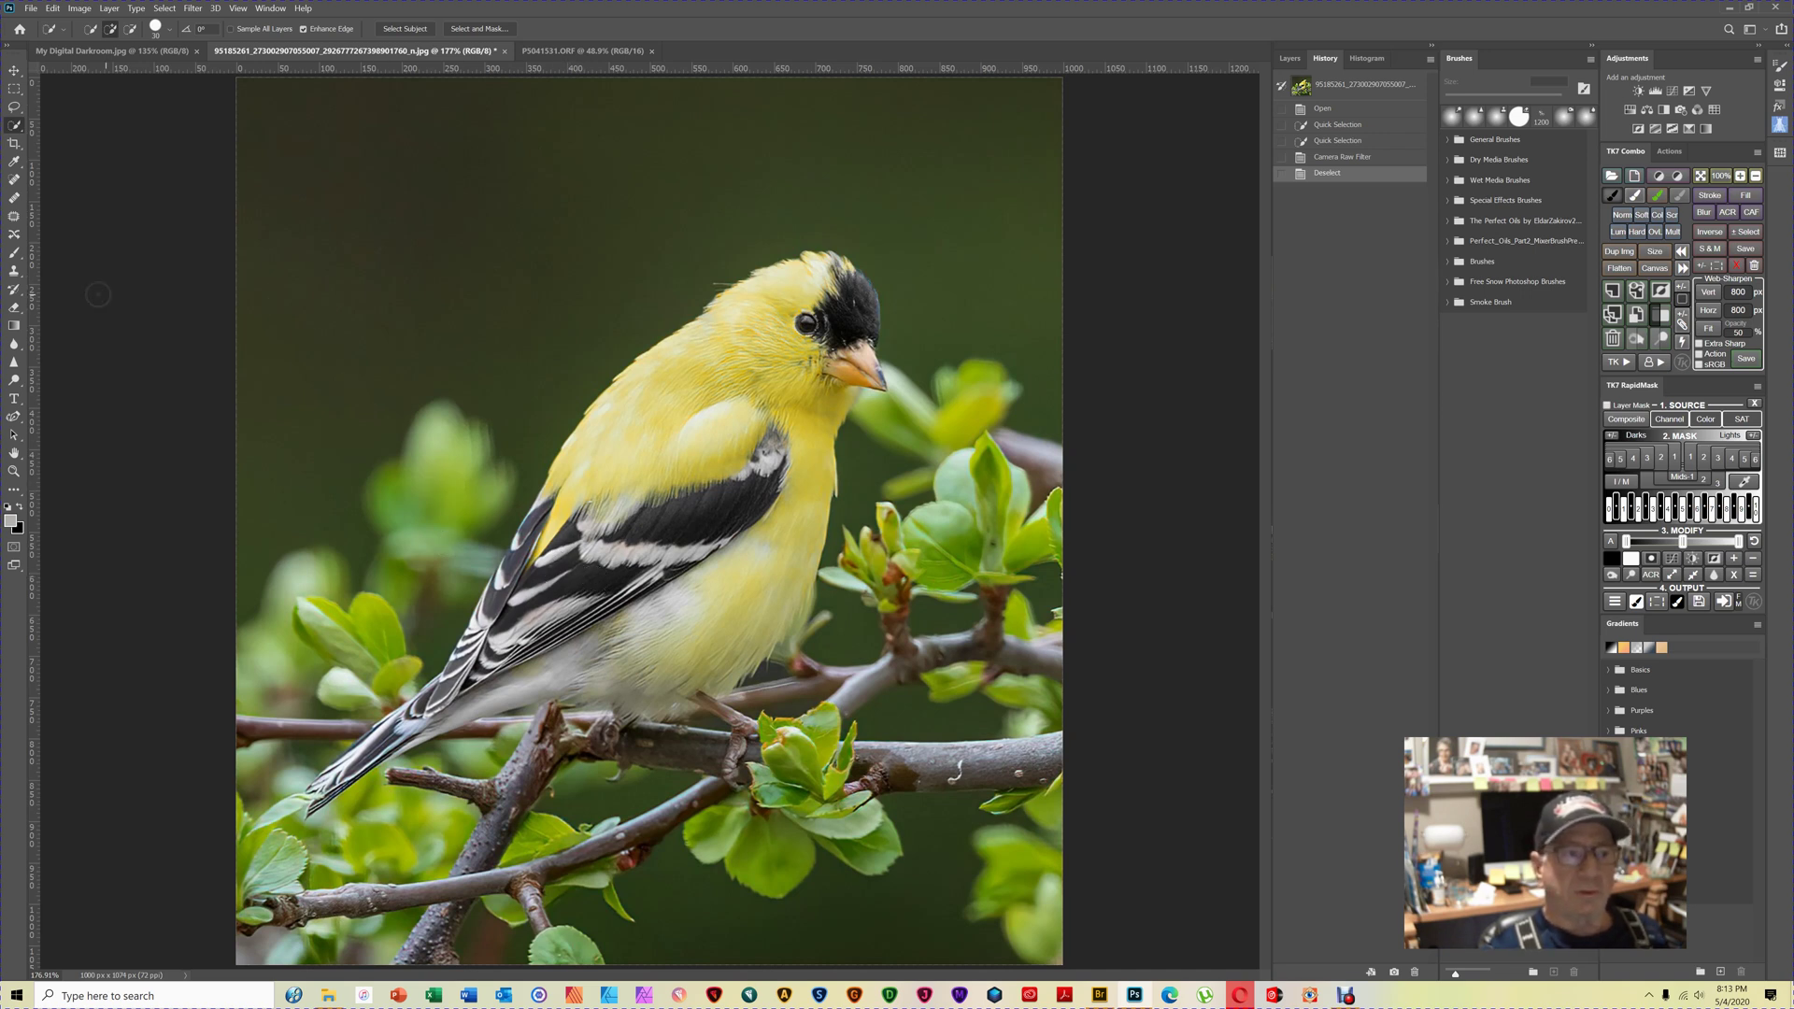
Sharpen the goldfinch's eye area and black wing feathers using the Sharpen tool with a smaller brush.
left_click(15, 363)
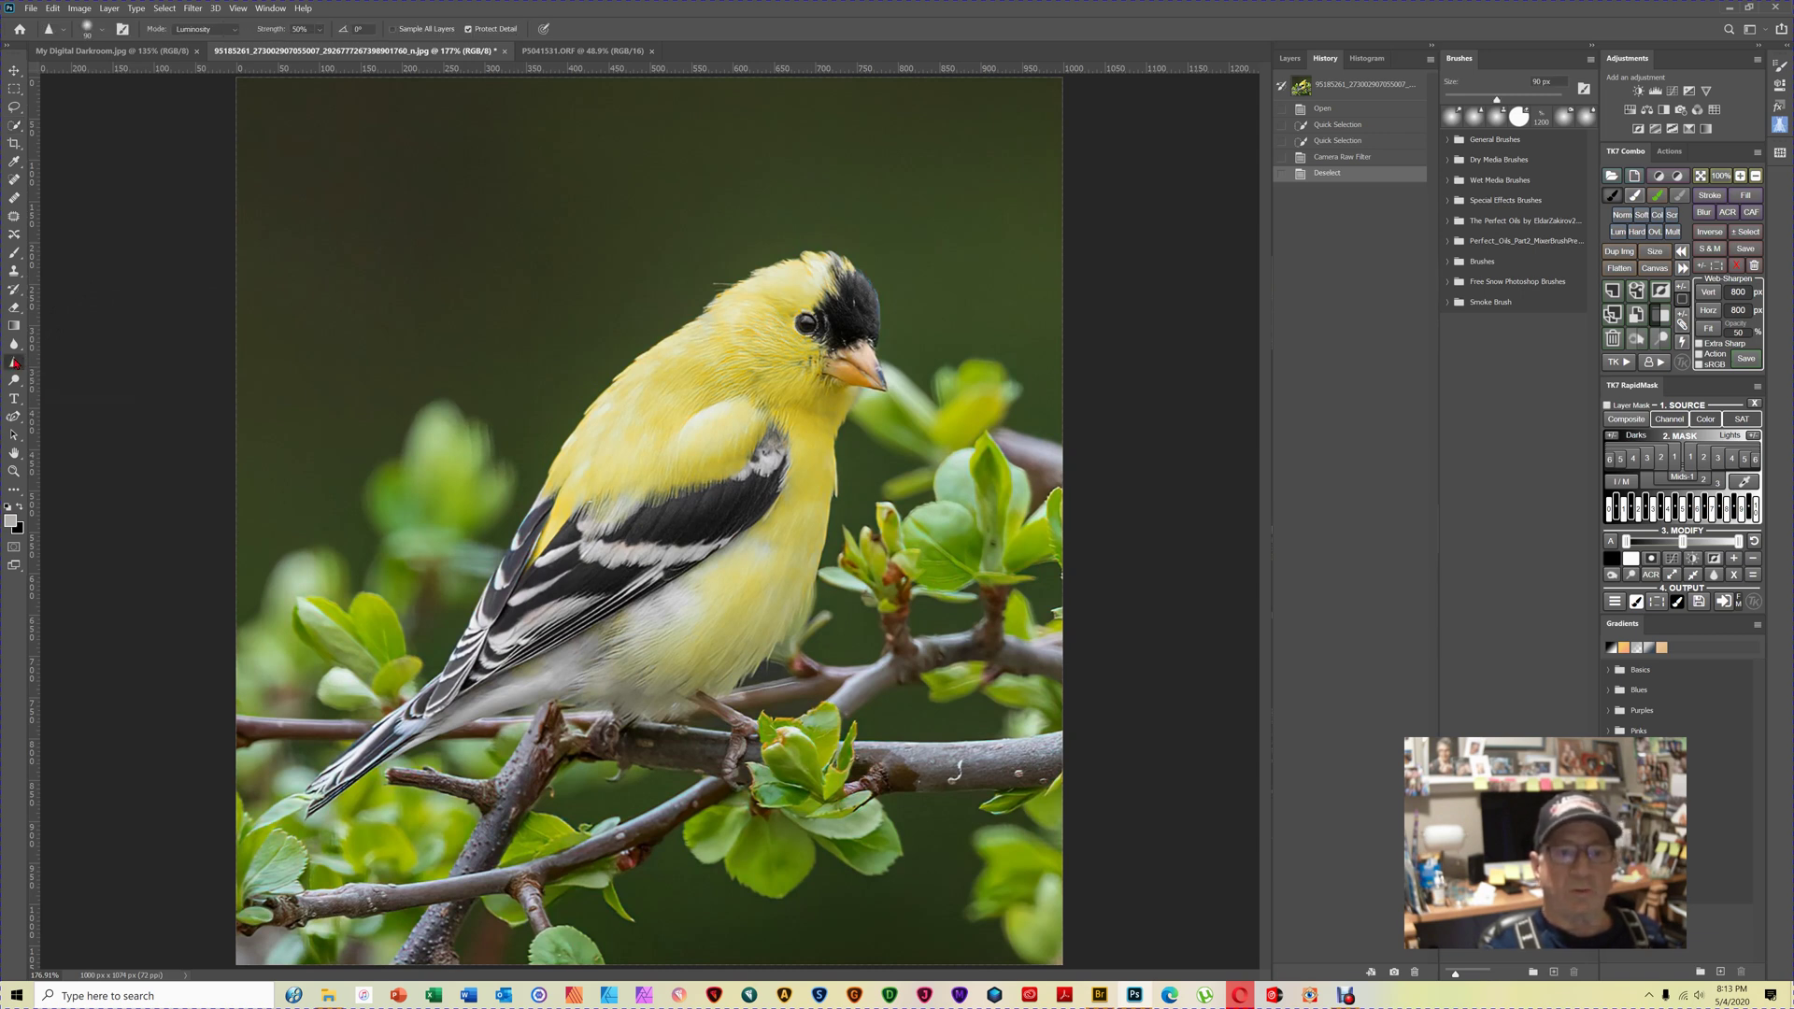
key("bracketleft")
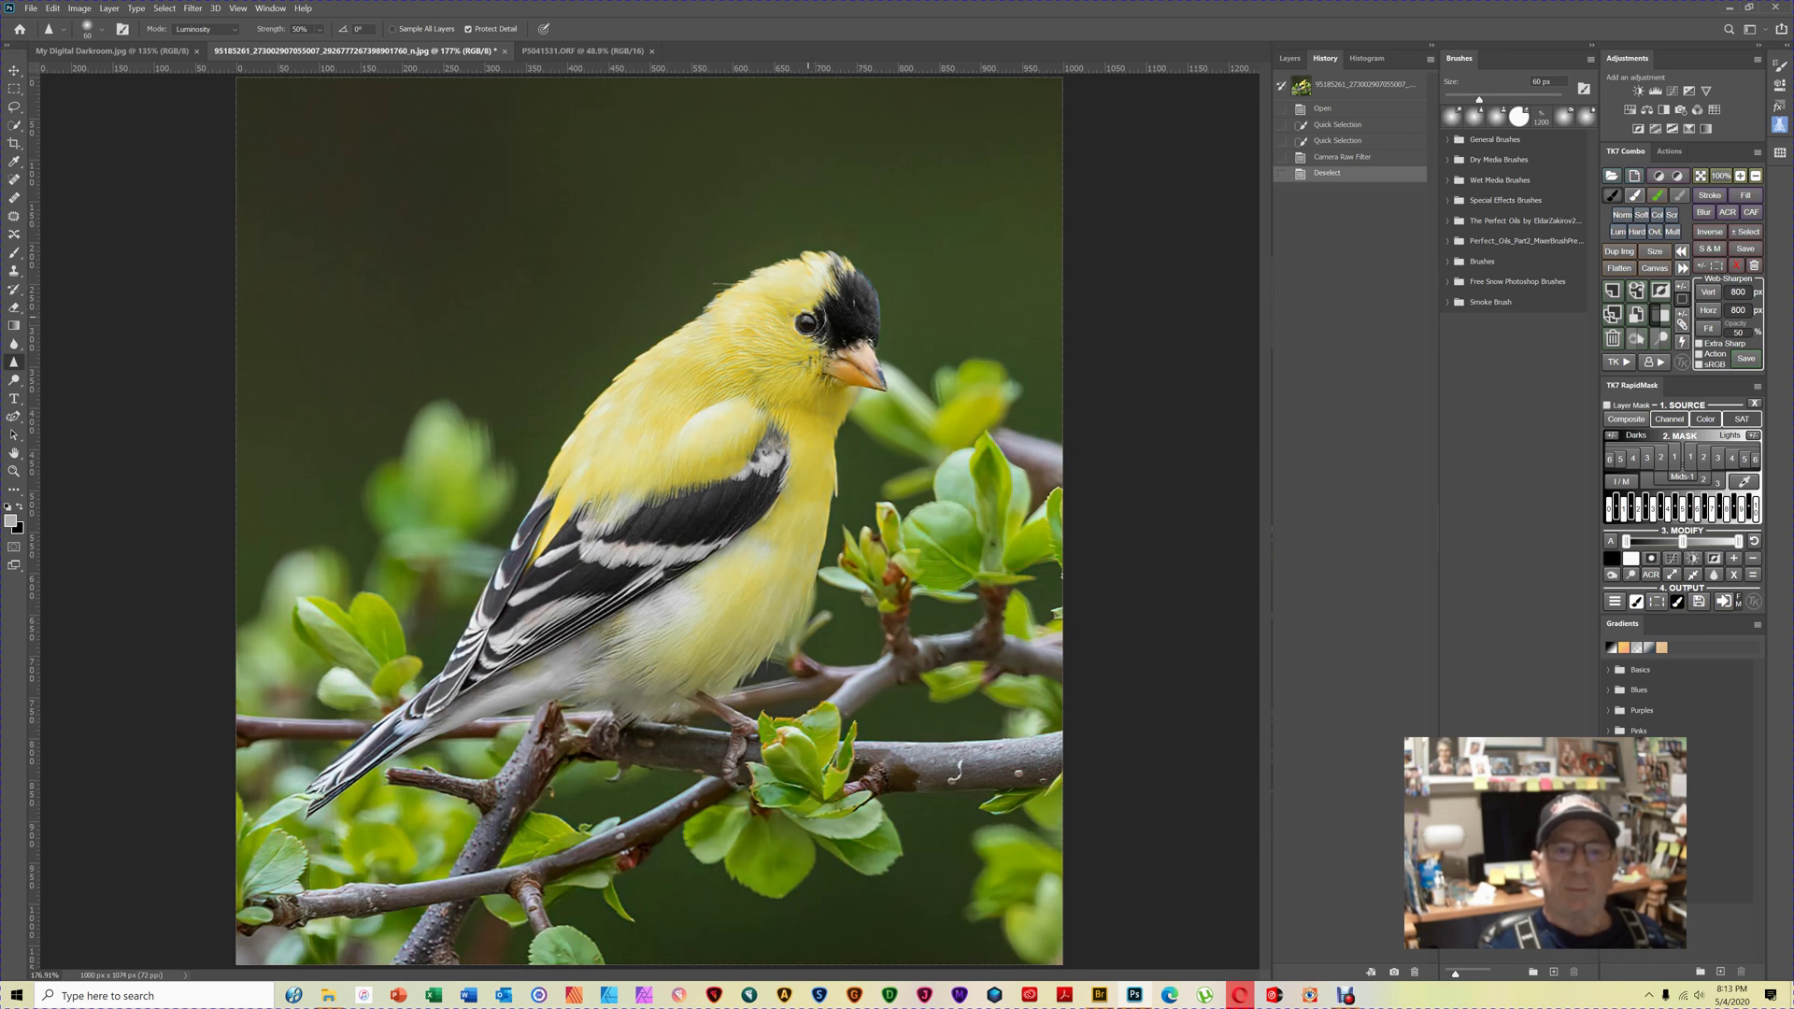
left_click_drag(828, 334, 837, 338)
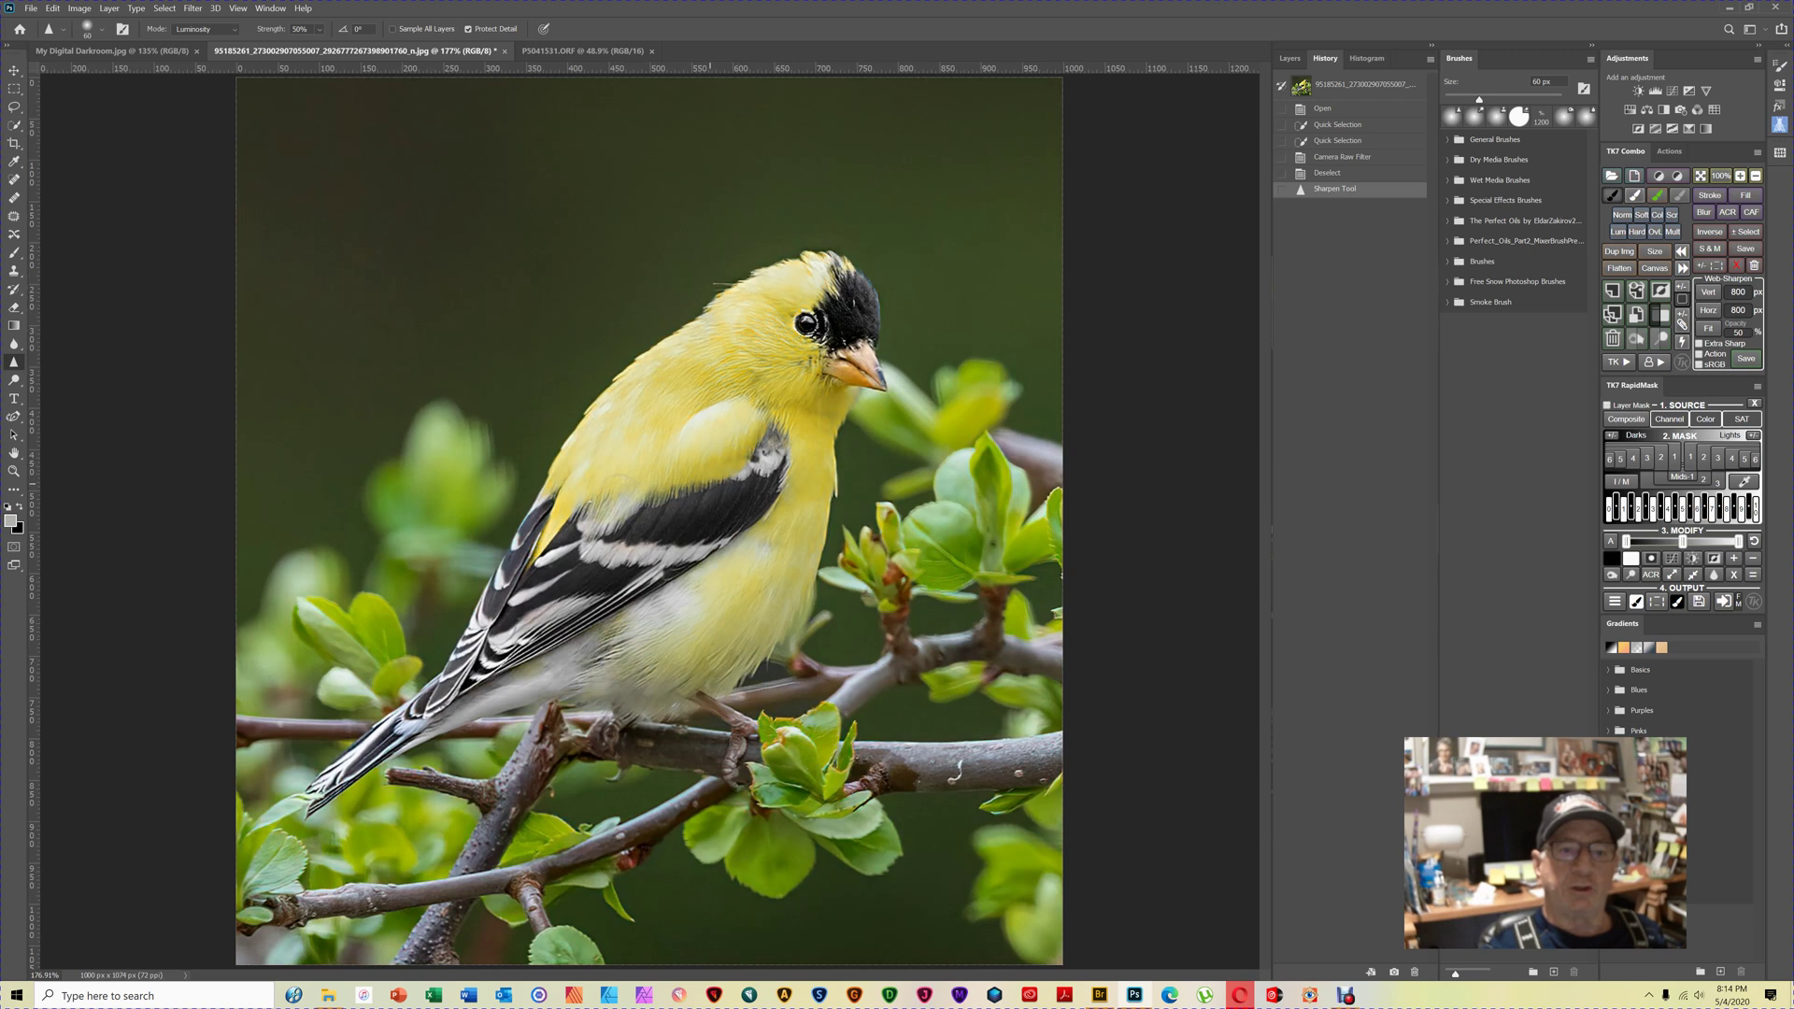
left_click_drag(703, 490, 643, 518)
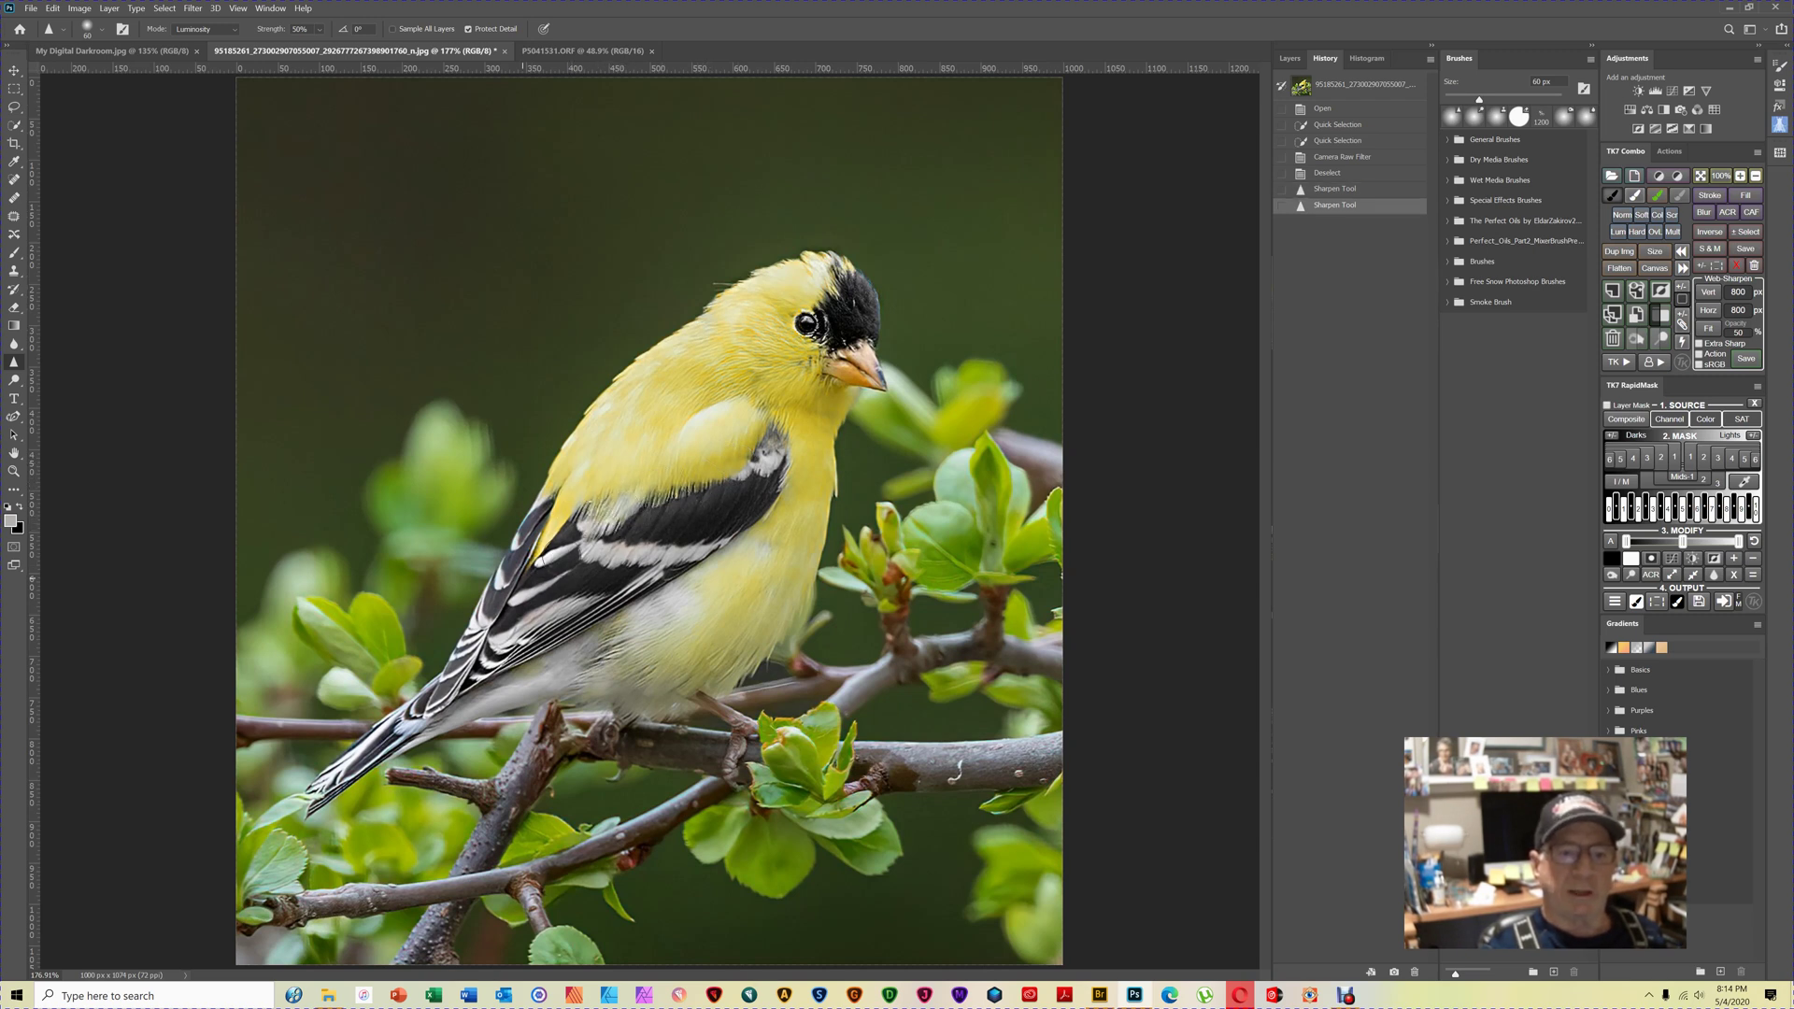
left_click_drag(710, 561, 780, 516)
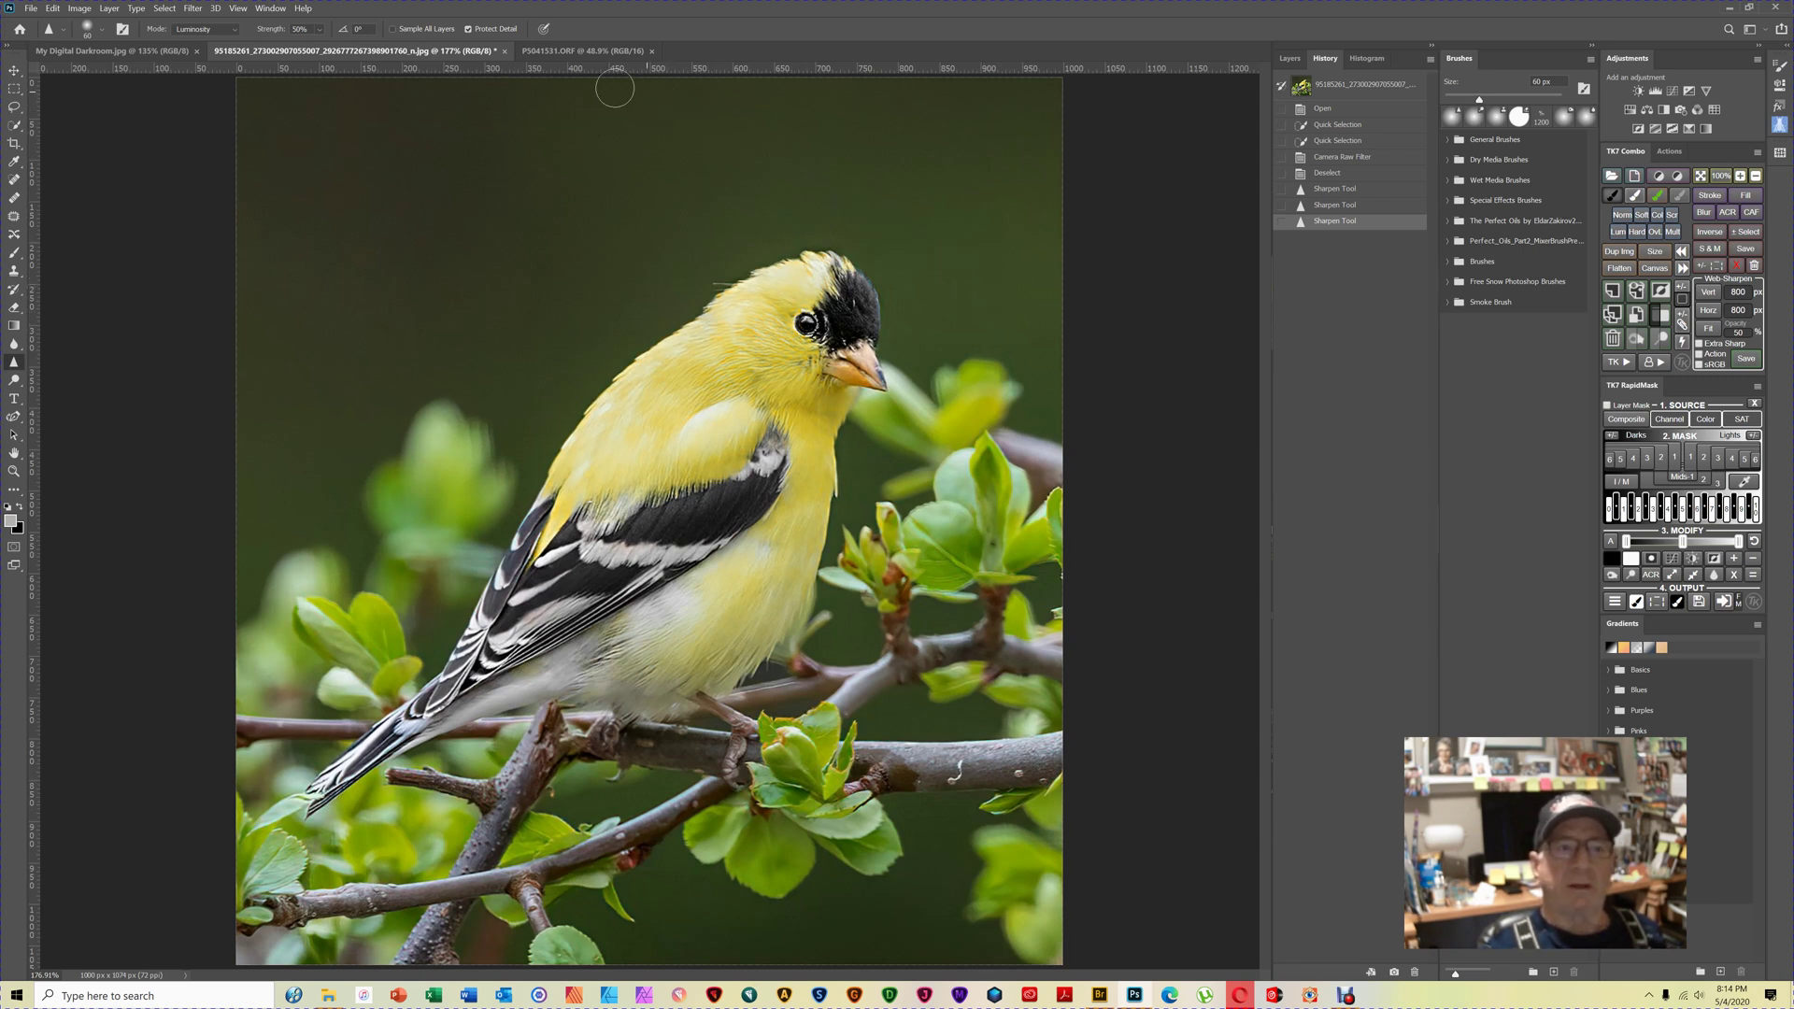
Apply the Camera Raw filter to the whole goldfinch photo with Highlights at -20 and Yellows saturation at -8.
left_click(192, 8)
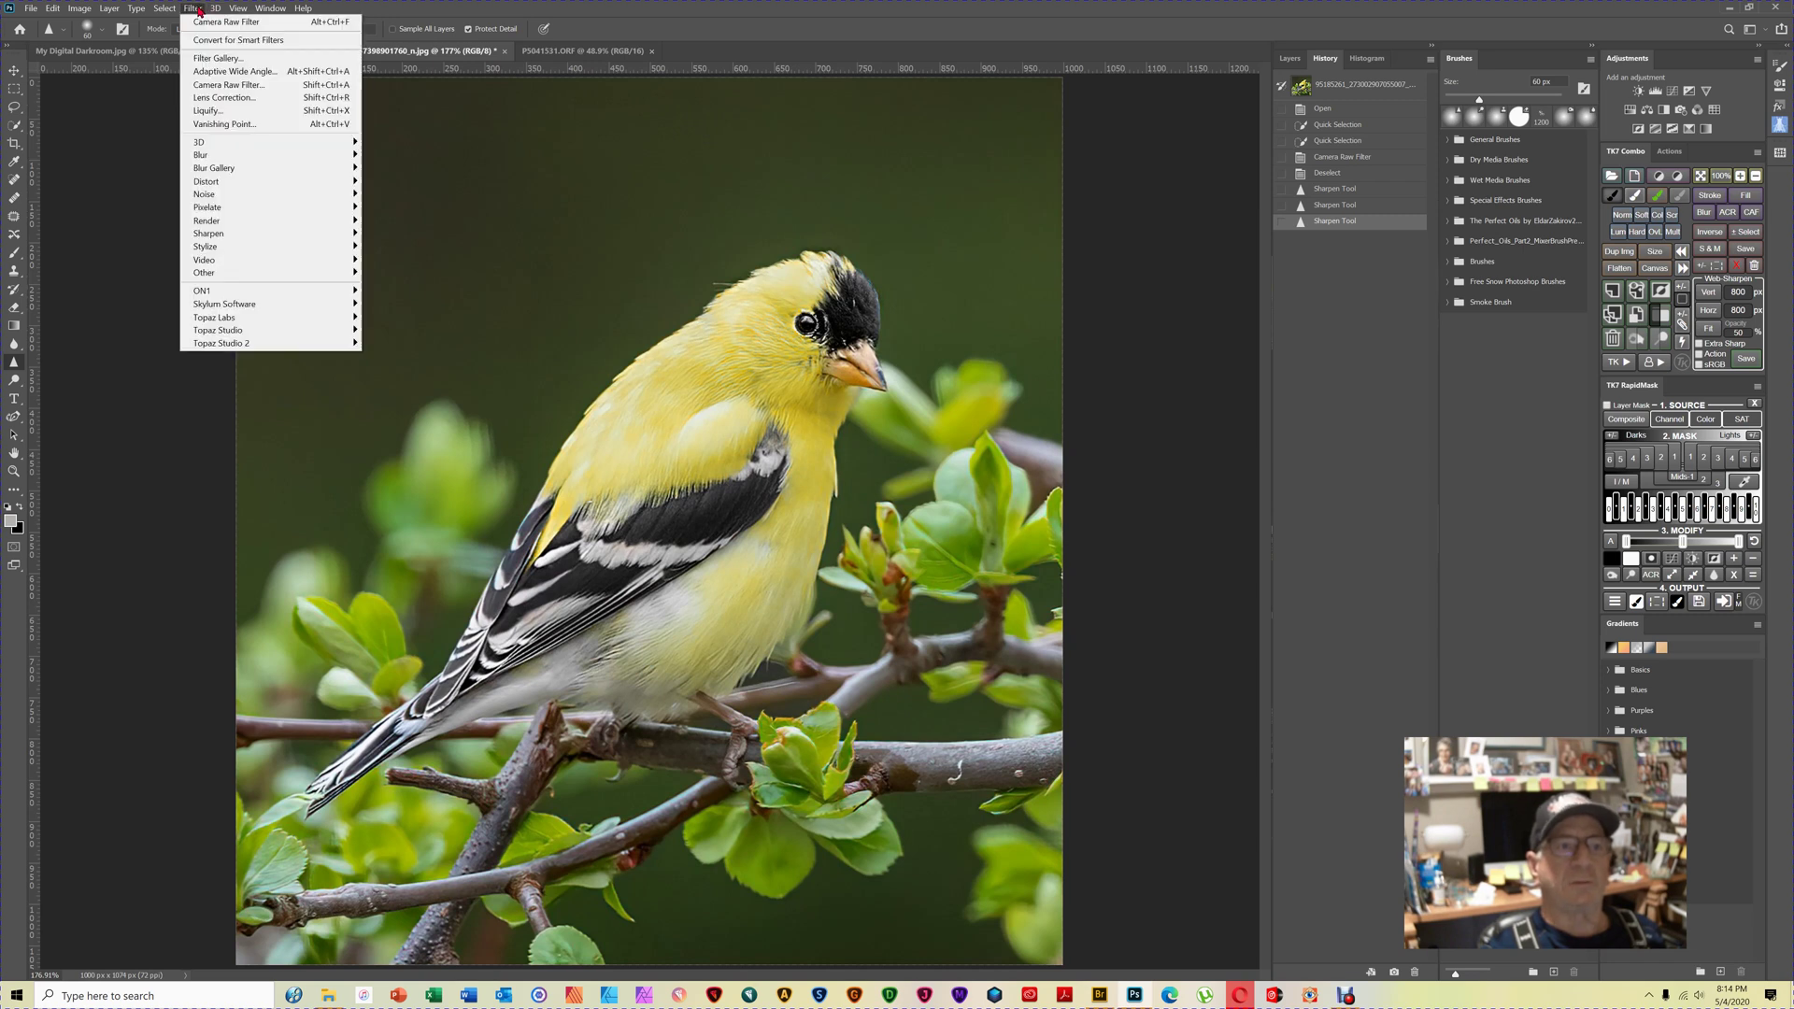
left_click(206, 86)
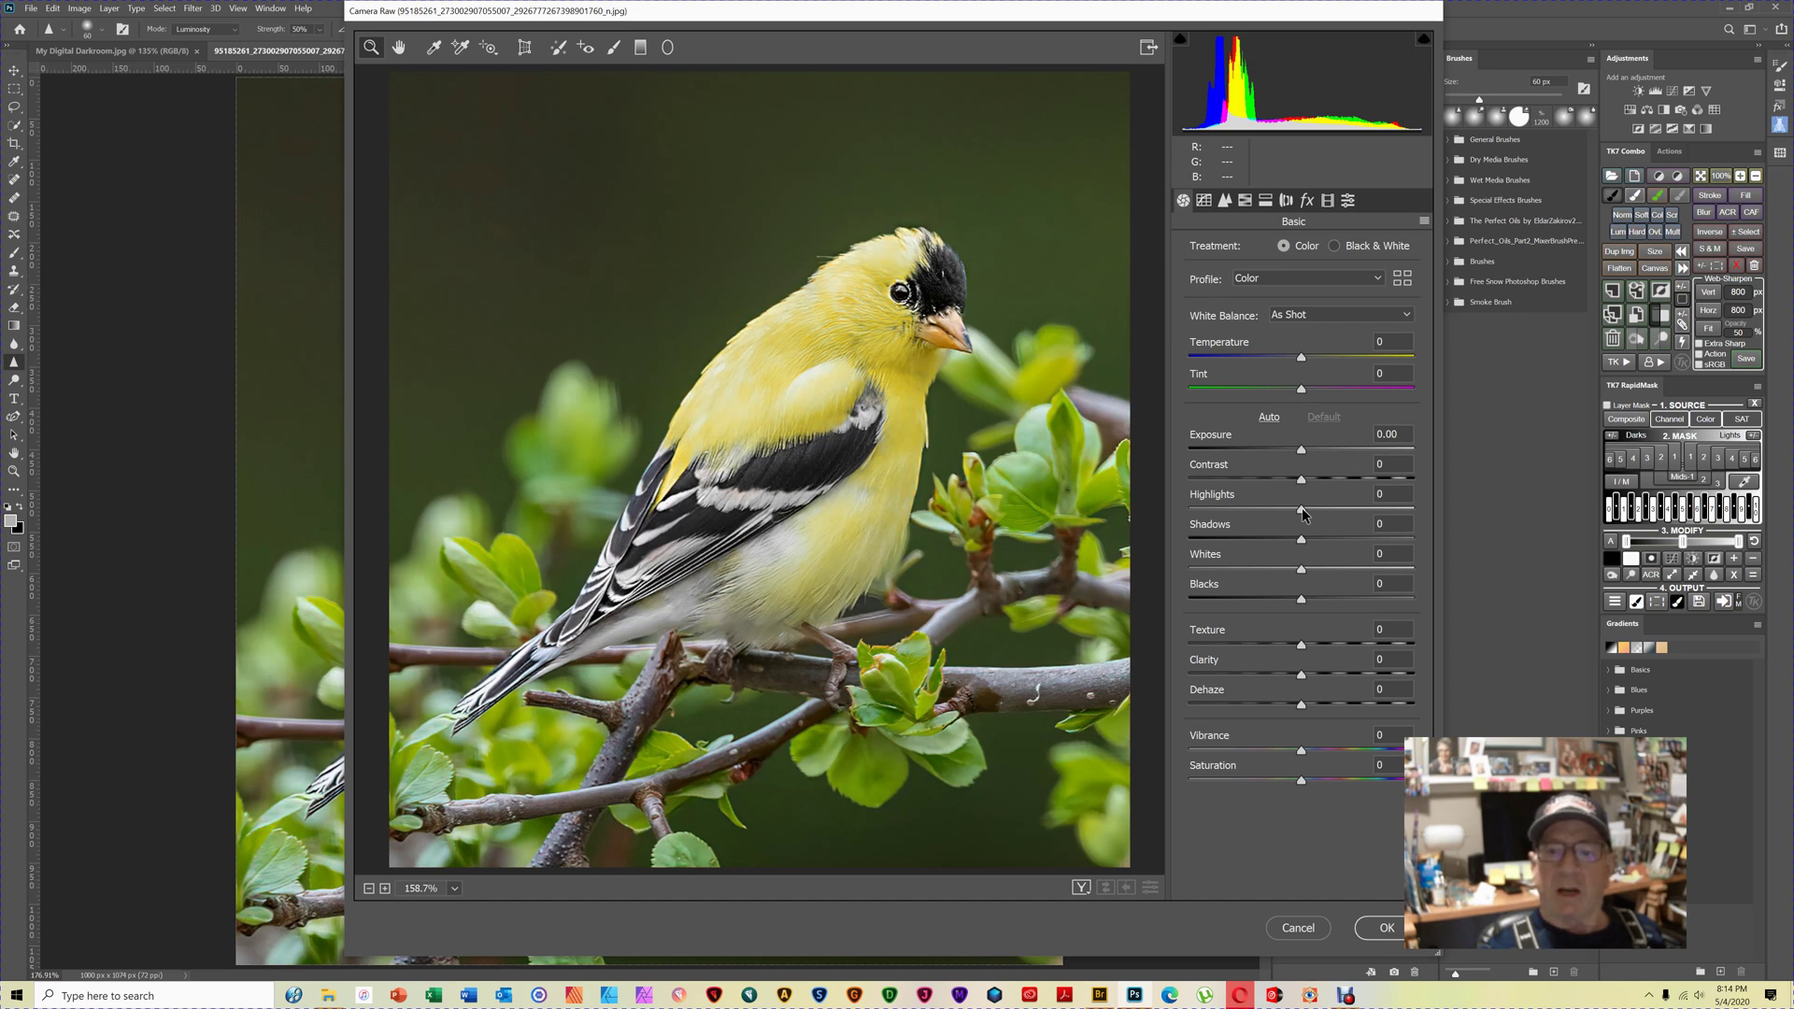
mouse_move(1302, 512)
left_mouse_down()
mouse_move(1263, 516)
mouse_move(1280, 514)
left_mouse_up()
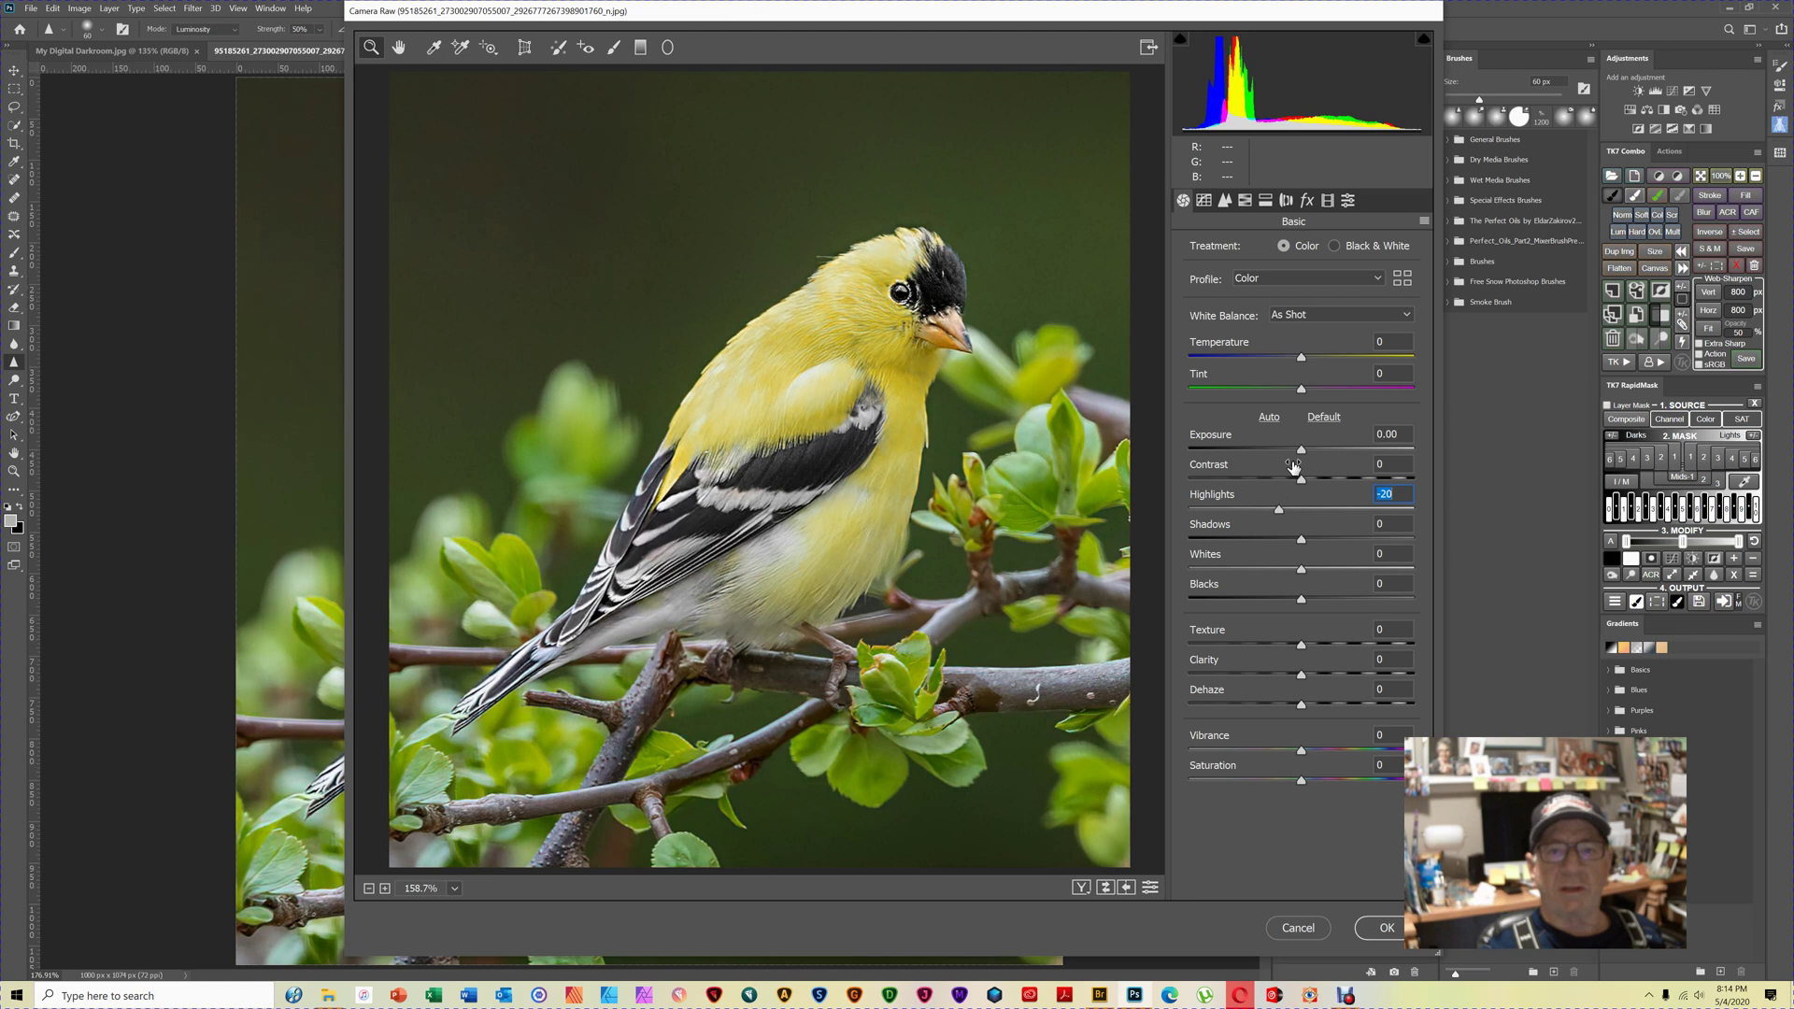
left_click(1248, 203)
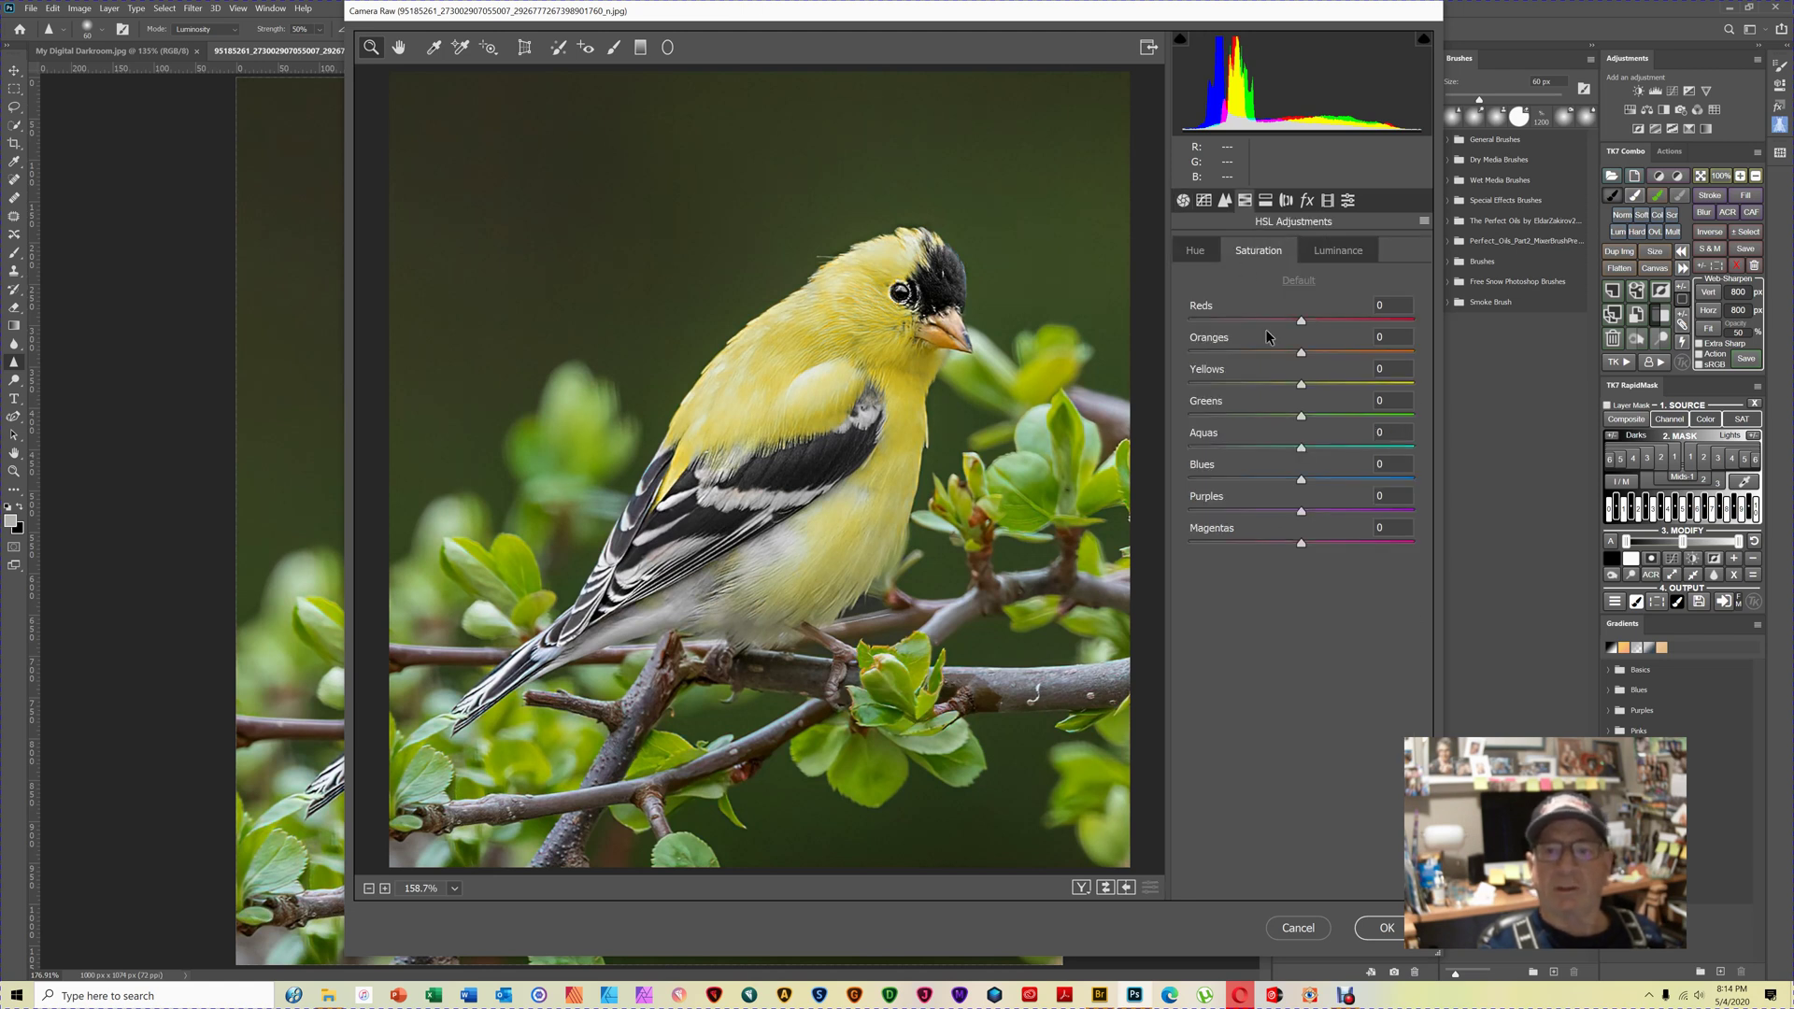
left_click_drag(1300, 389, 1288, 388)
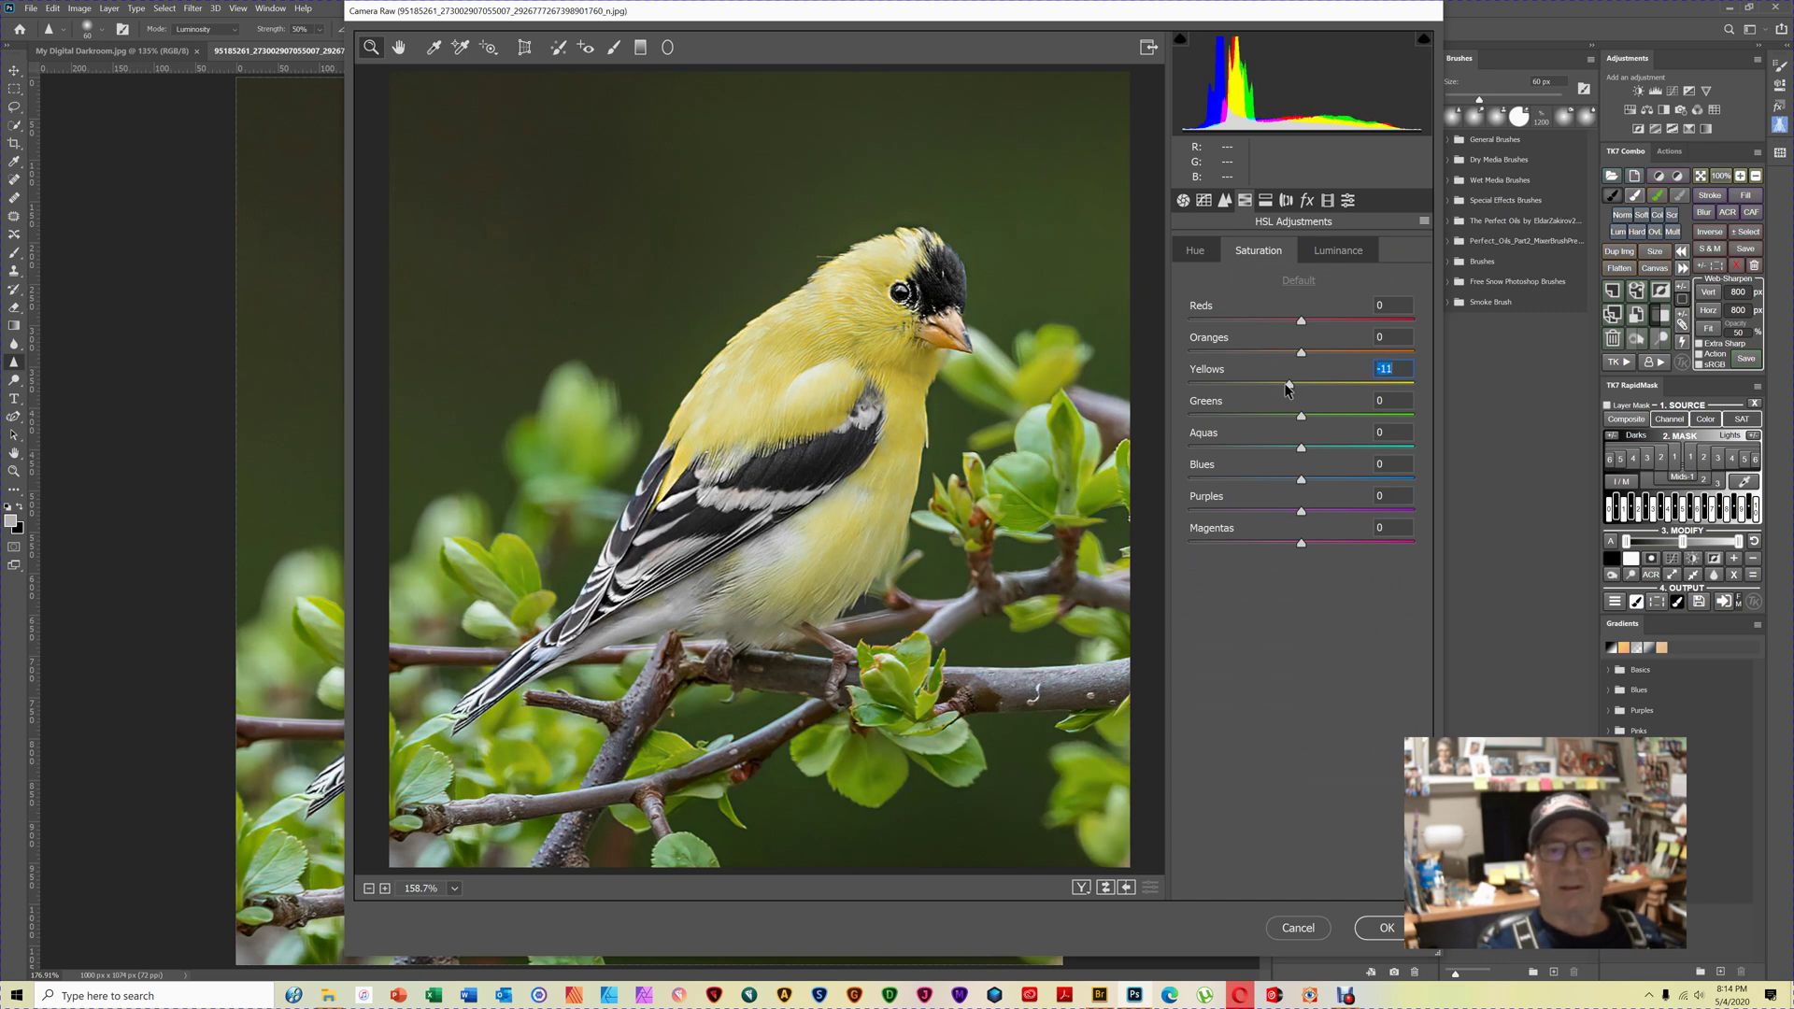
left_click_drag(1287, 386, 1289, 386)
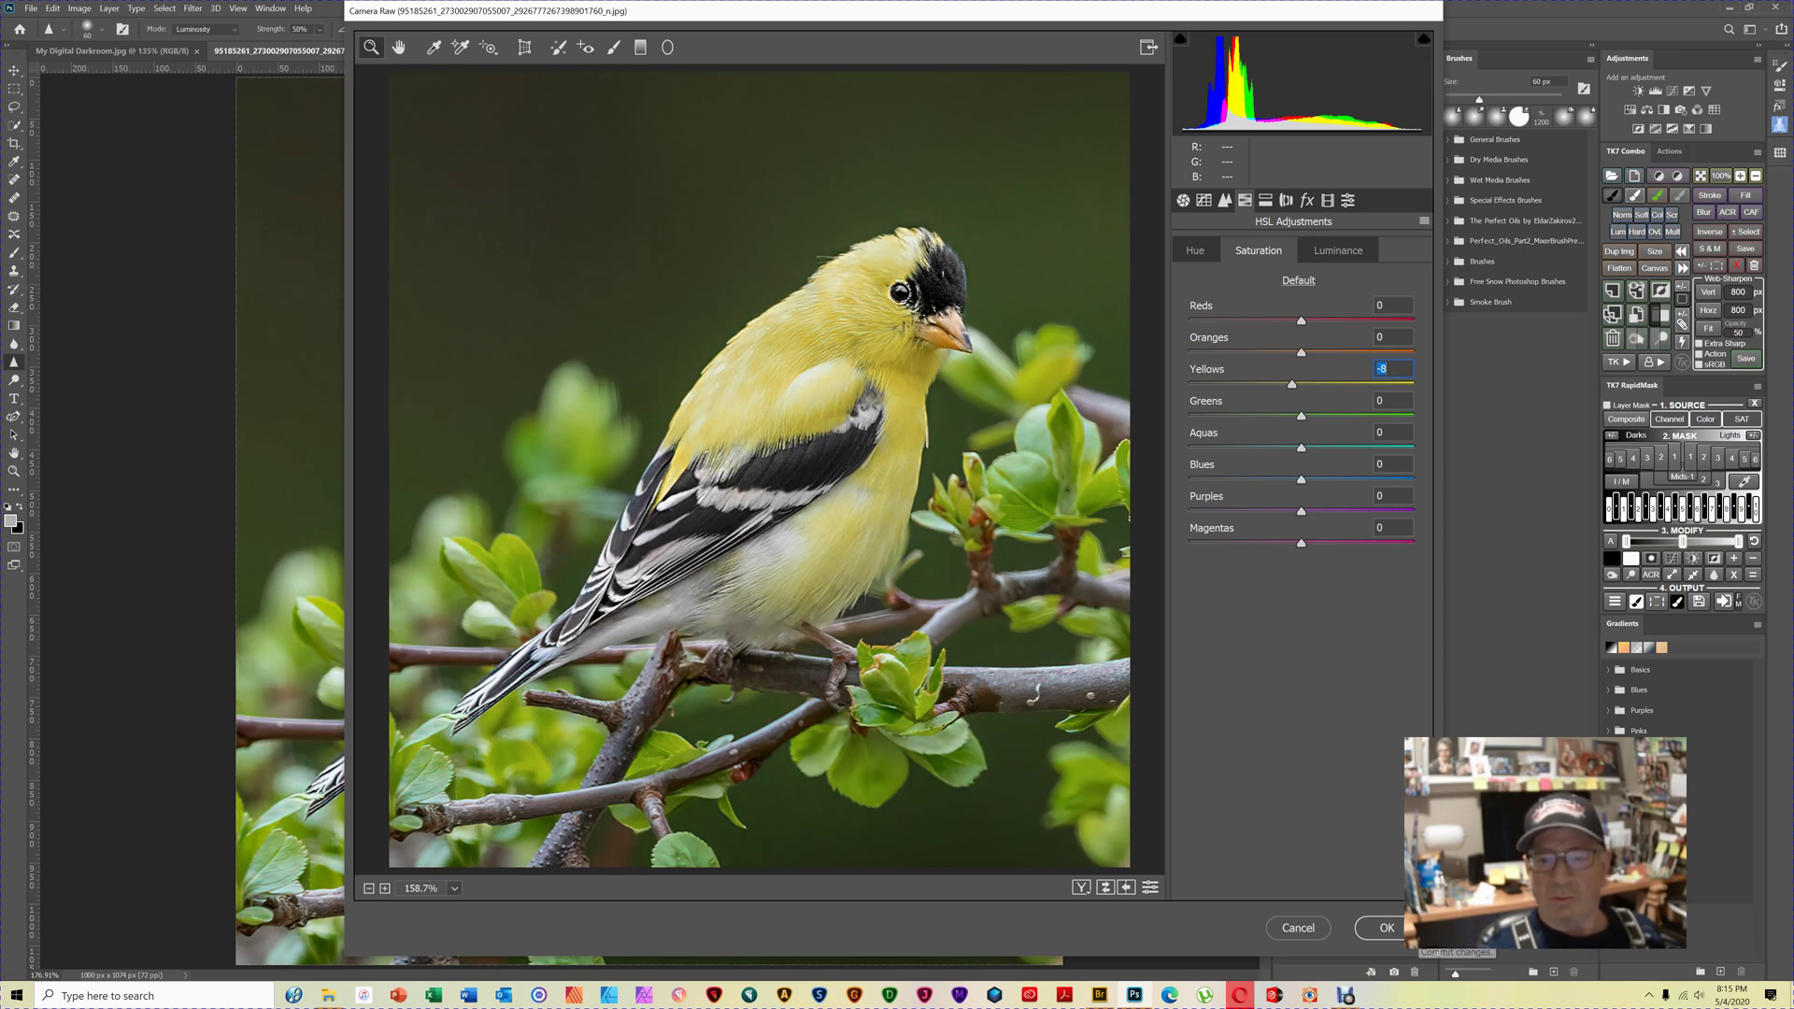
left_click(1389, 928)
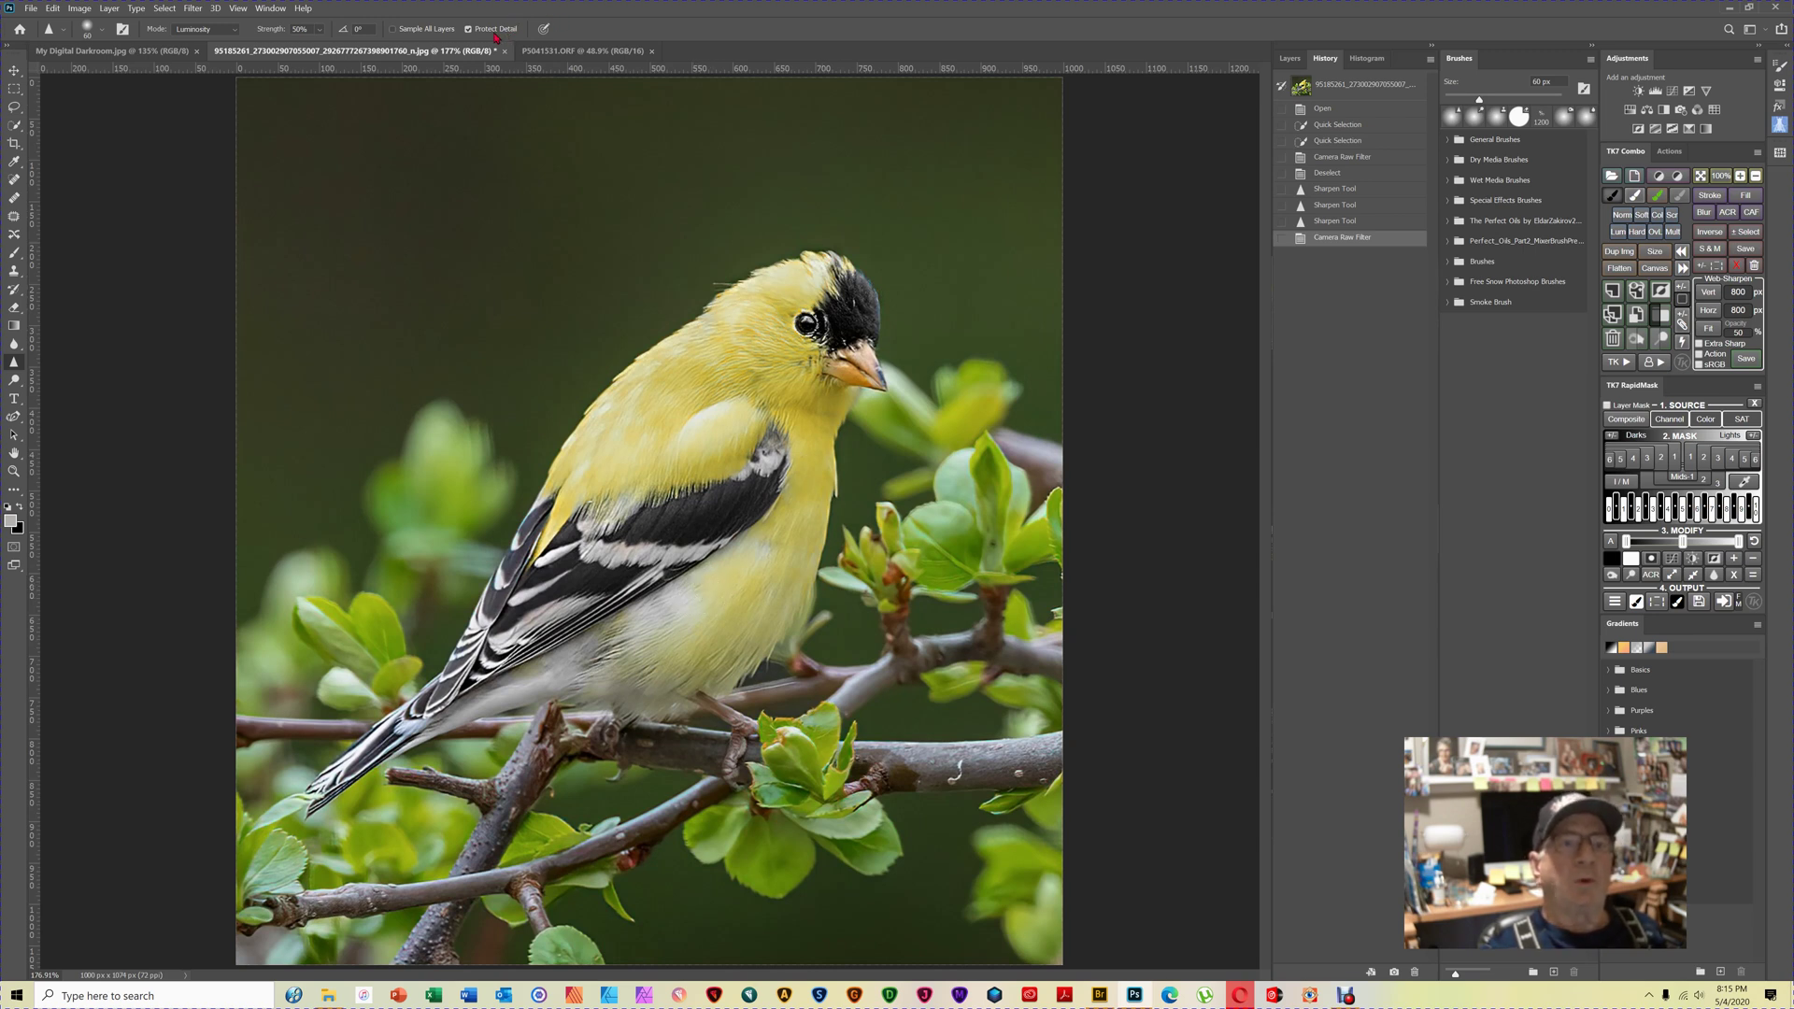
Crop the P5041531.ORF photo to about 3384 by 2367 px around the perched bird, leaving open space in front of its beak.
left_click(543, 52)
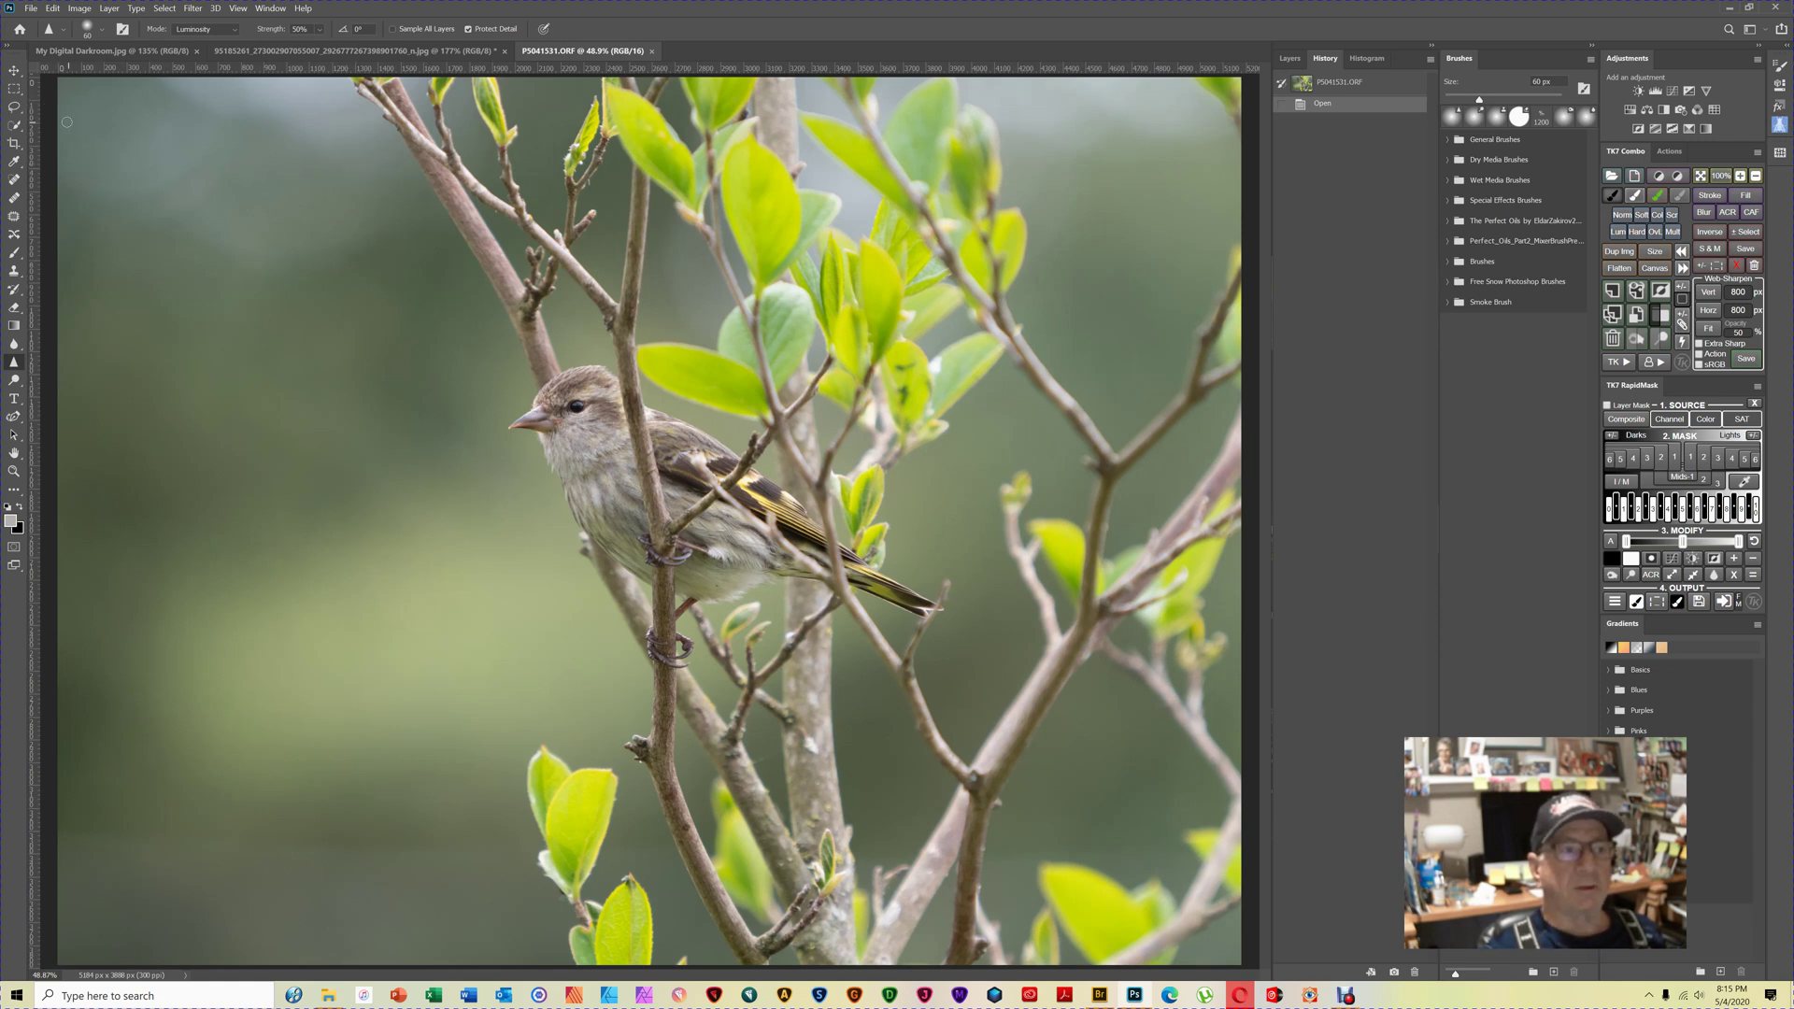
left_click(14, 144)
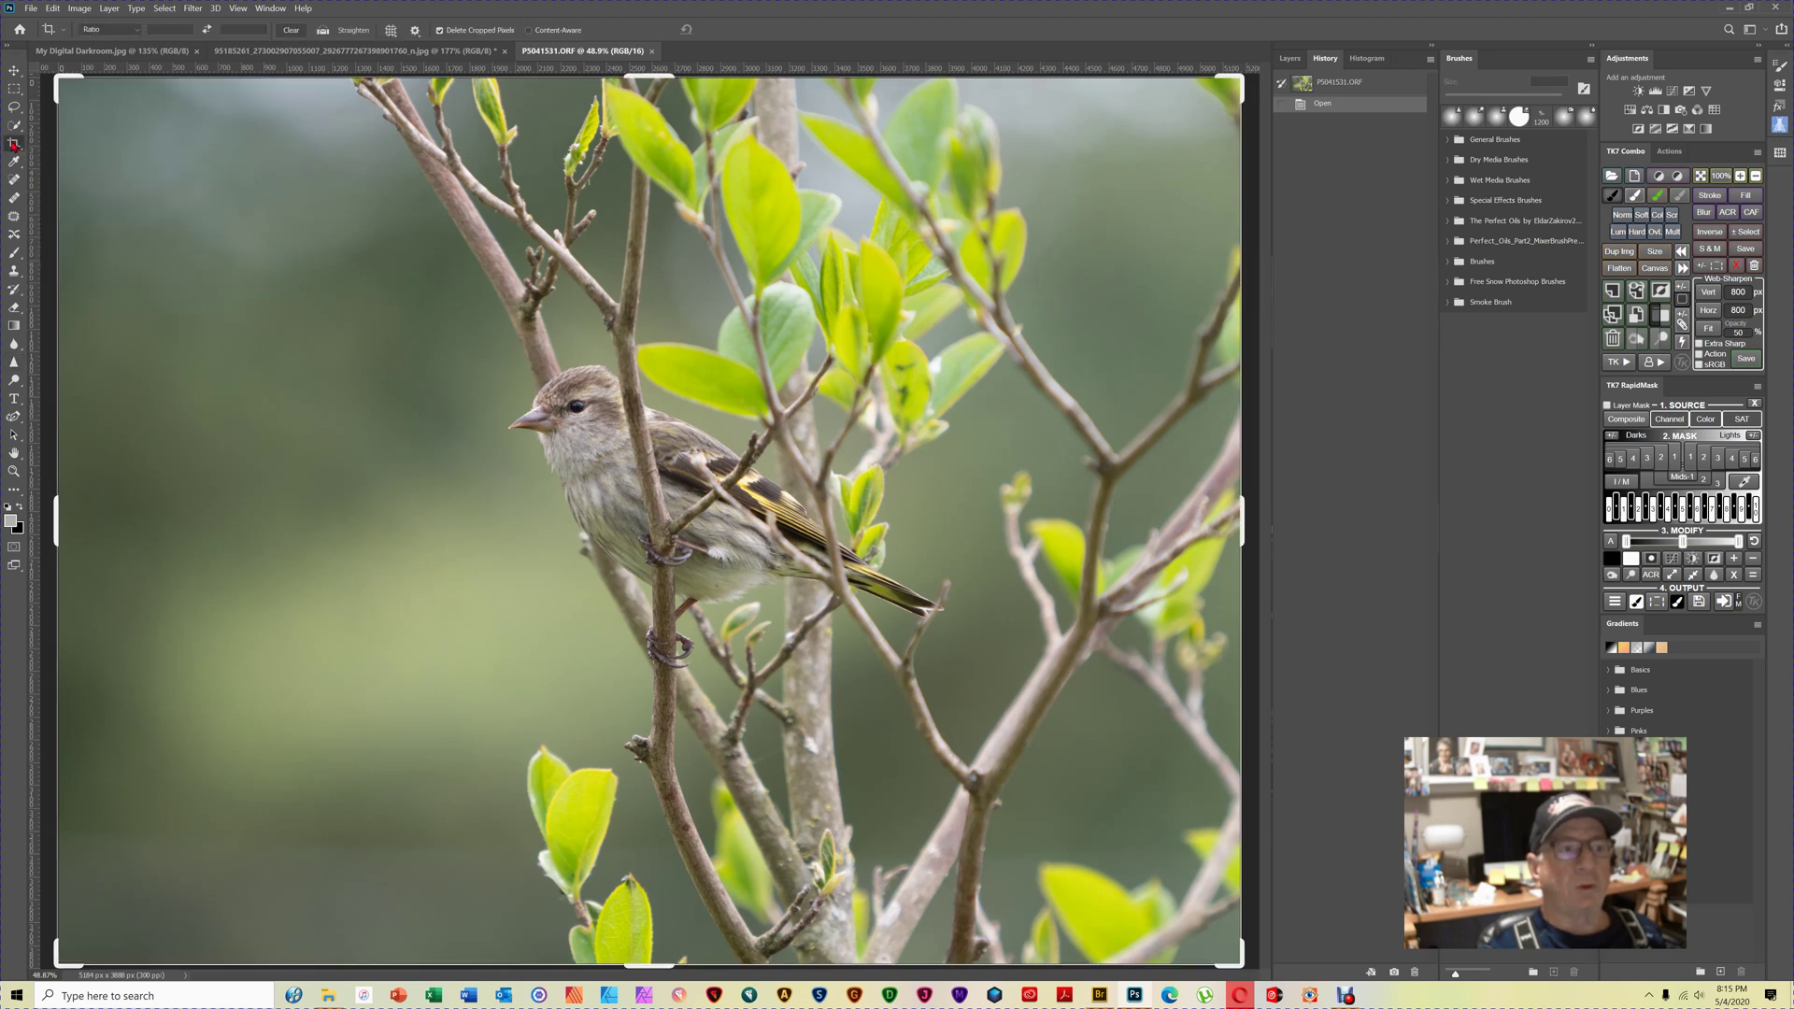
left_click_drag(56, 82, 187, 147)
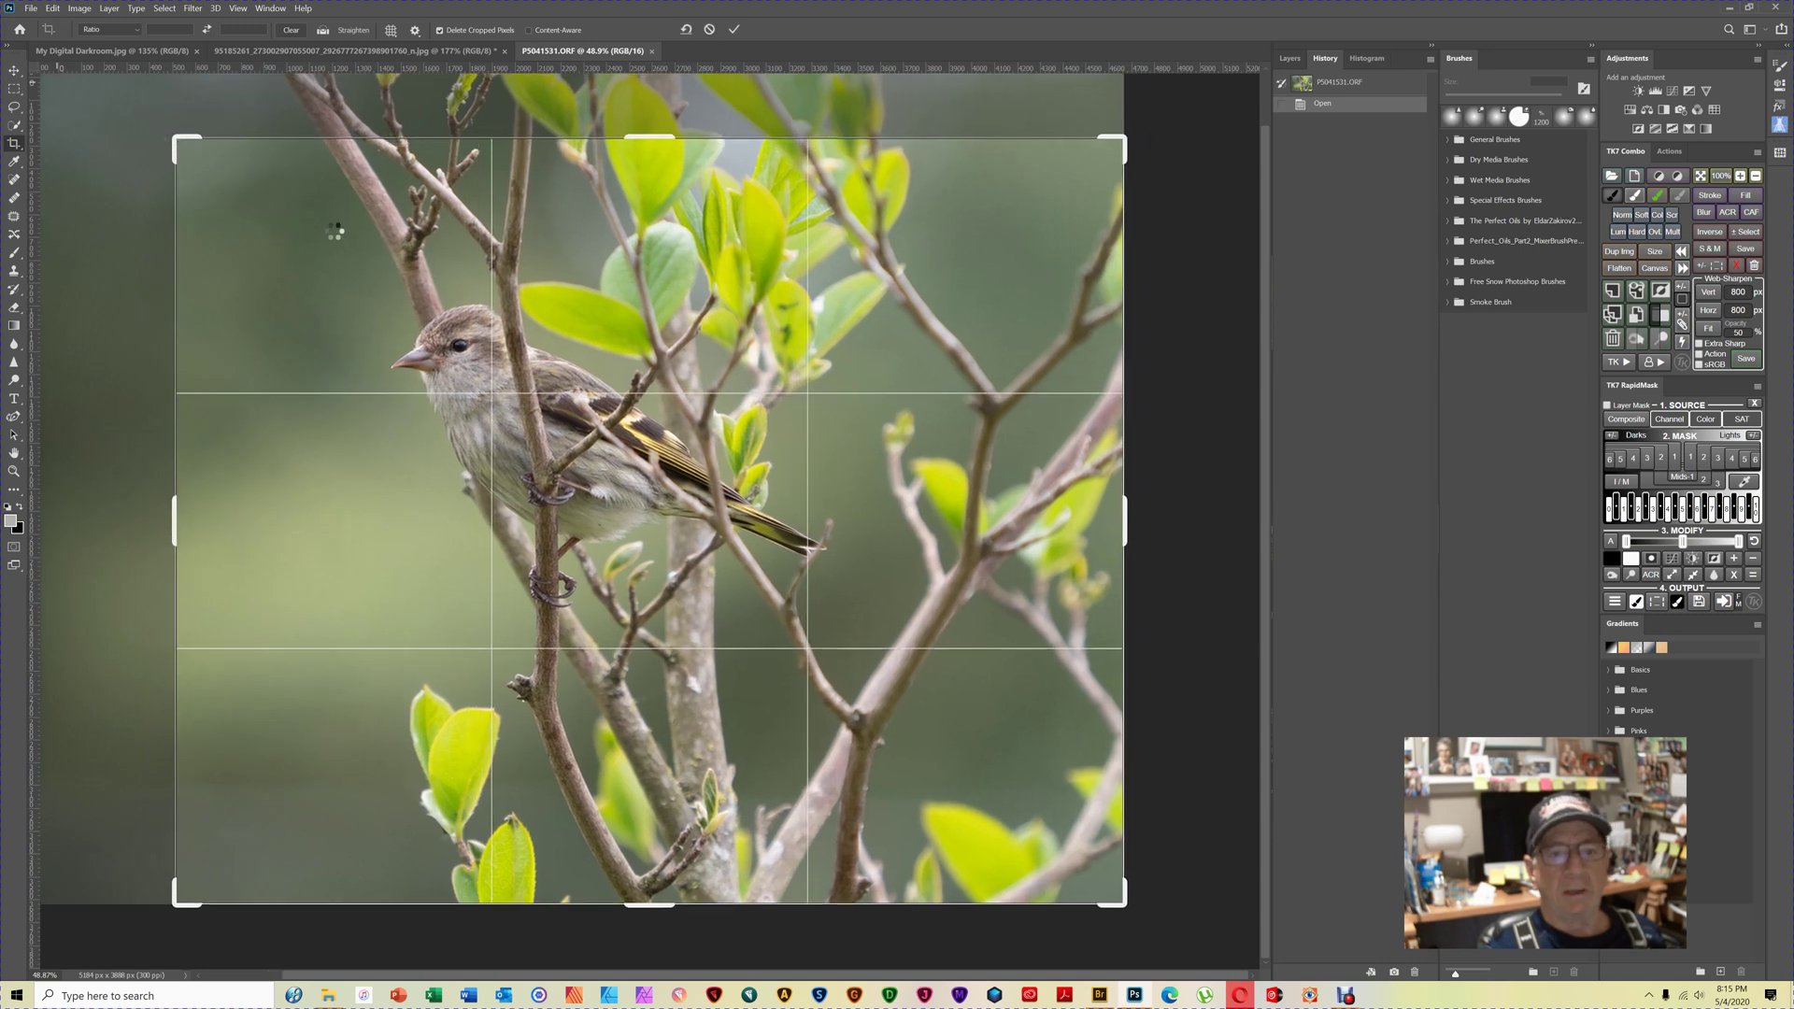
left_click_drag(1129, 906, 1055, 830)
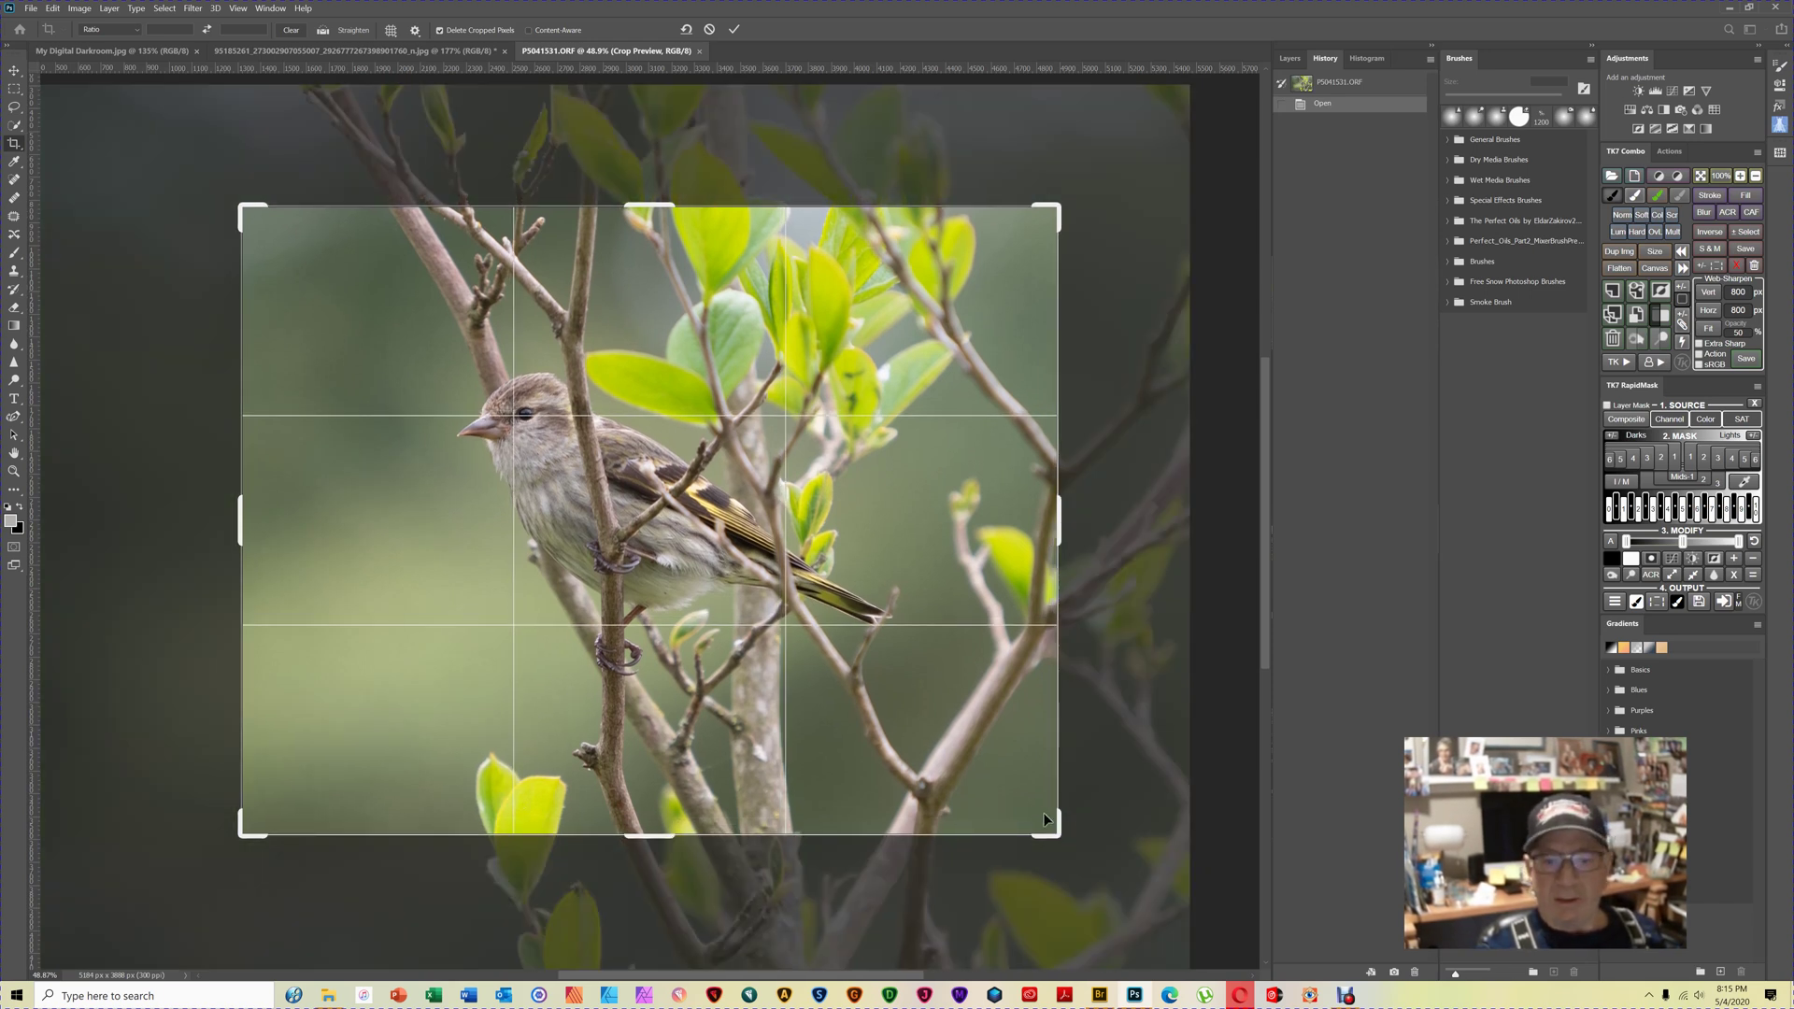
left_click_drag(1051, 835, 1032, 791)
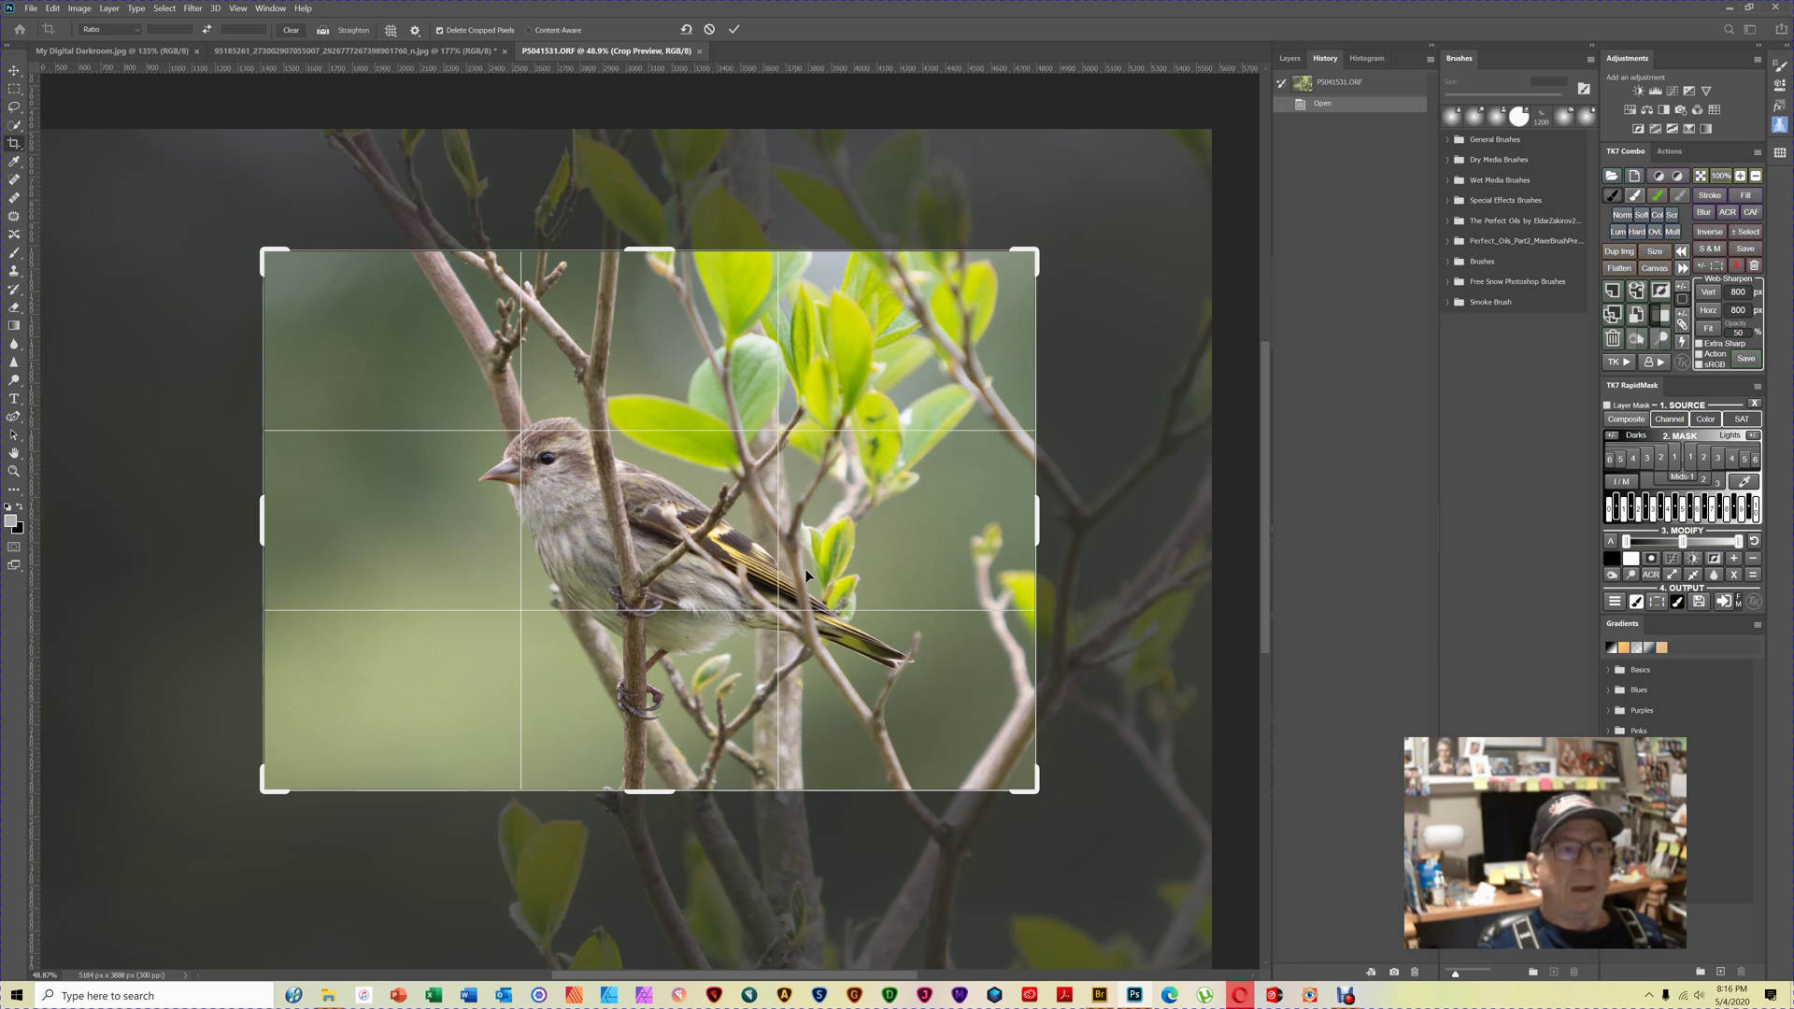
left_click_drag(645, 532, 692, 521)
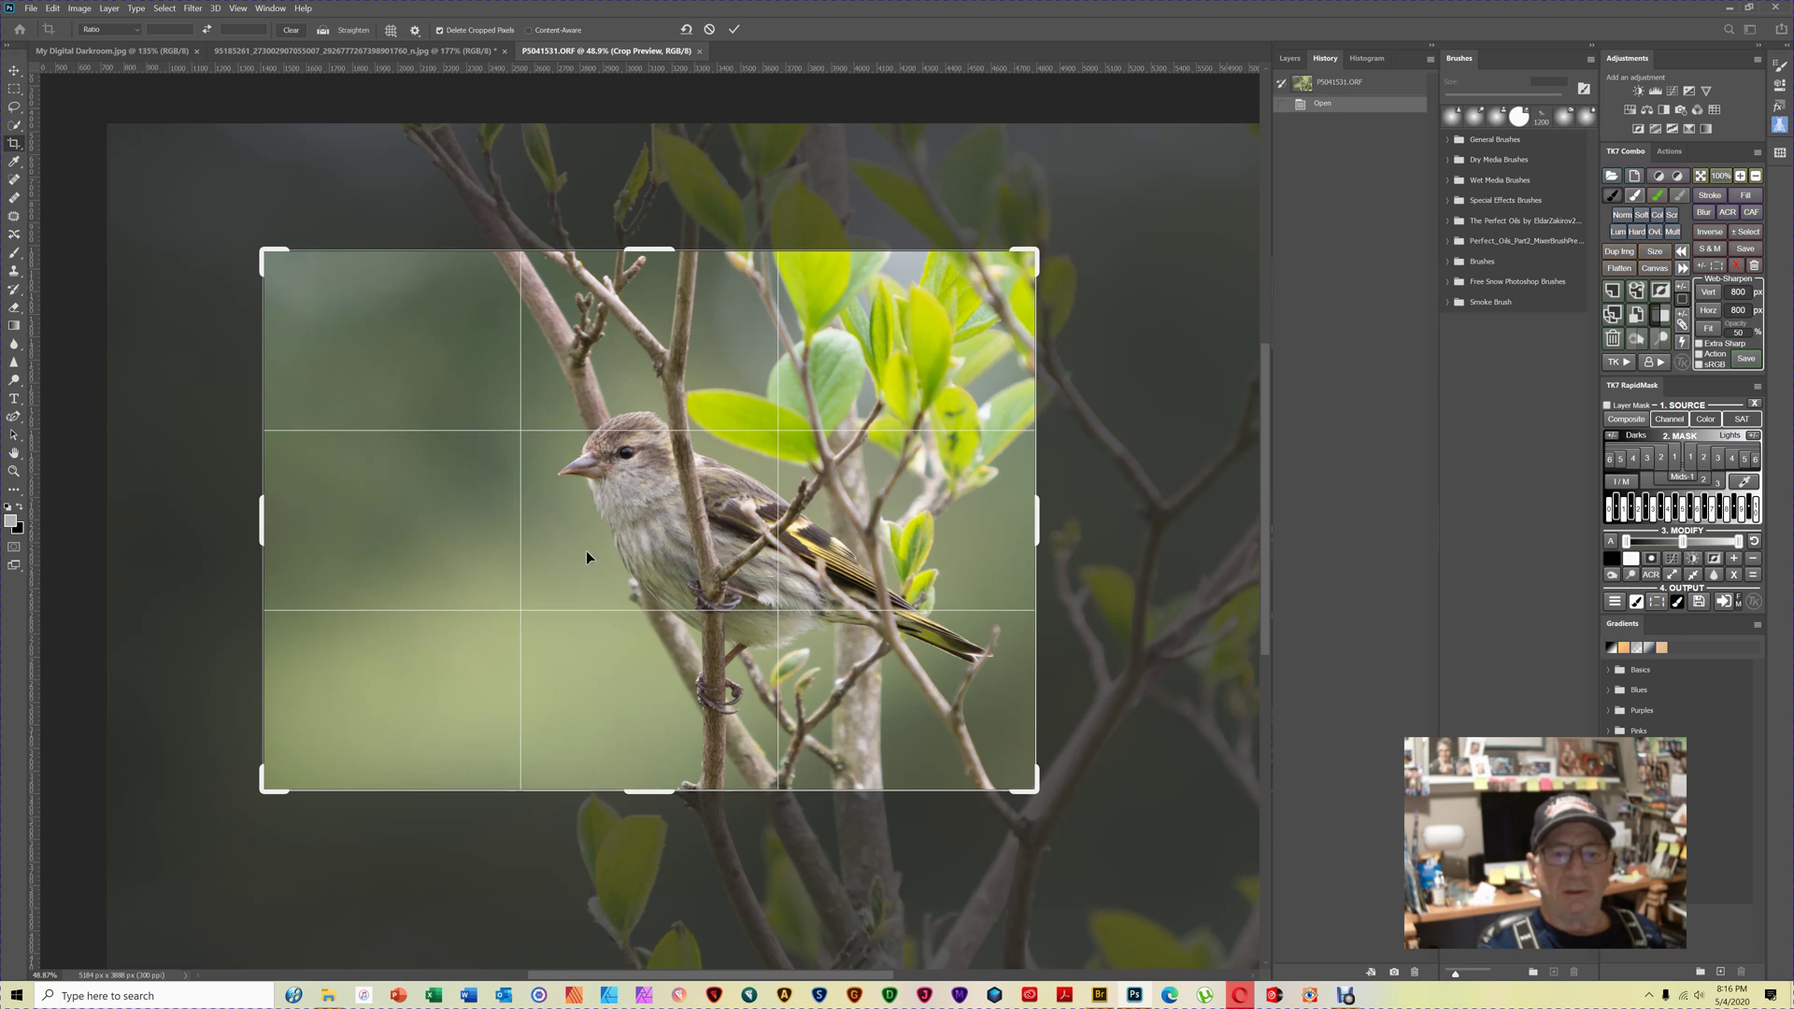
left_click(734, 30)
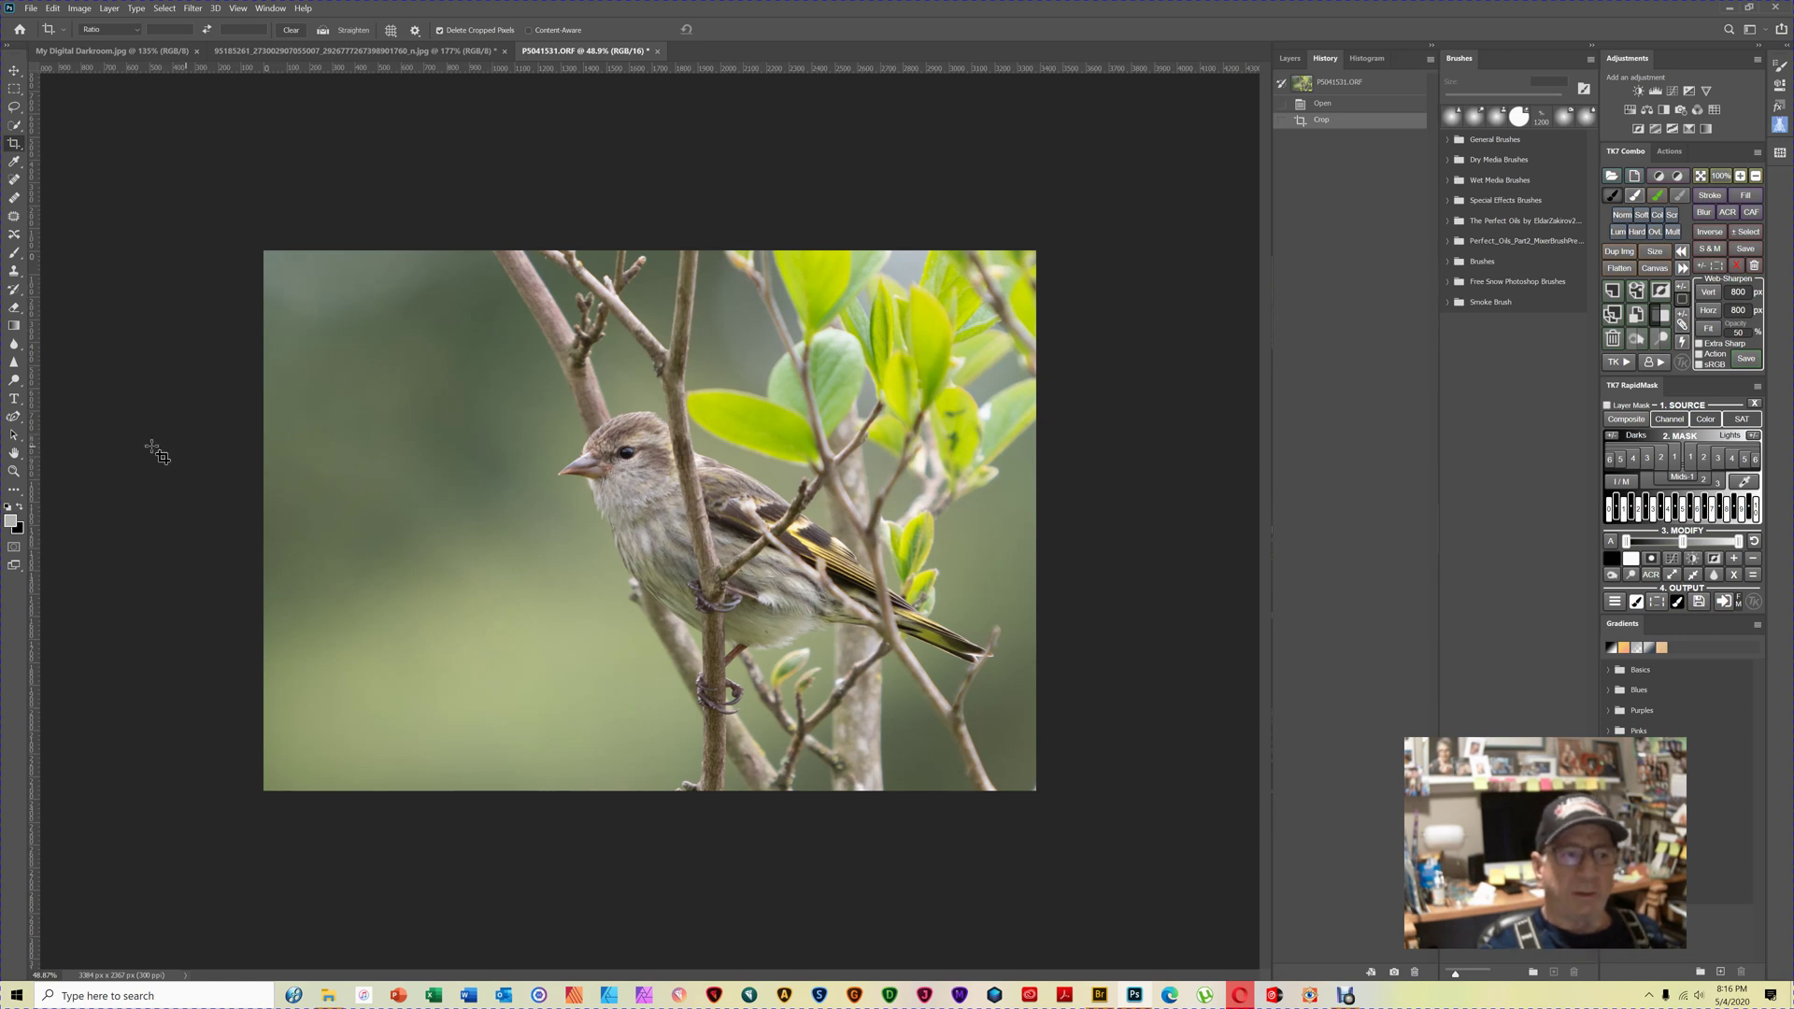
Draw a closed, loose outline around the perched bird with the Curvature Pen tool, leaving extra room in front of its beak.
left_click(21, 421)
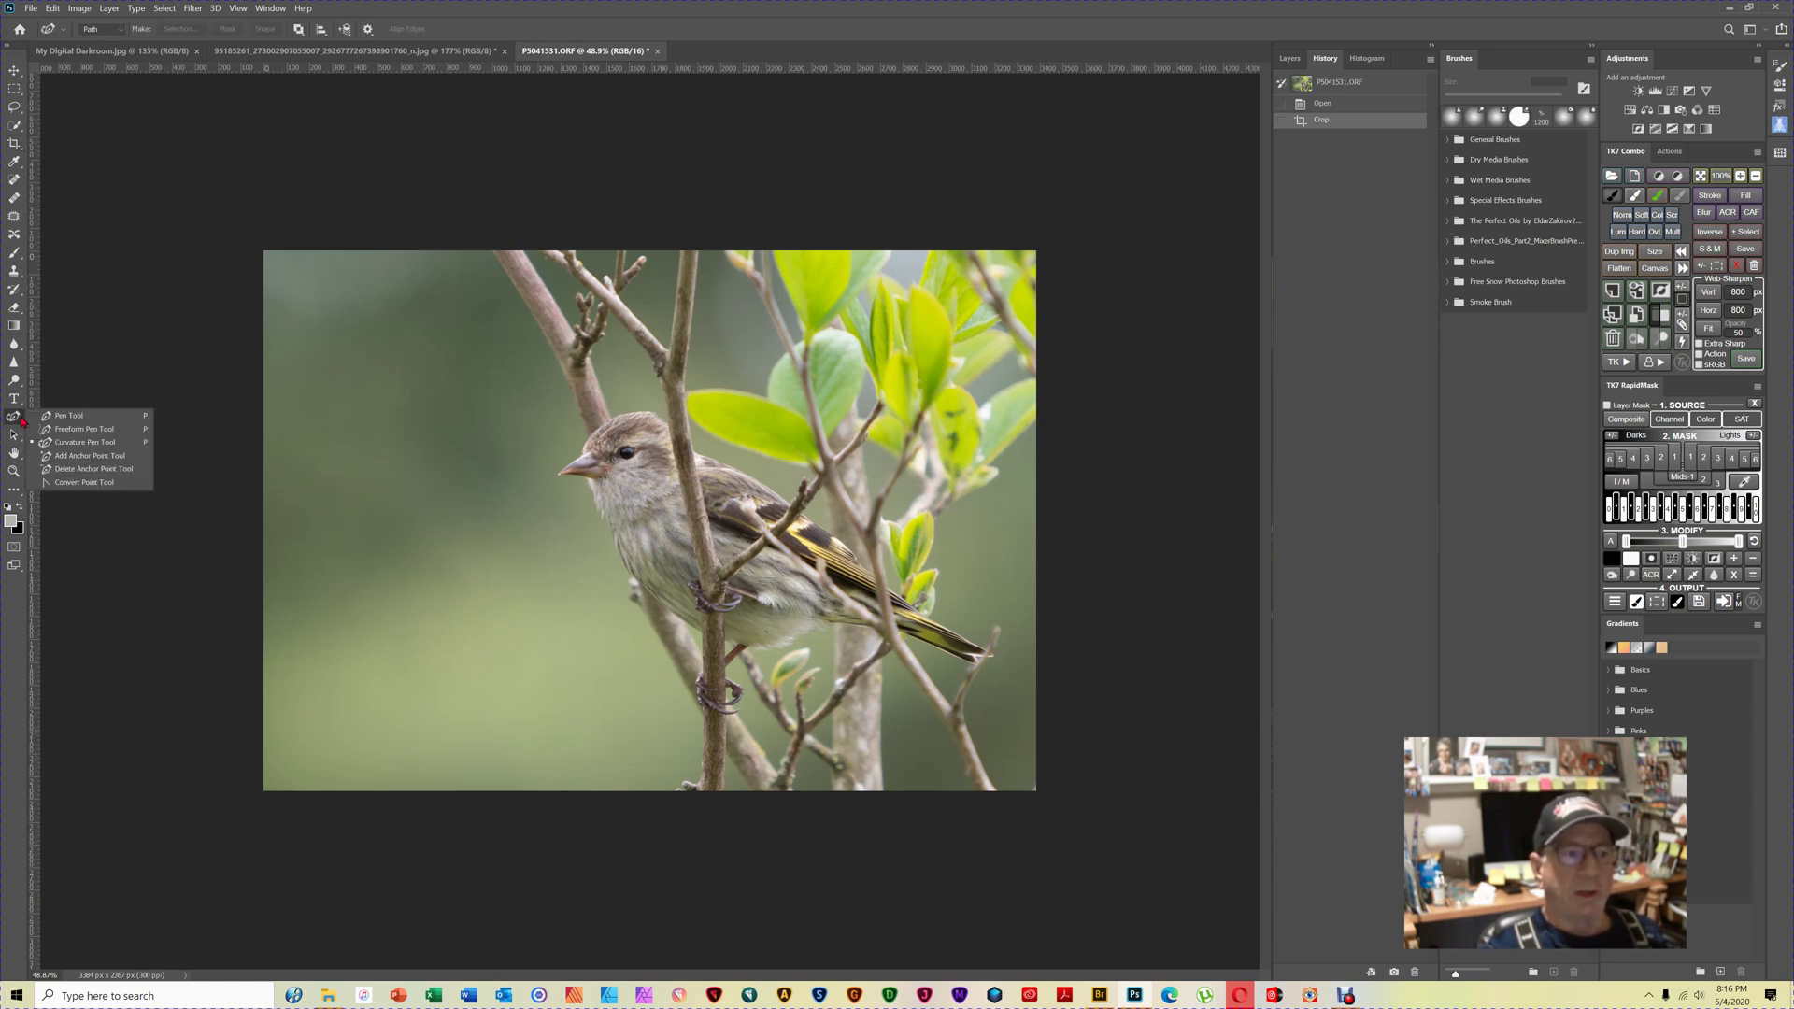
left_click(90, 449)
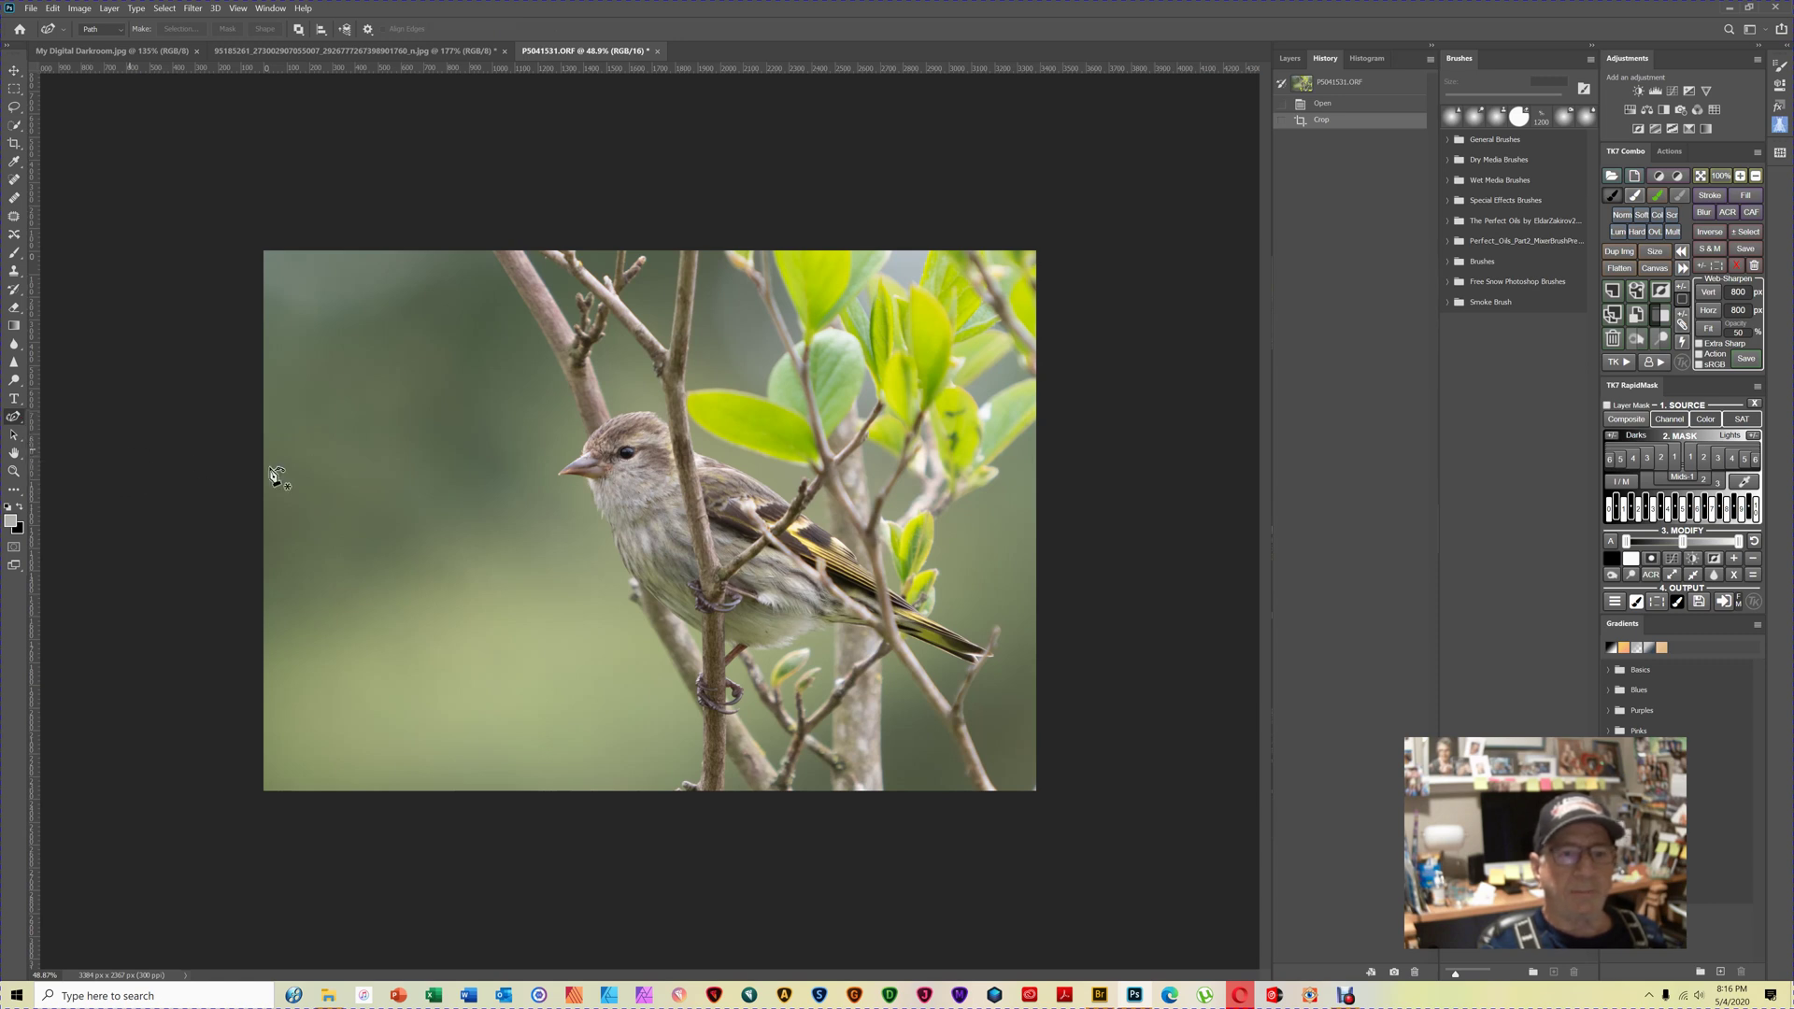
left_click(450, 431)
left_click(496, 393)
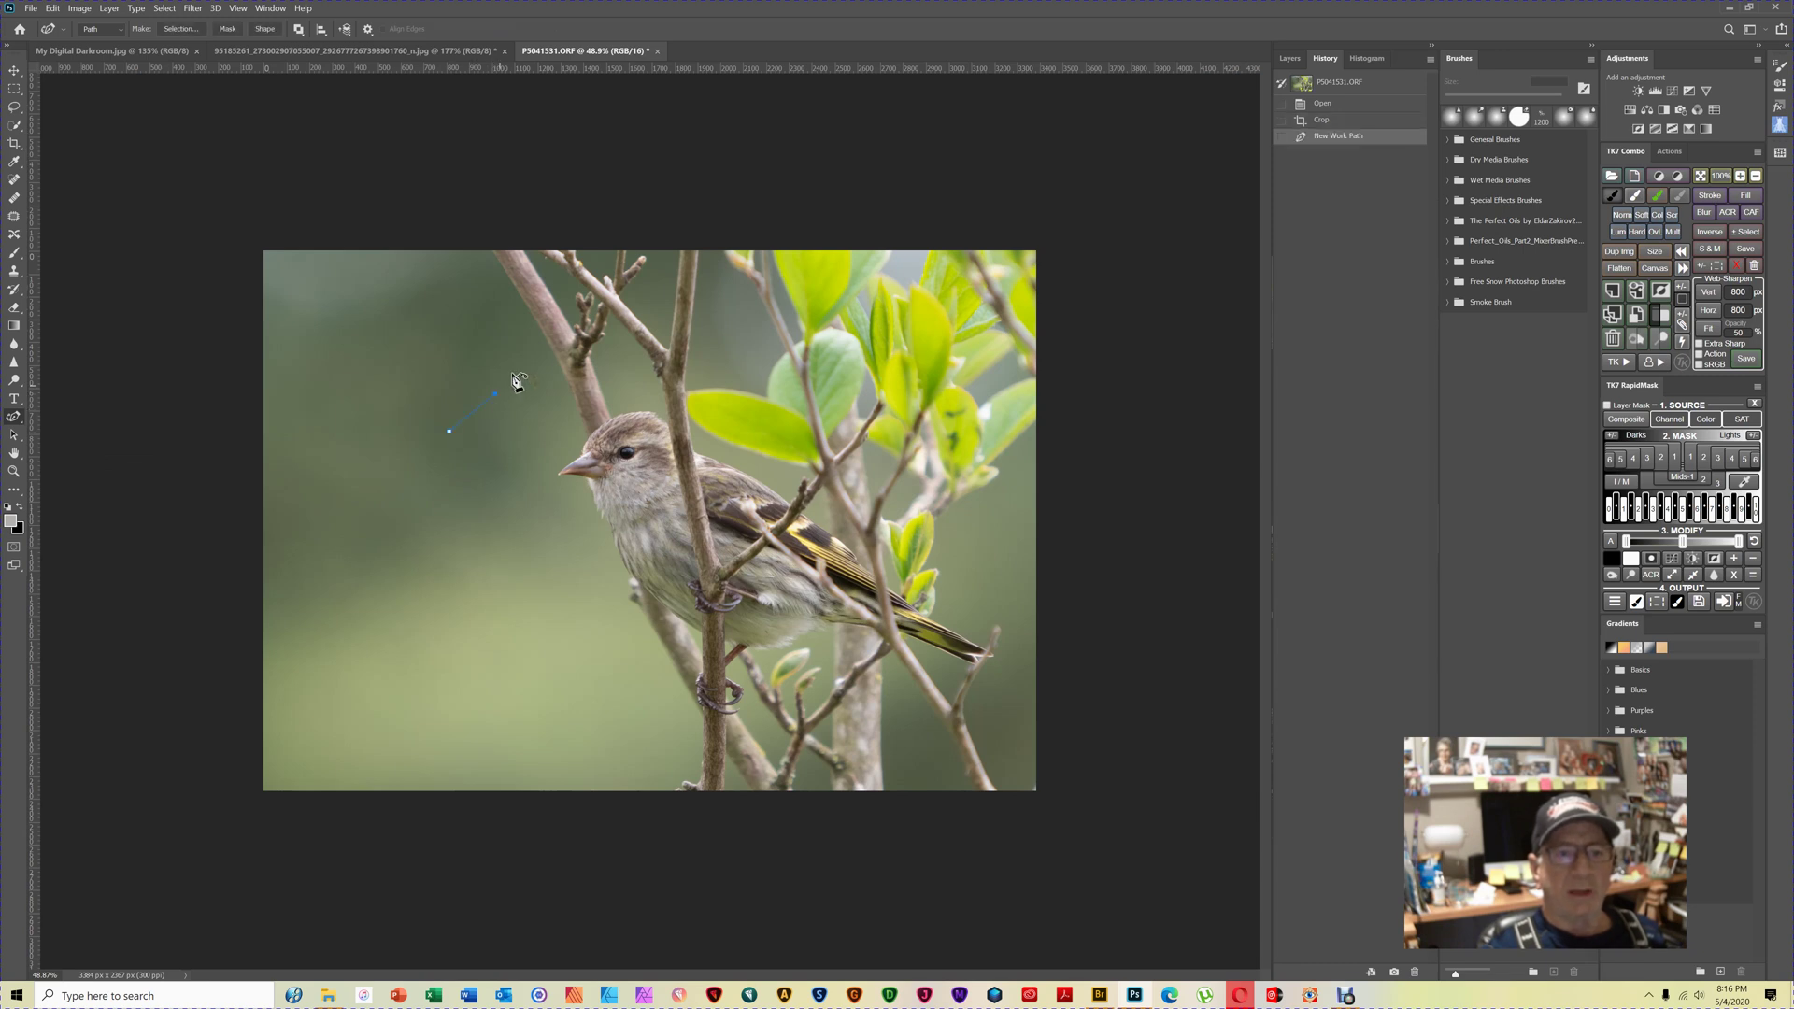
left_click(544, 338)
left_click(612, 309)
left_click(650, 335)
left_click(786, 356)
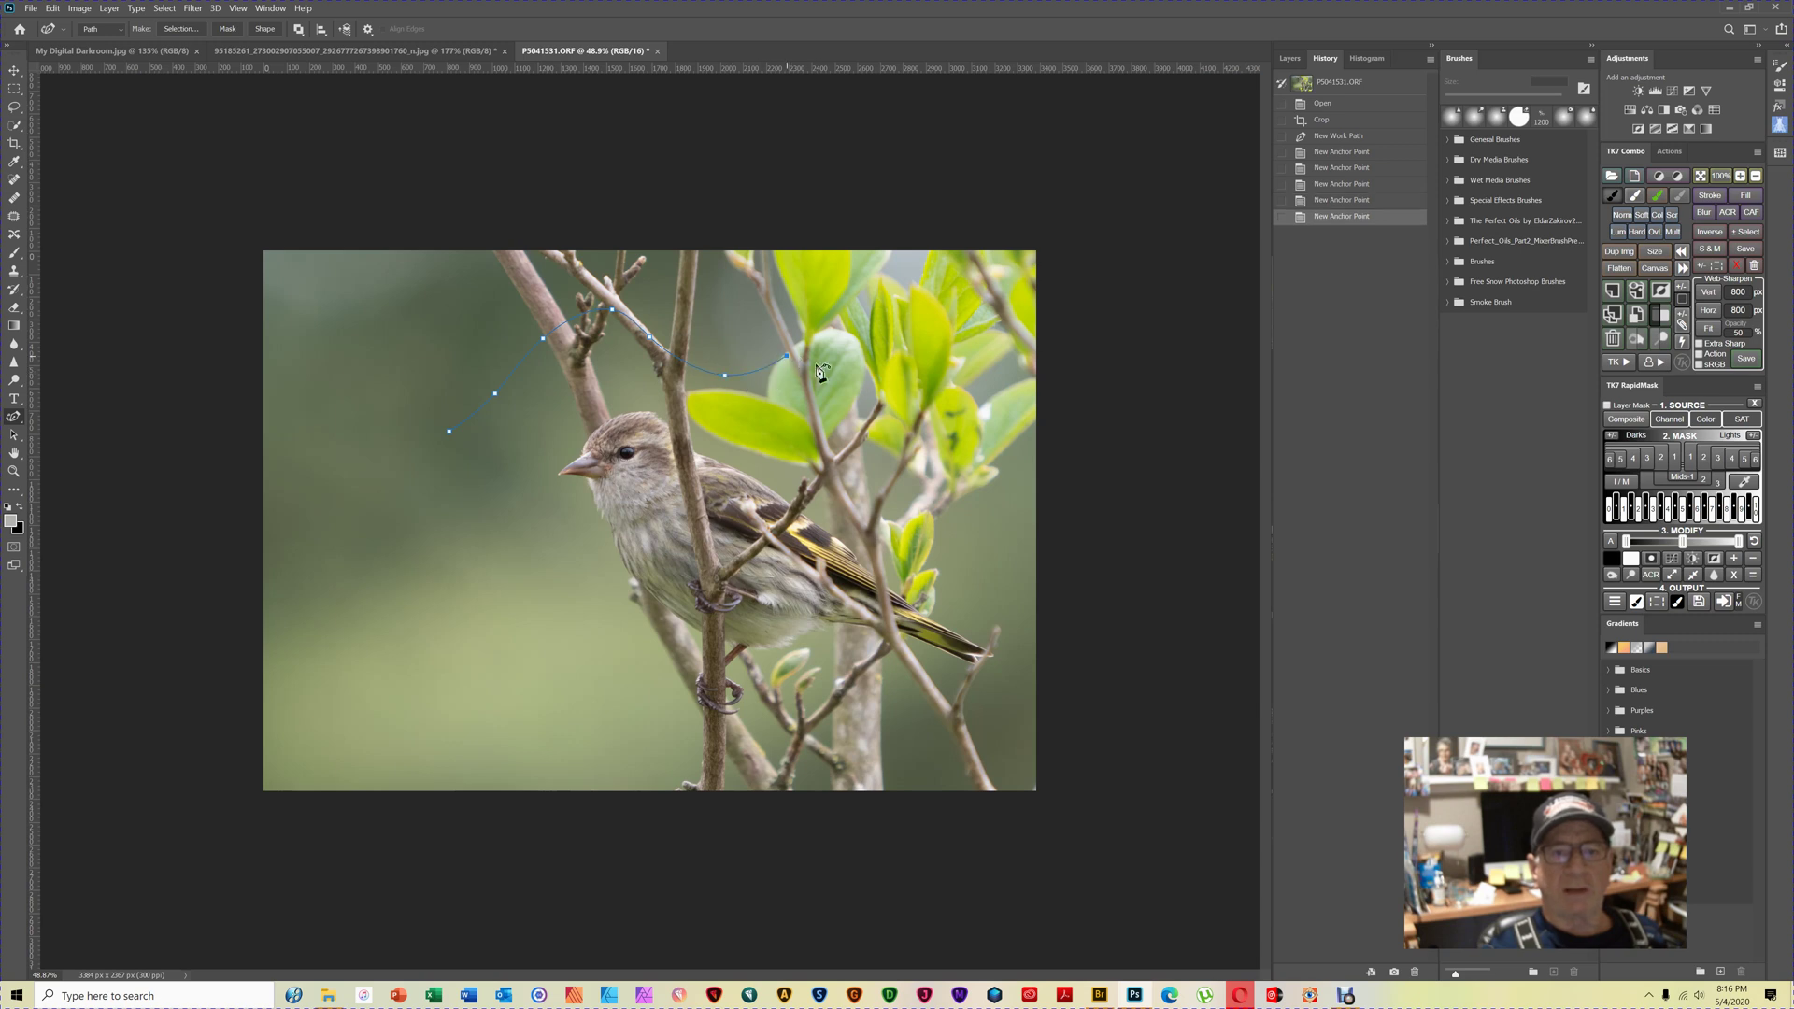
left_click(866, 380)
left_click(933, 445)
left_click(1002, 534)
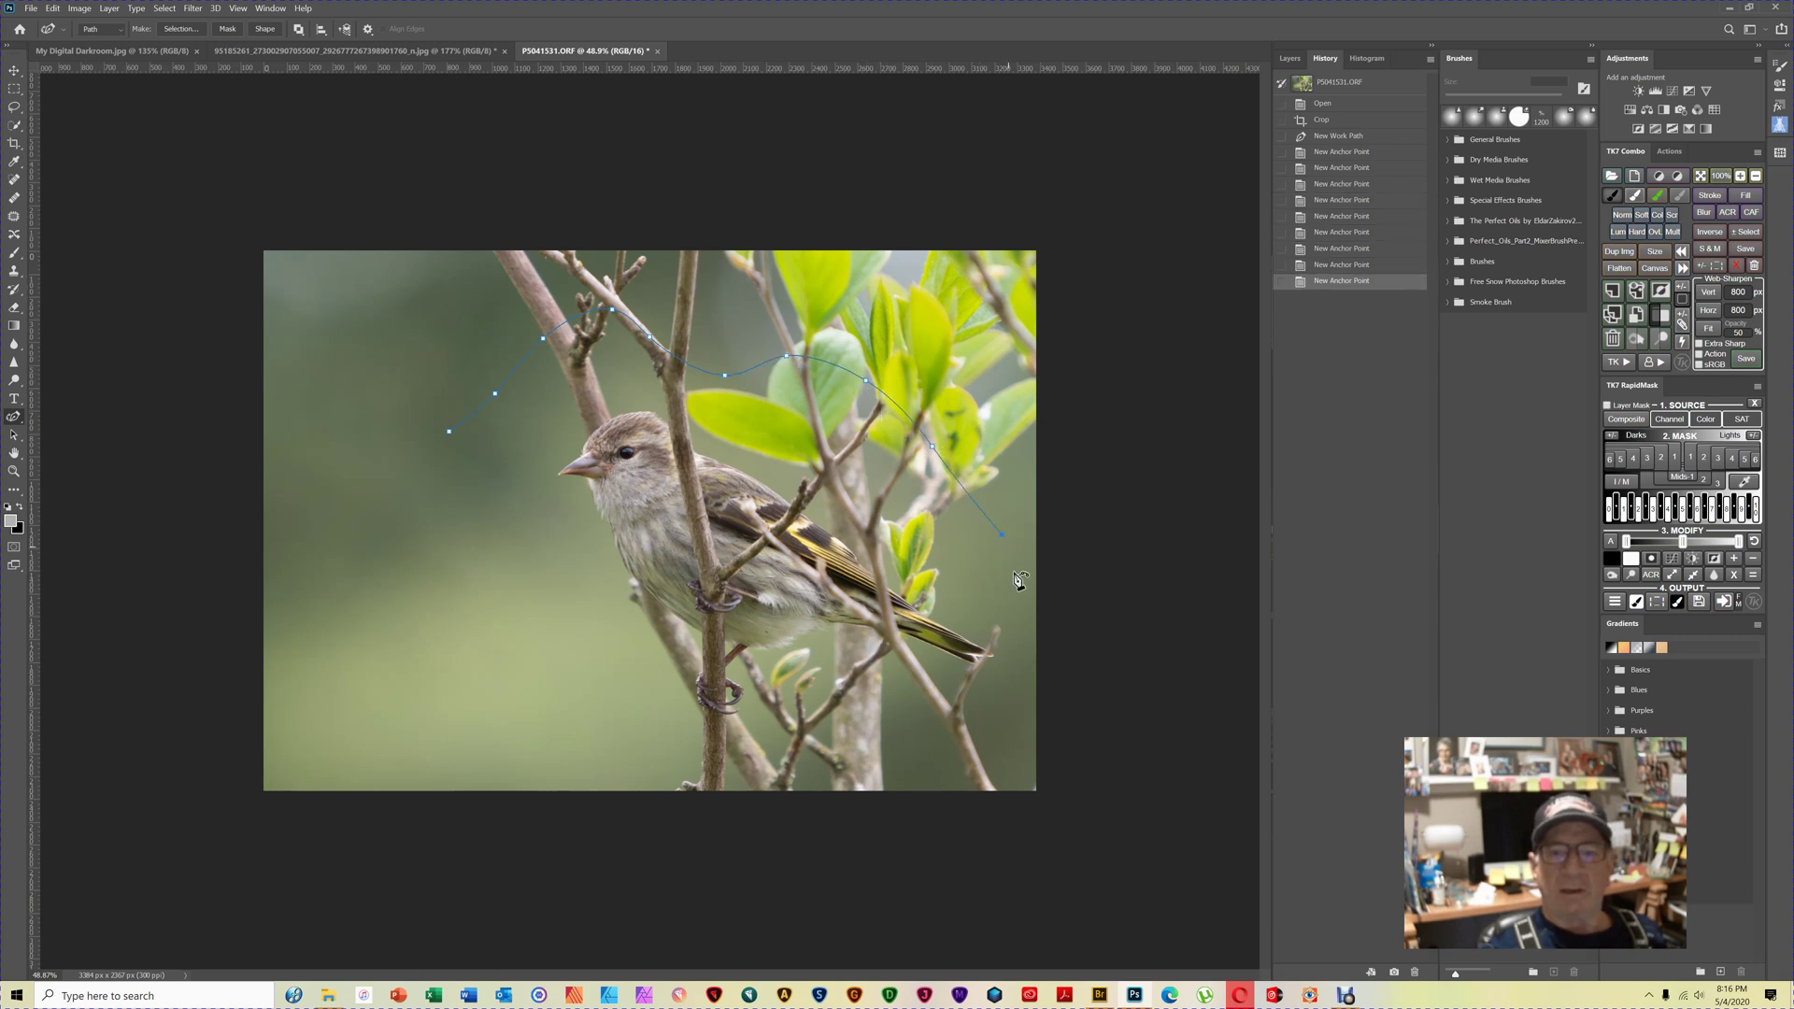
left_click(1022, 667)
left_click(971, 721)
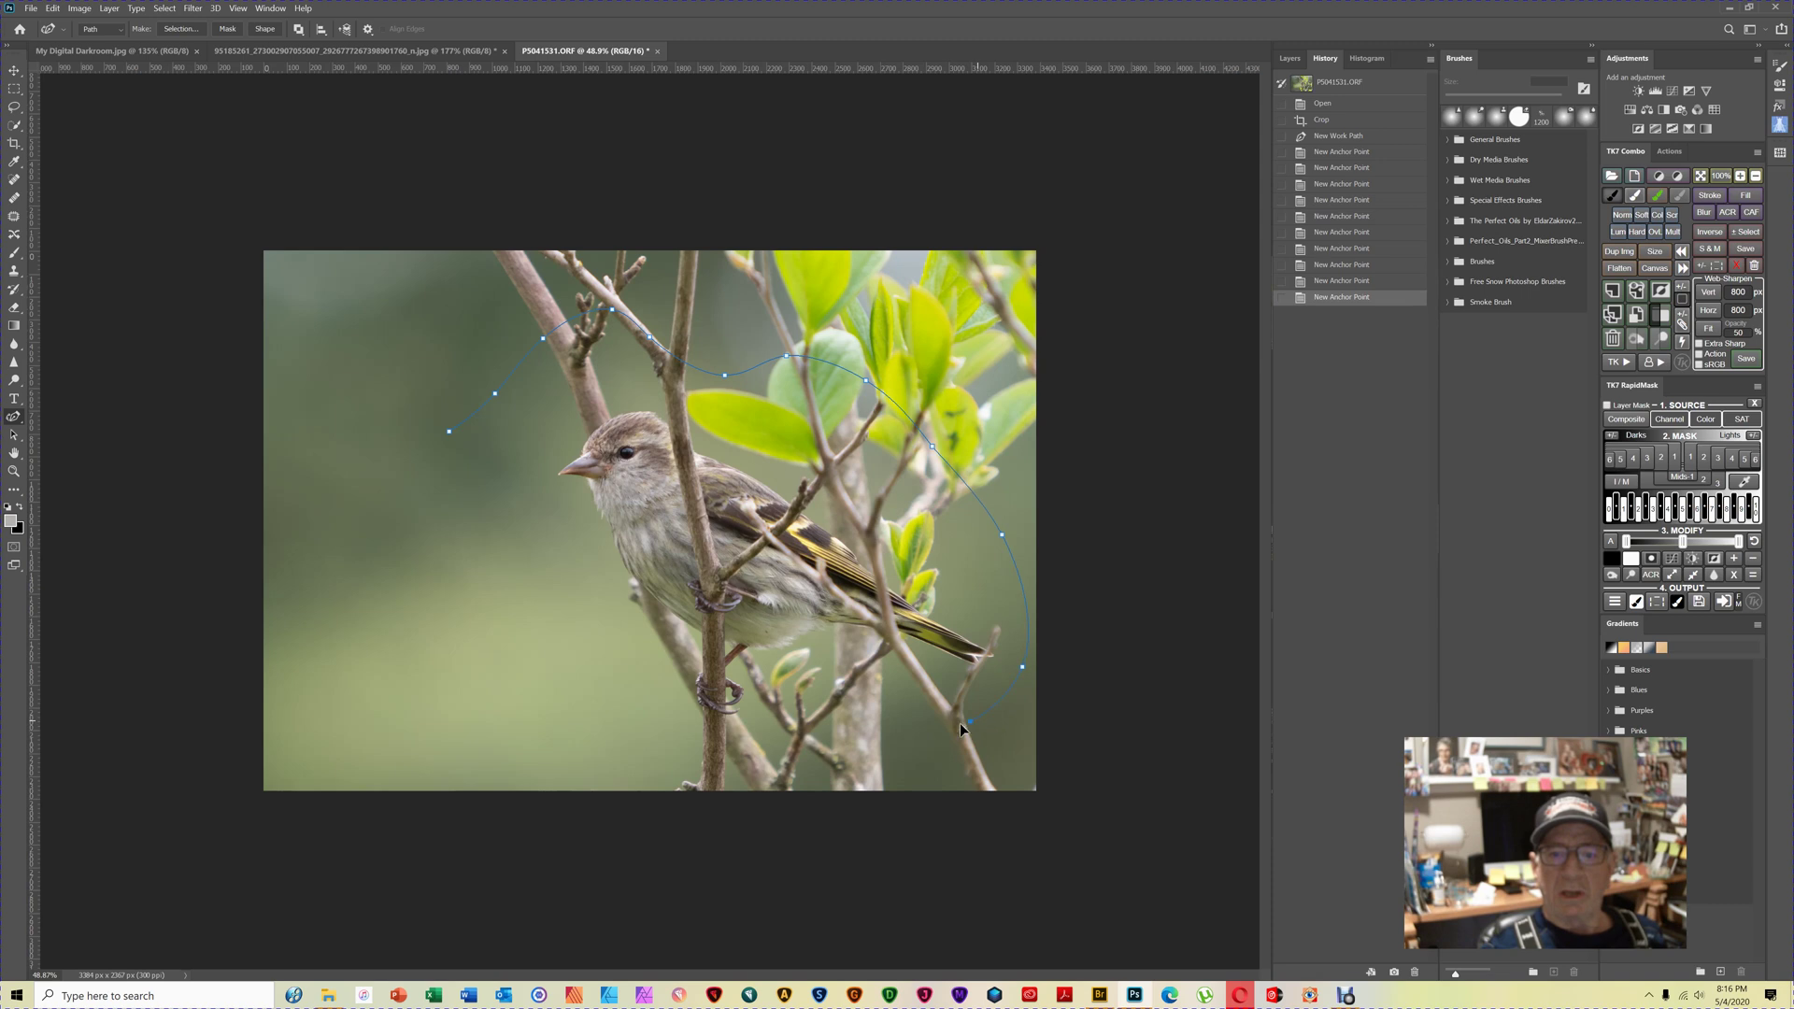
left_click(890, 715)
left_click(767, 752)
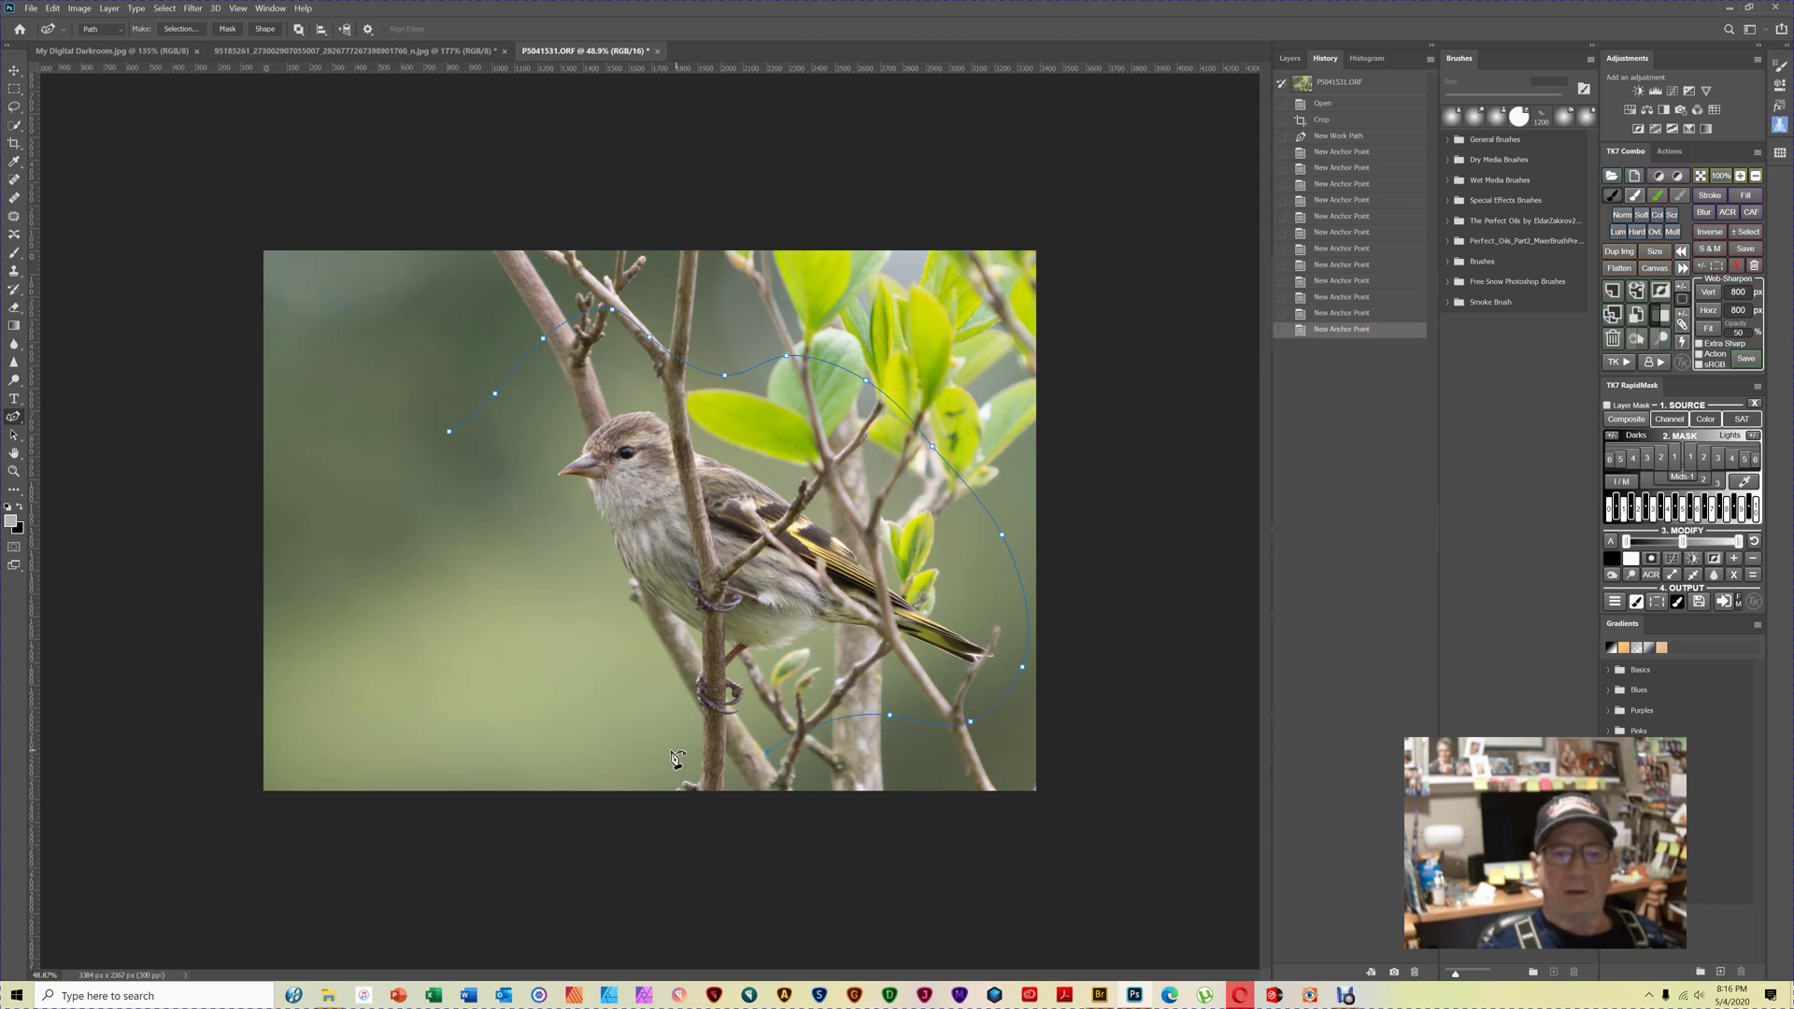
left_click(597, 712)
left_click(566, 587)
left_click(455, 533)
left_click(393, 488)
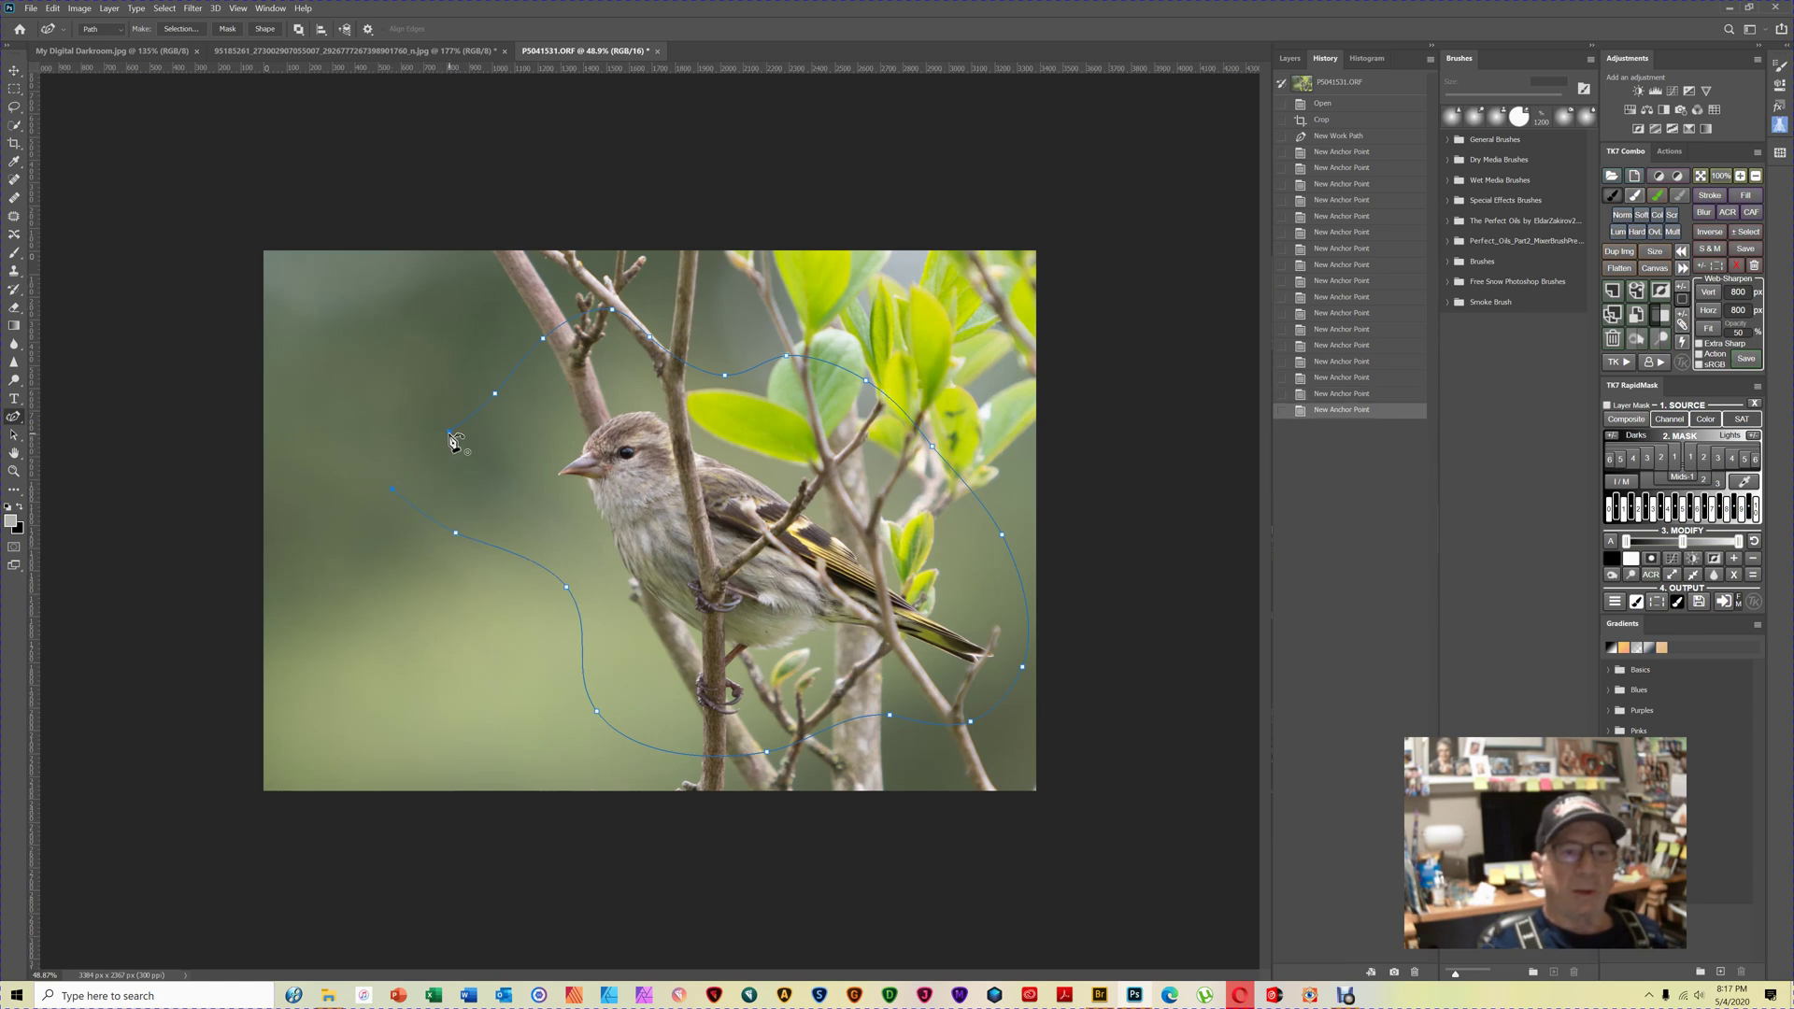
left_click(451, 435)
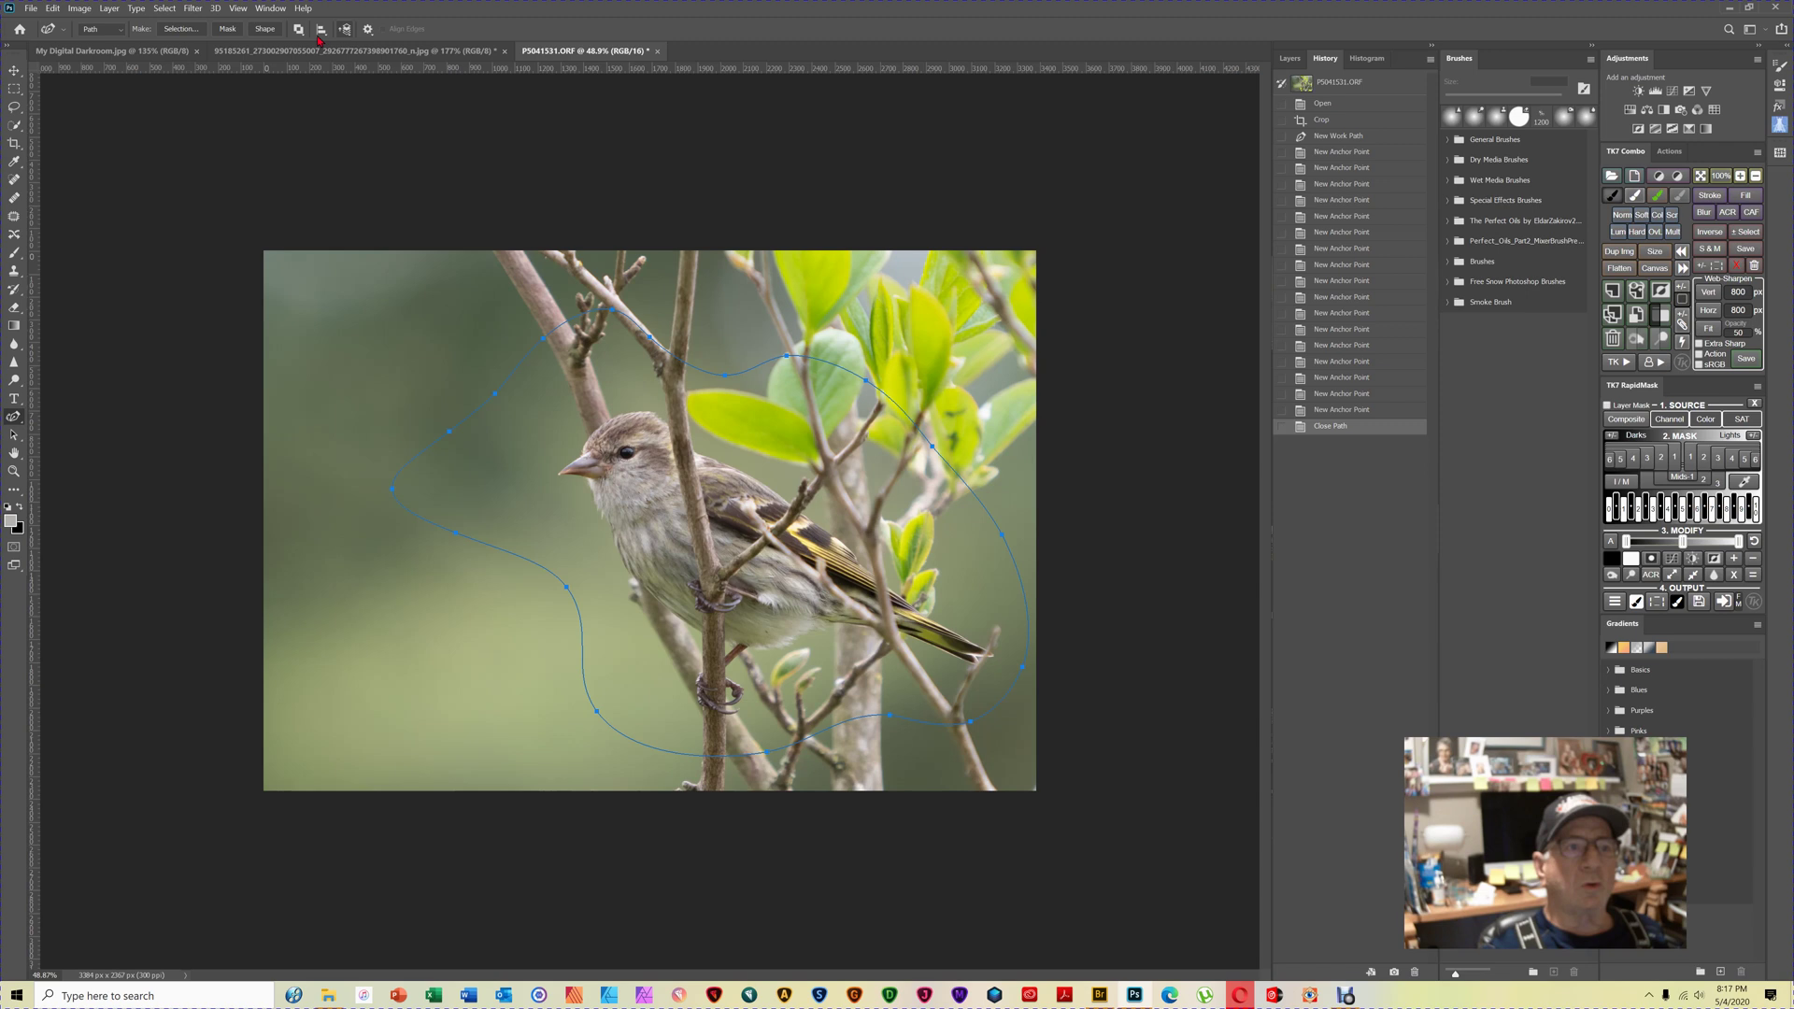
Convert the path around the bird to a new anti-aliased selection with a 140-pixel feather, and invert the selection to the background.
left_click(172, 31)
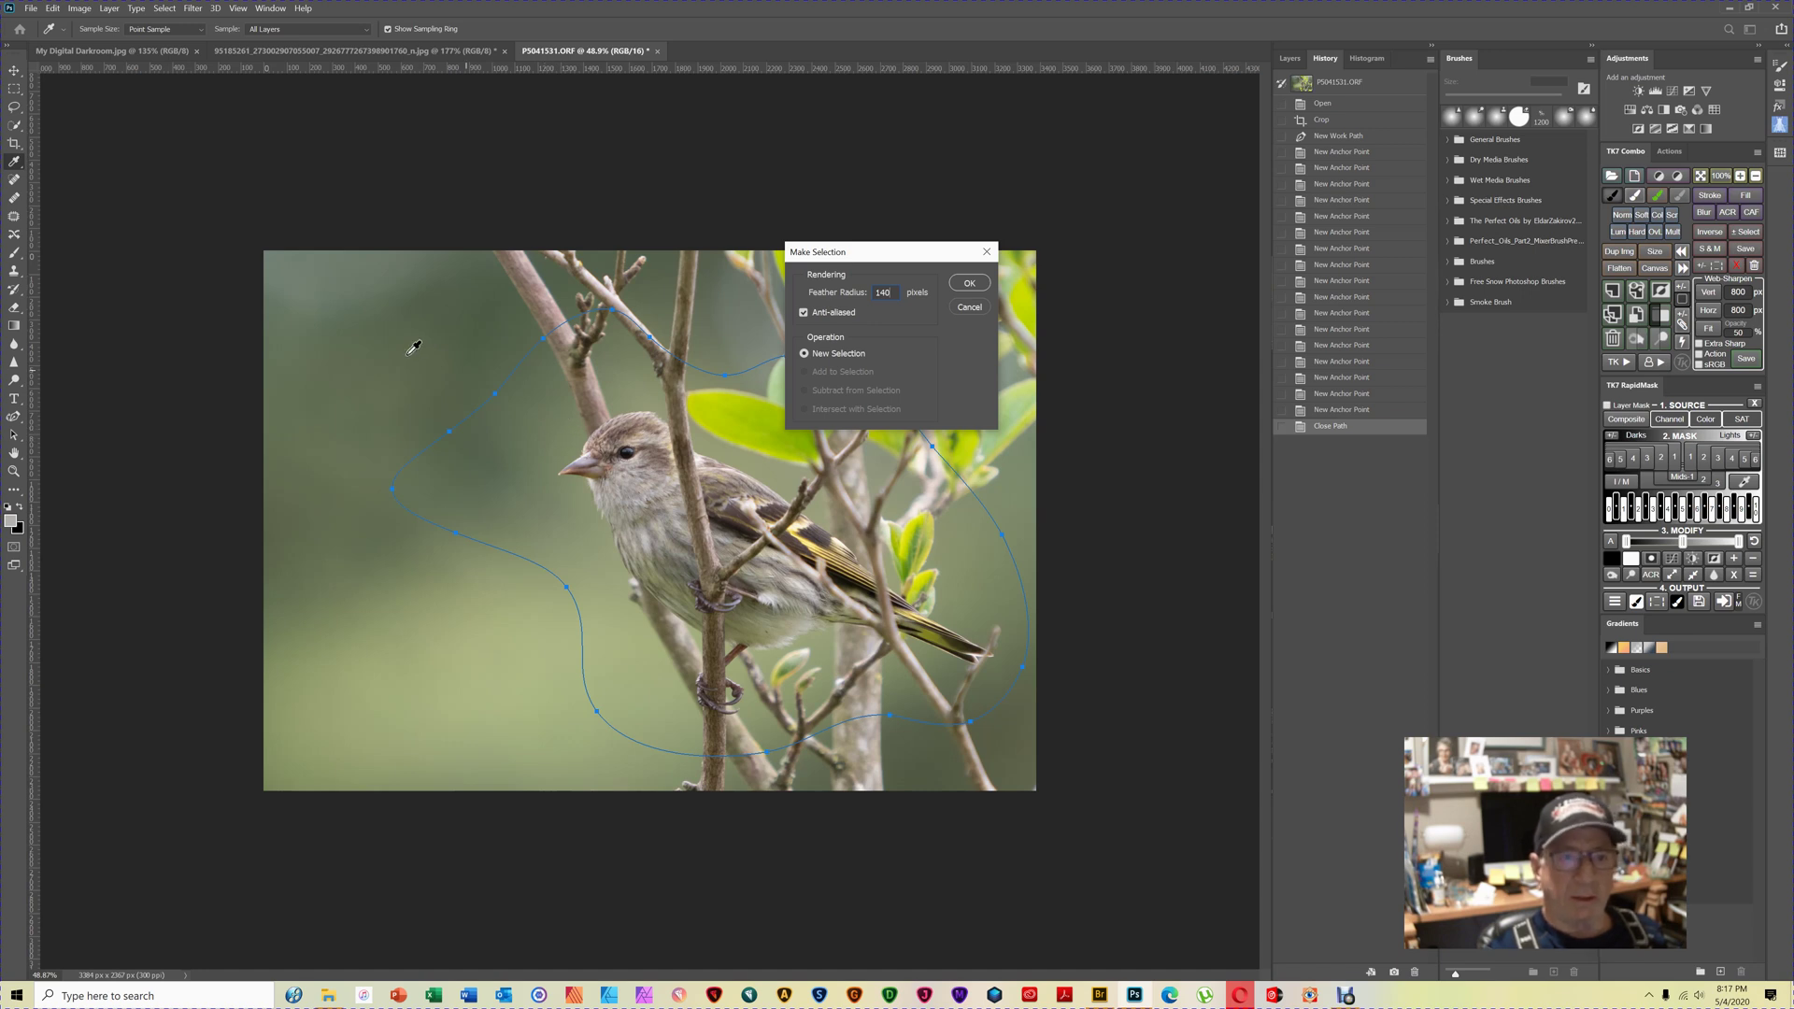
left_click(969, 283)
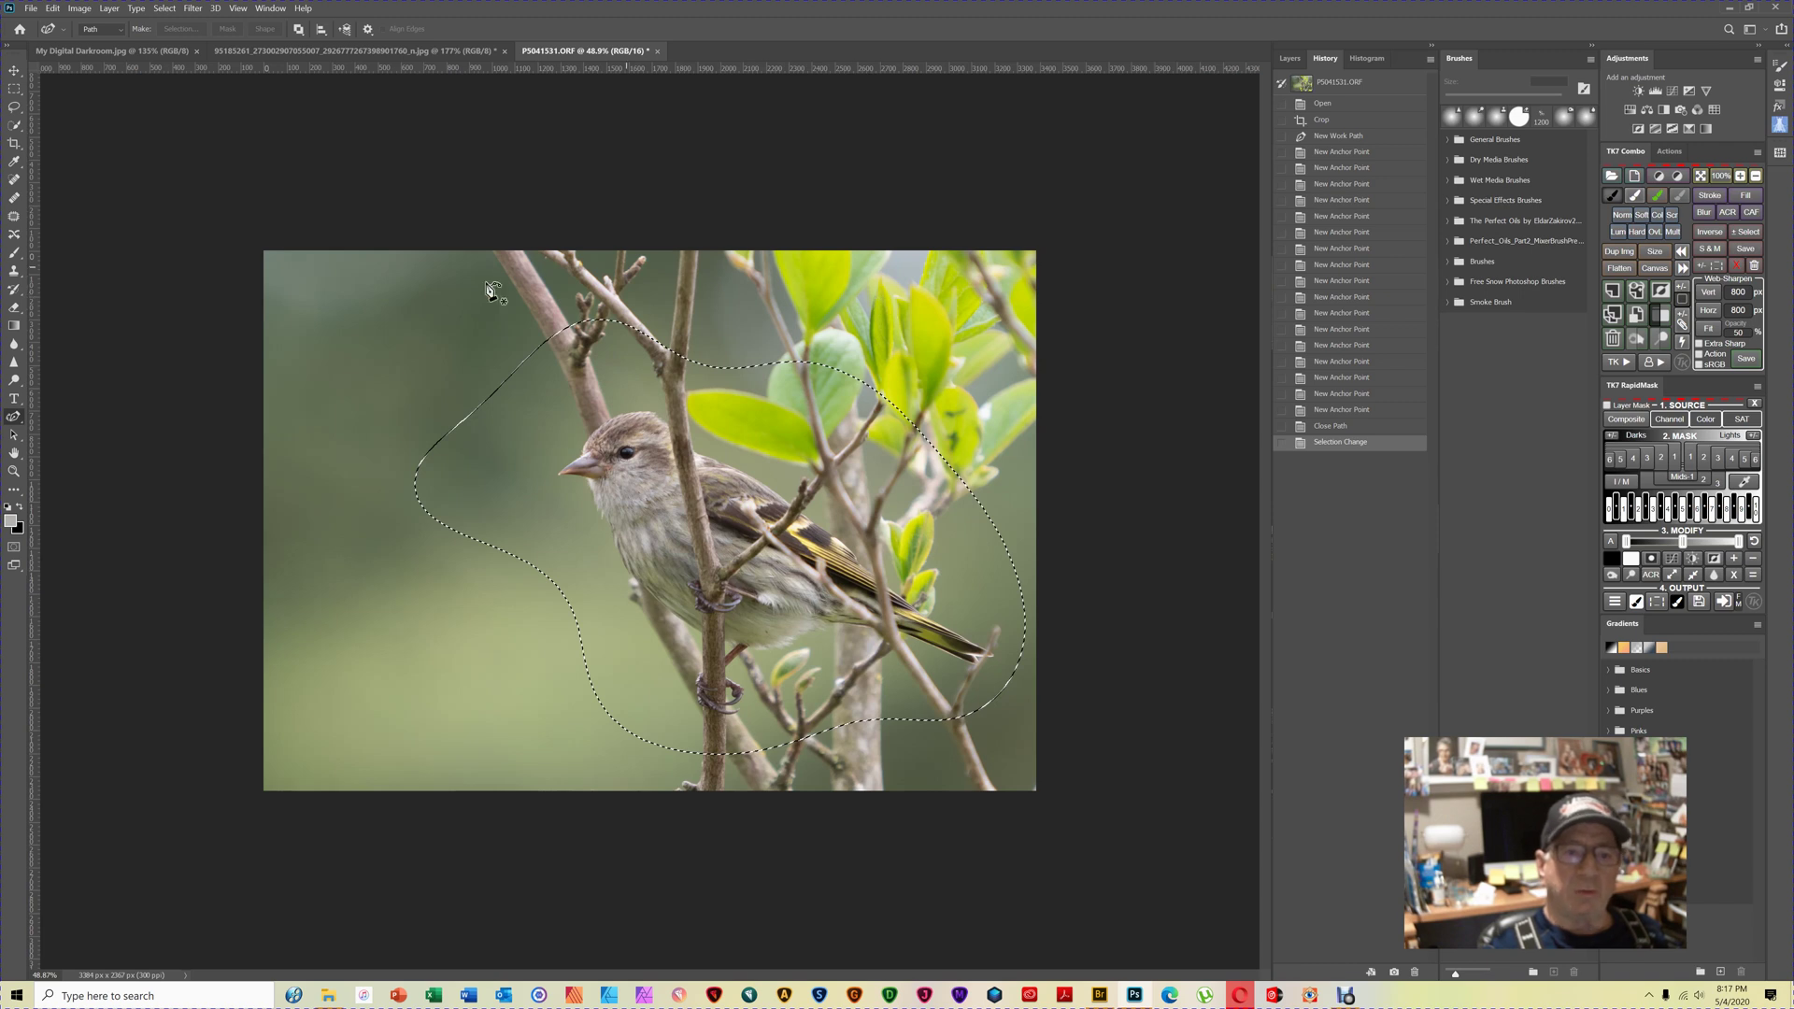
left_click(163, 8)
left_click(181, 62)
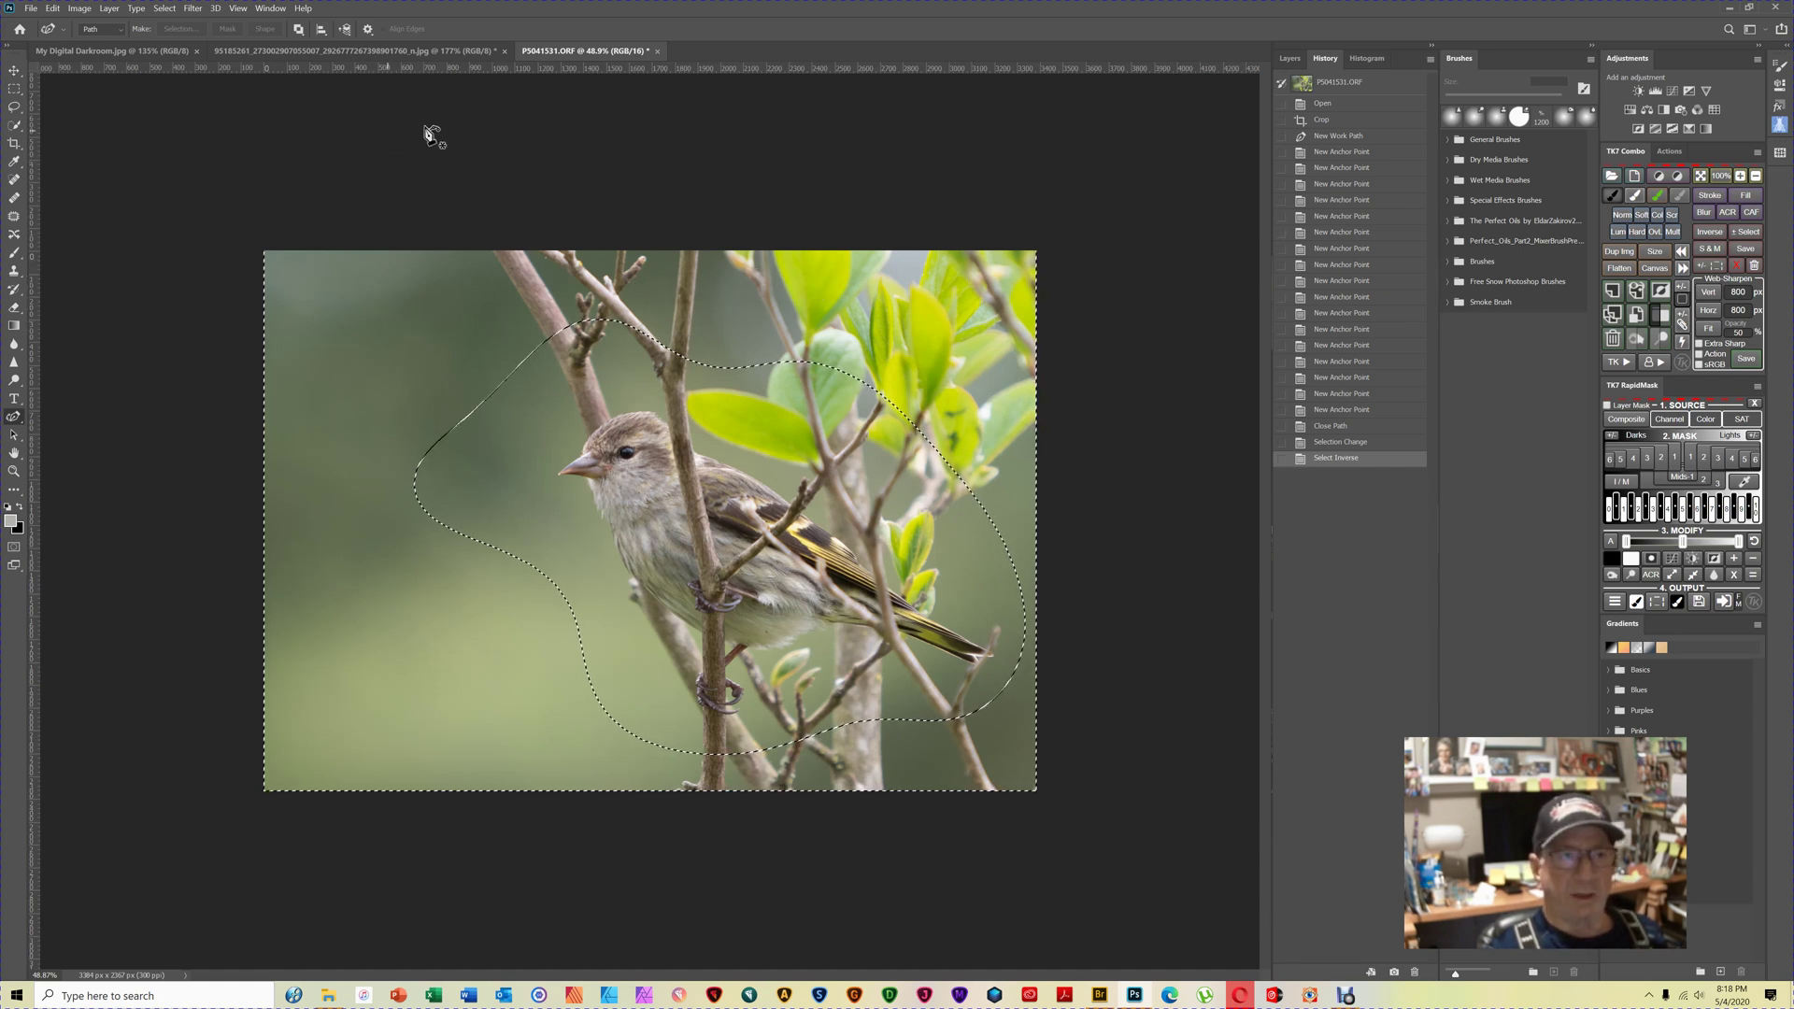
Apply a Gaussian Blur with a radius of 19.4 pixels to the selected background.
left_click(193, 10)
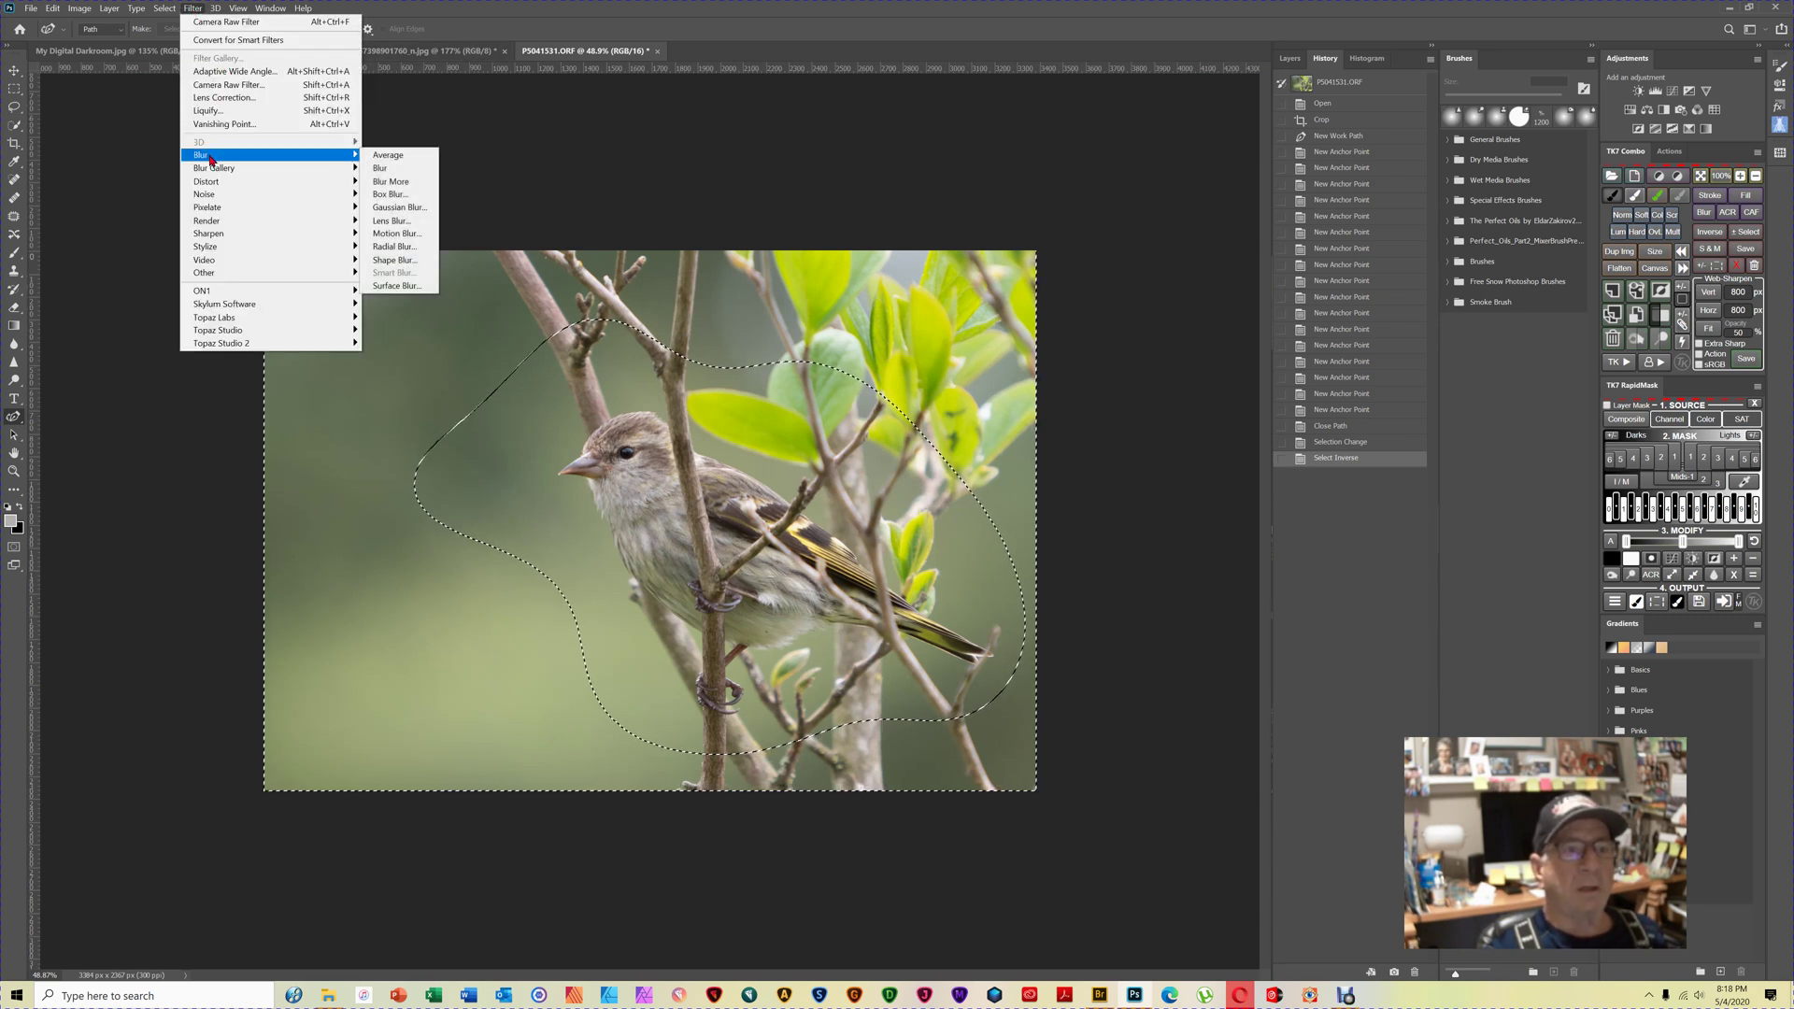
left_click(394, 208)
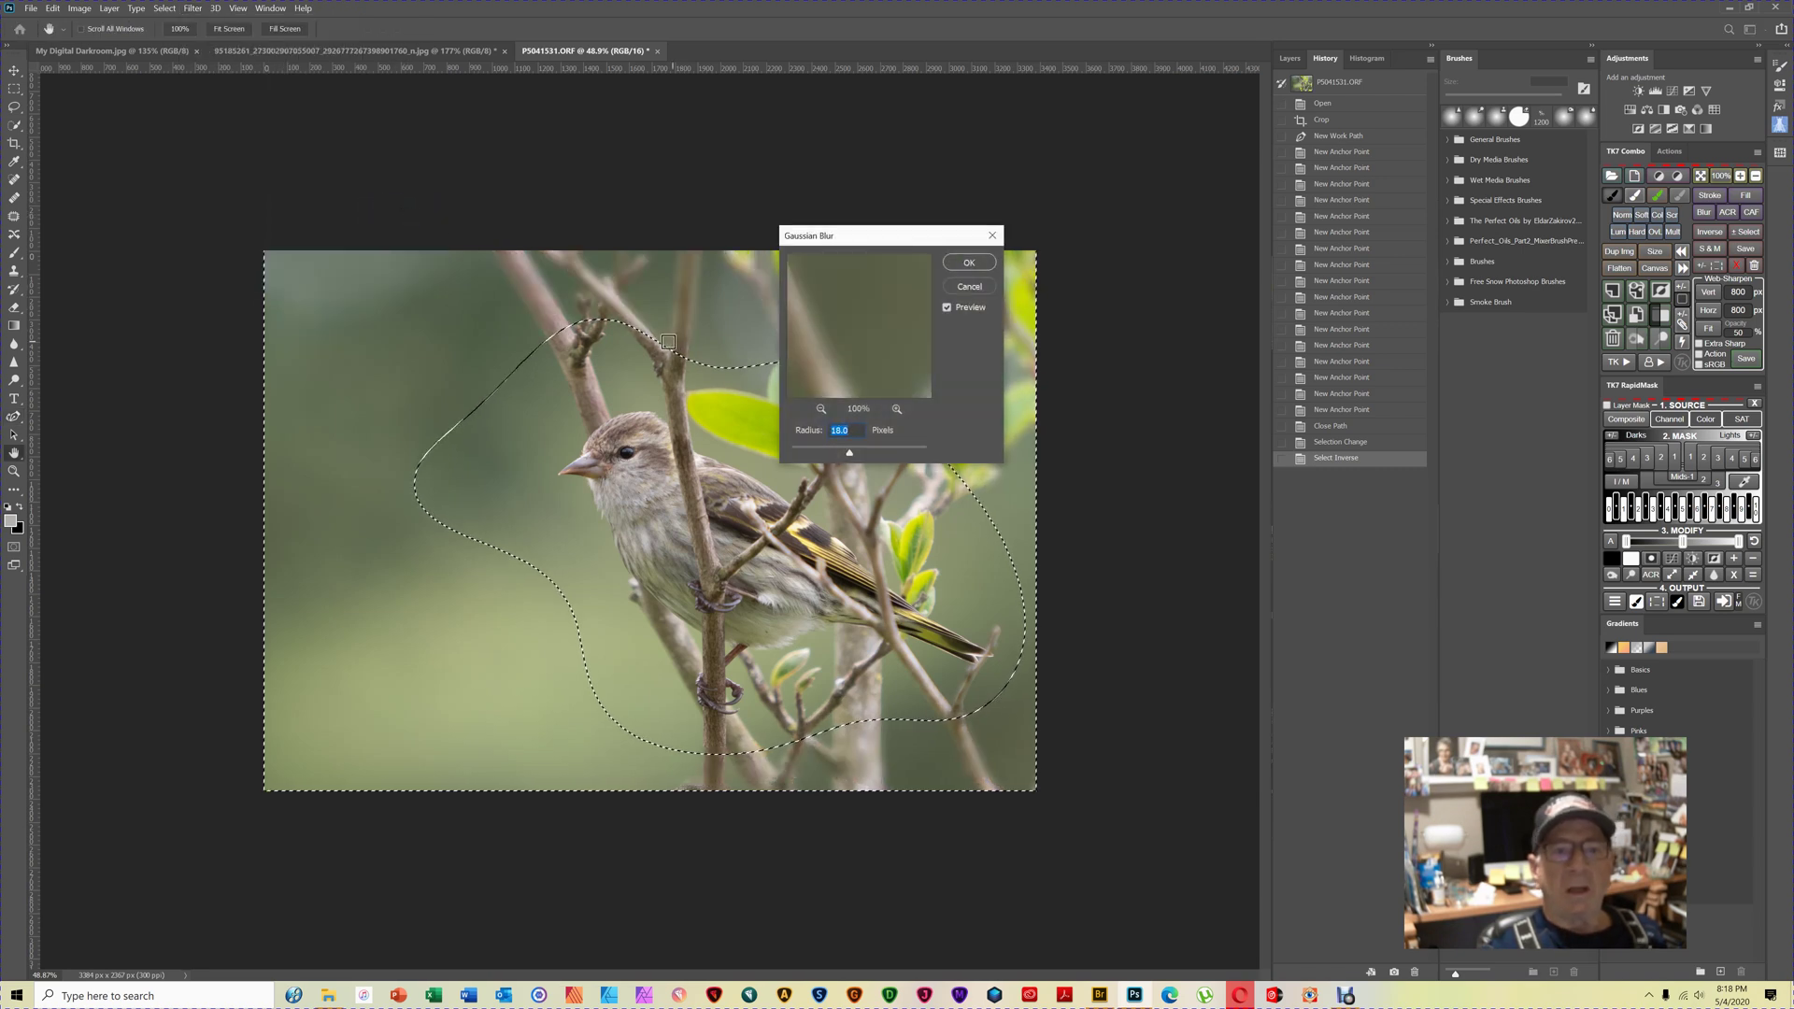
mouse_move(849, 453)
left_mouse_down()
mouse_move(888, 456)
mouse_move(853, 455)
left_mouse_up()
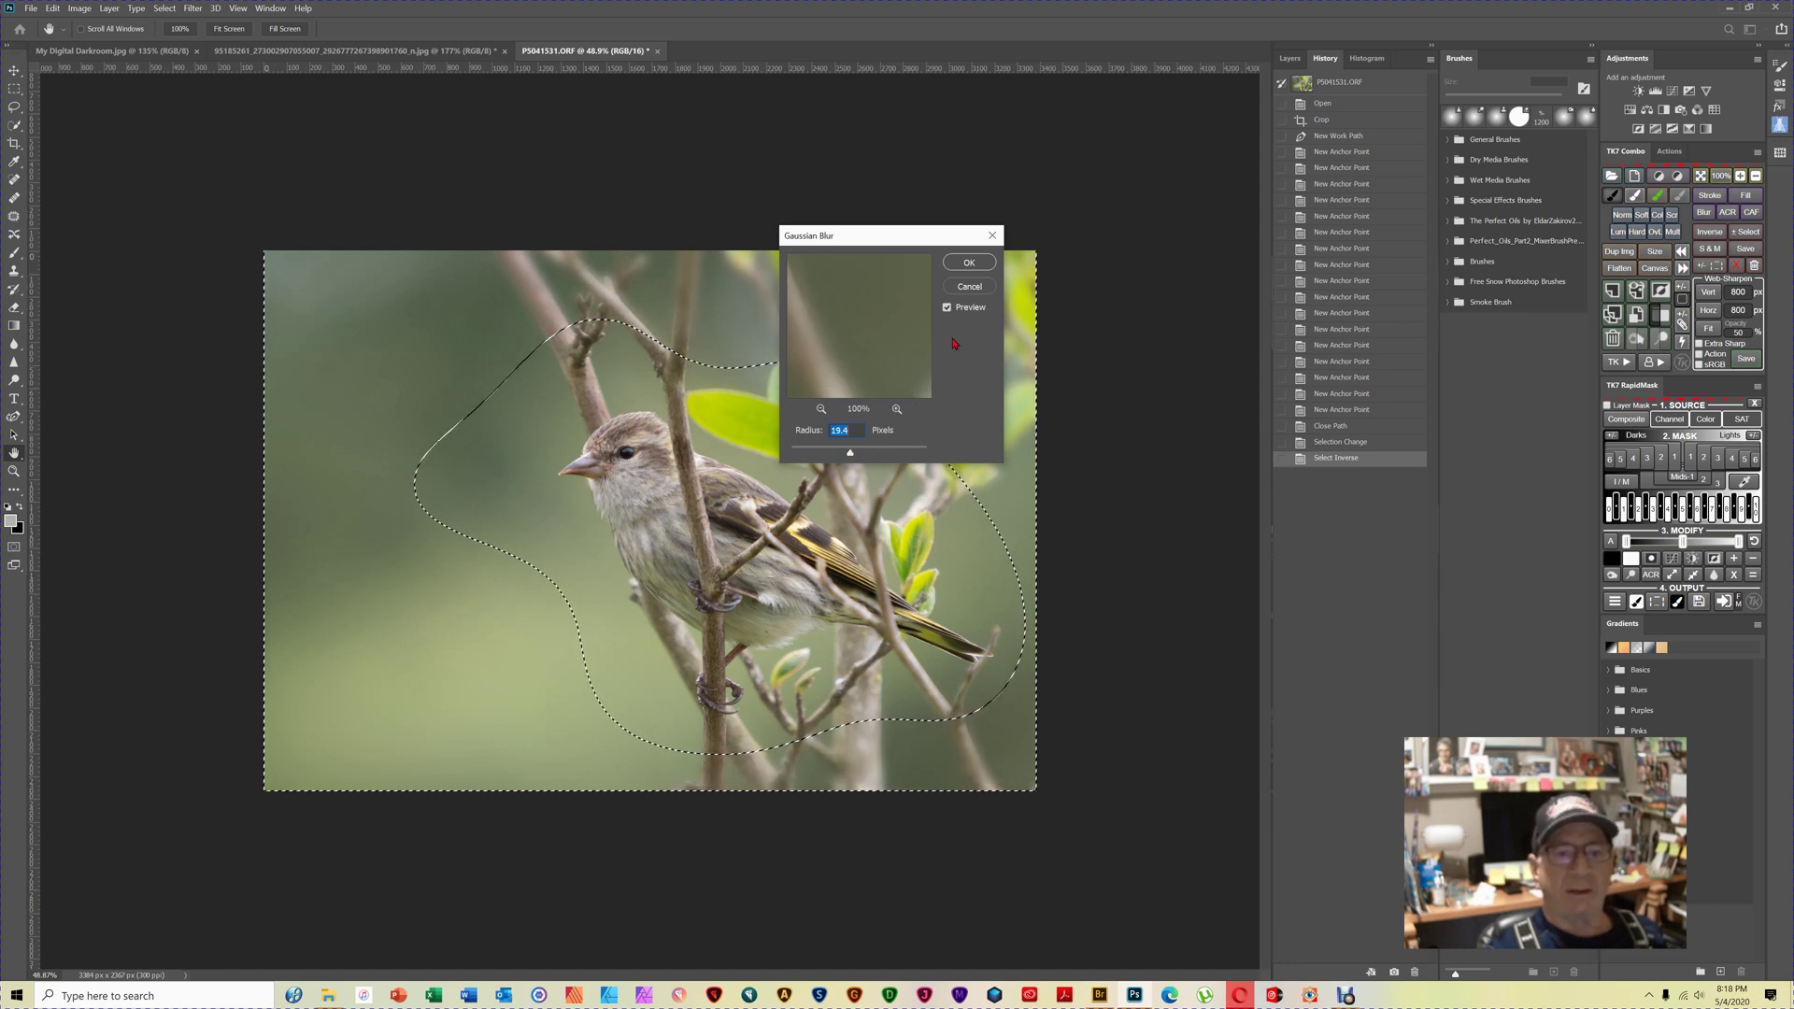
left_click(952, 266)
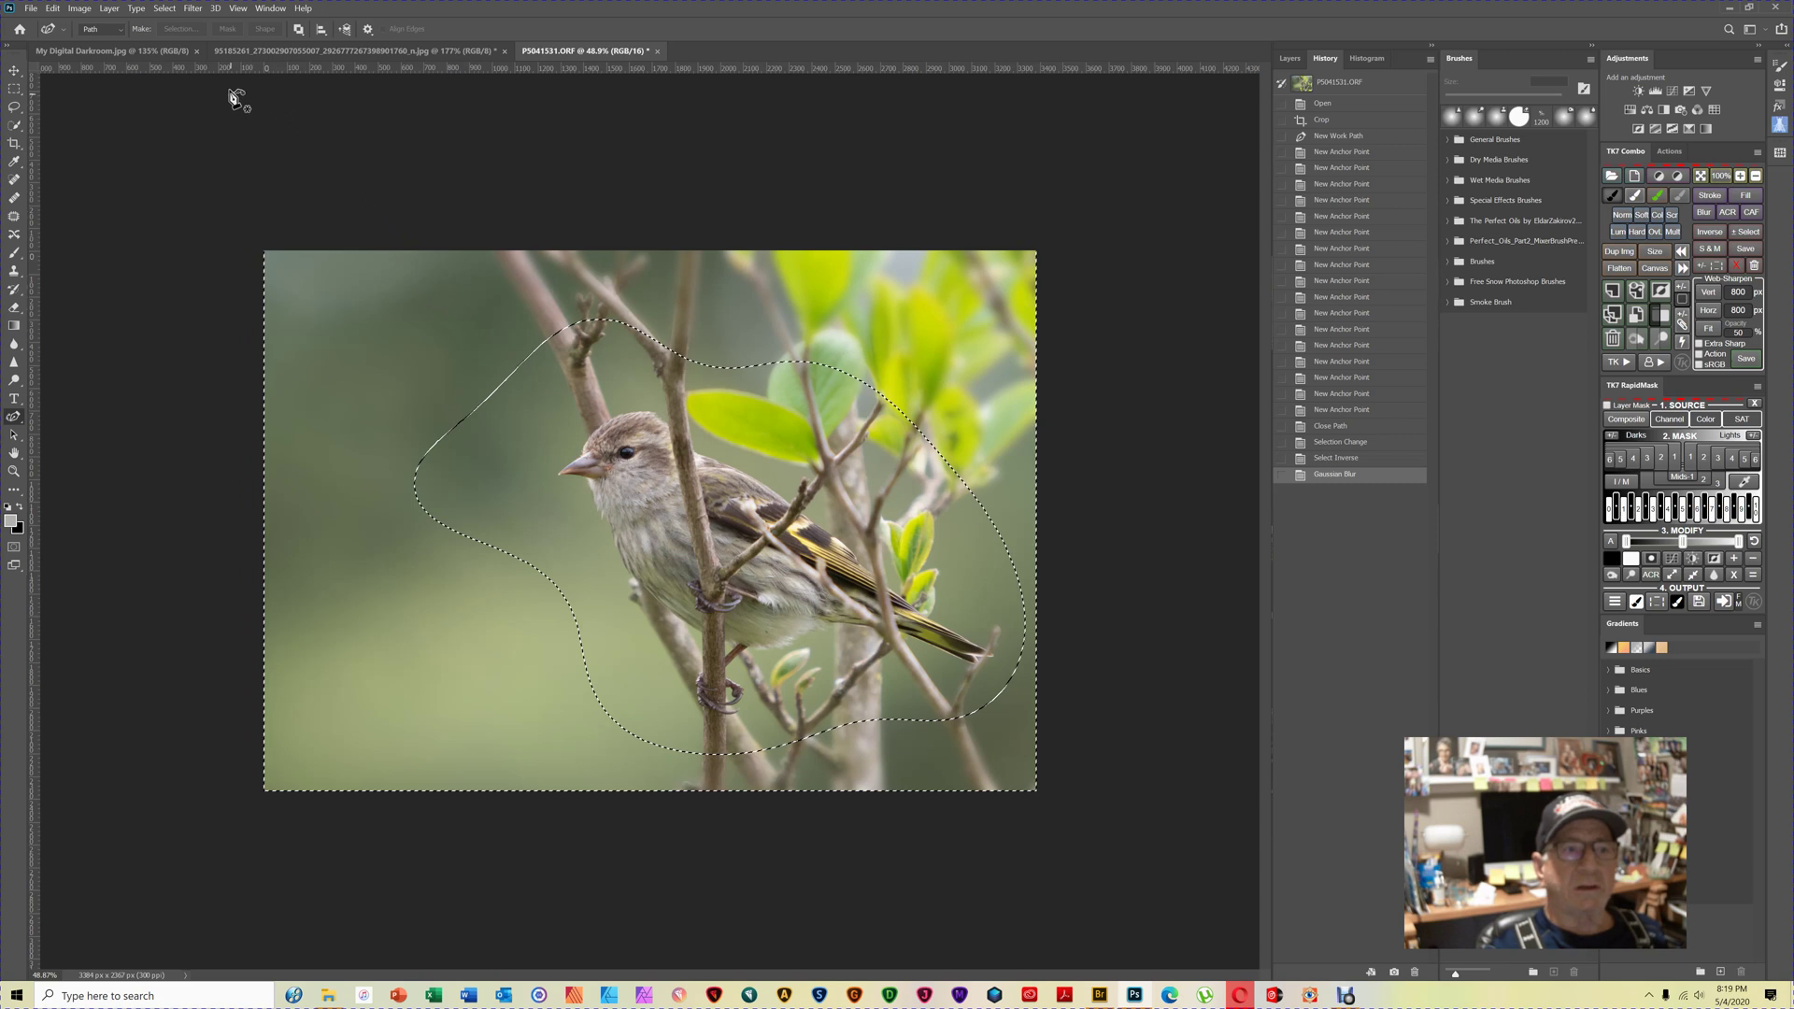
Darken the selected background with the Camera Raw filter at Exposure -0.45, and remove the selection.
left_click(193, 9)
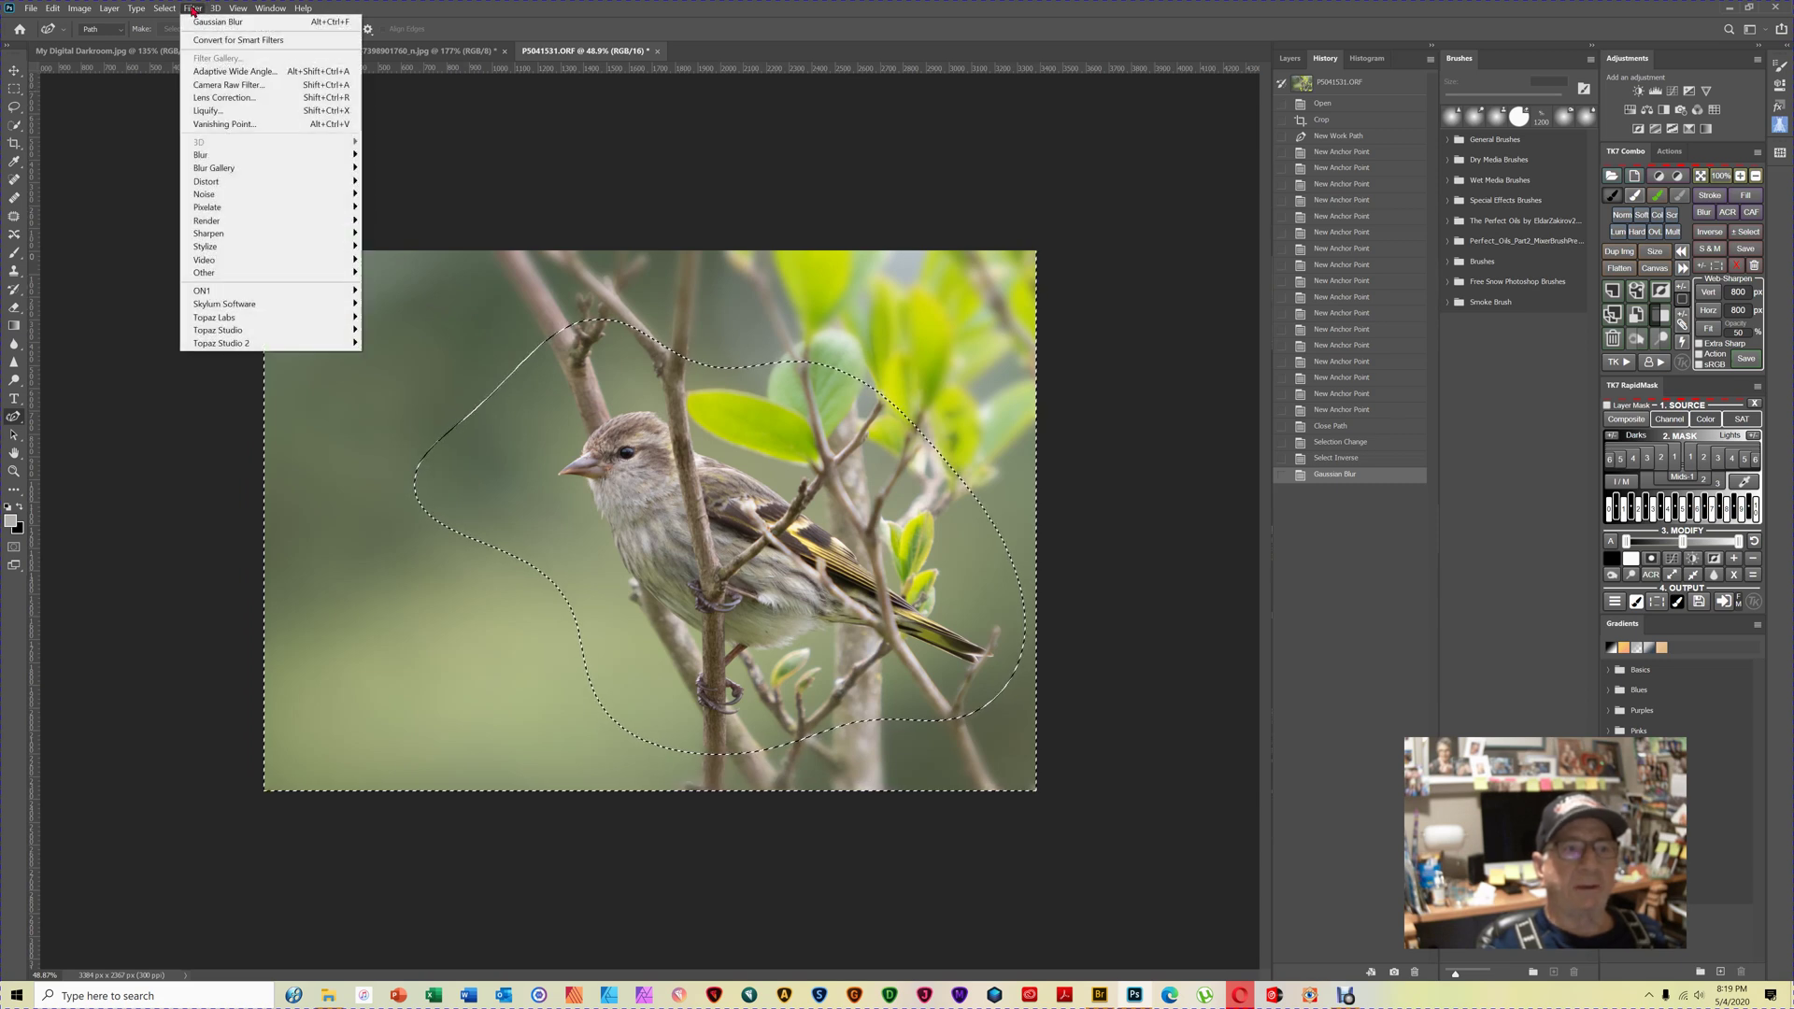
left_click(215, 85)
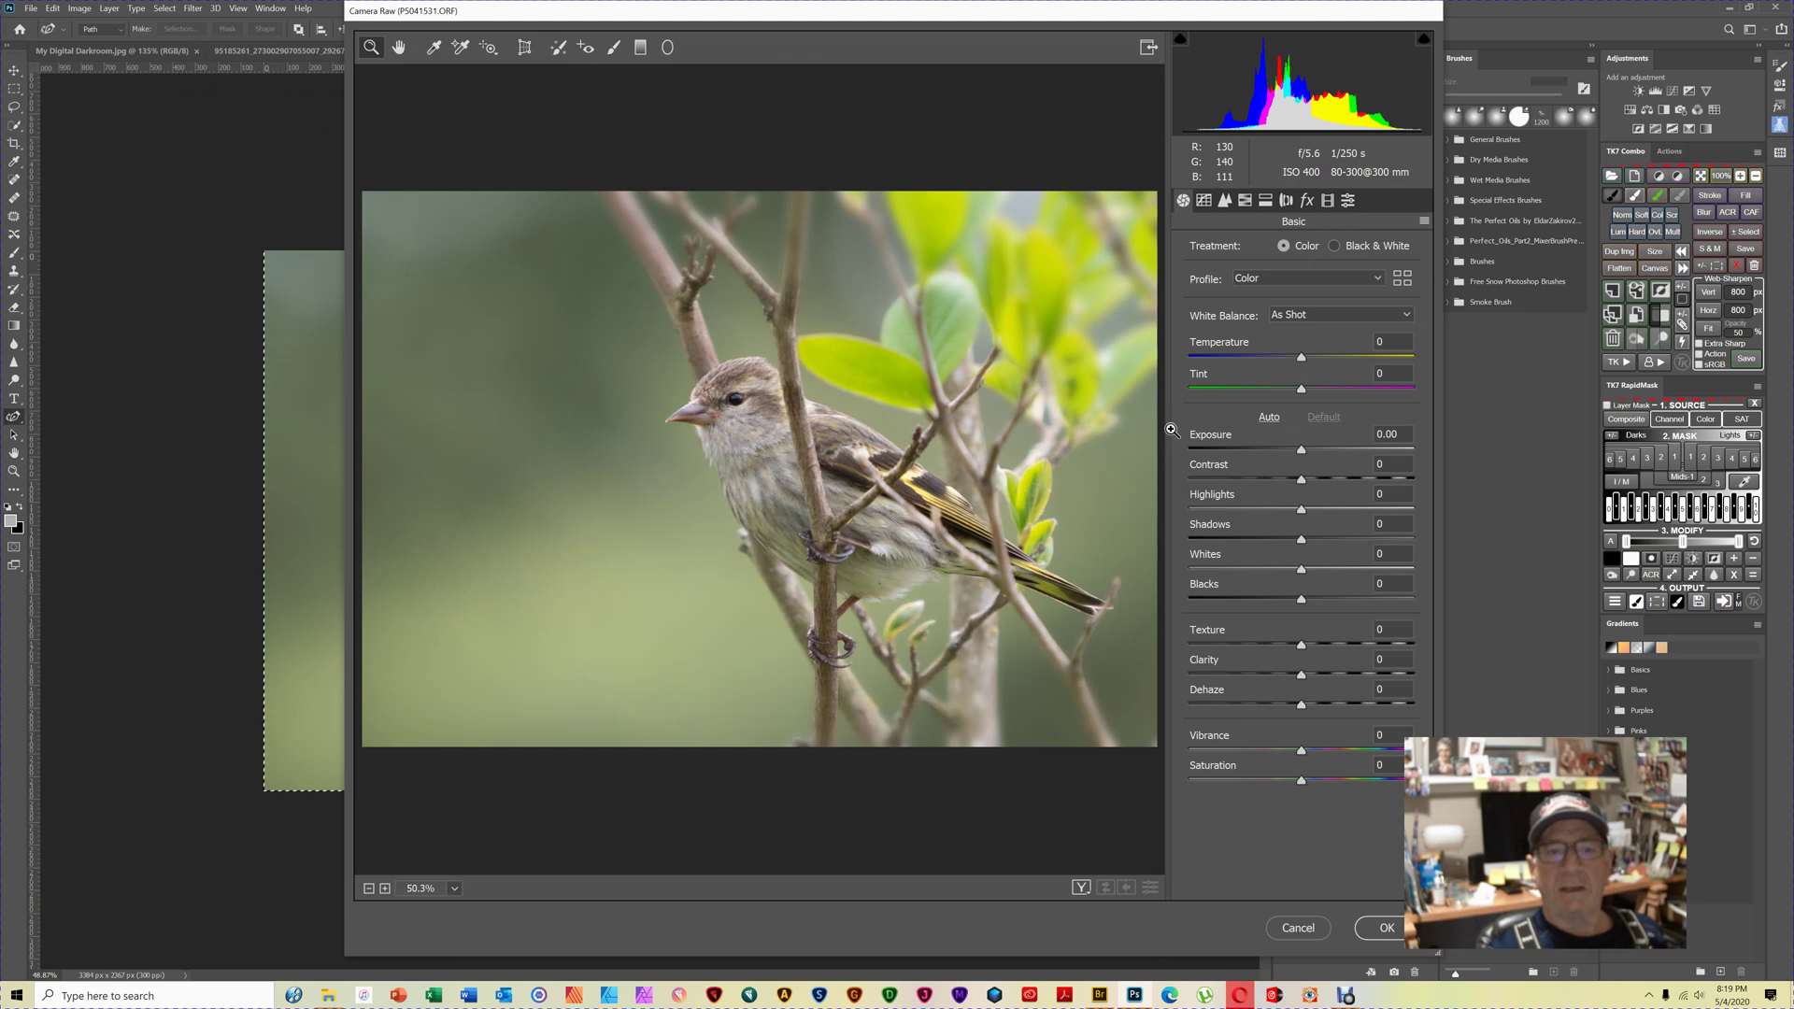
left_click(1301, 453)
left_click_drag(1300, 453, 1289, 453)
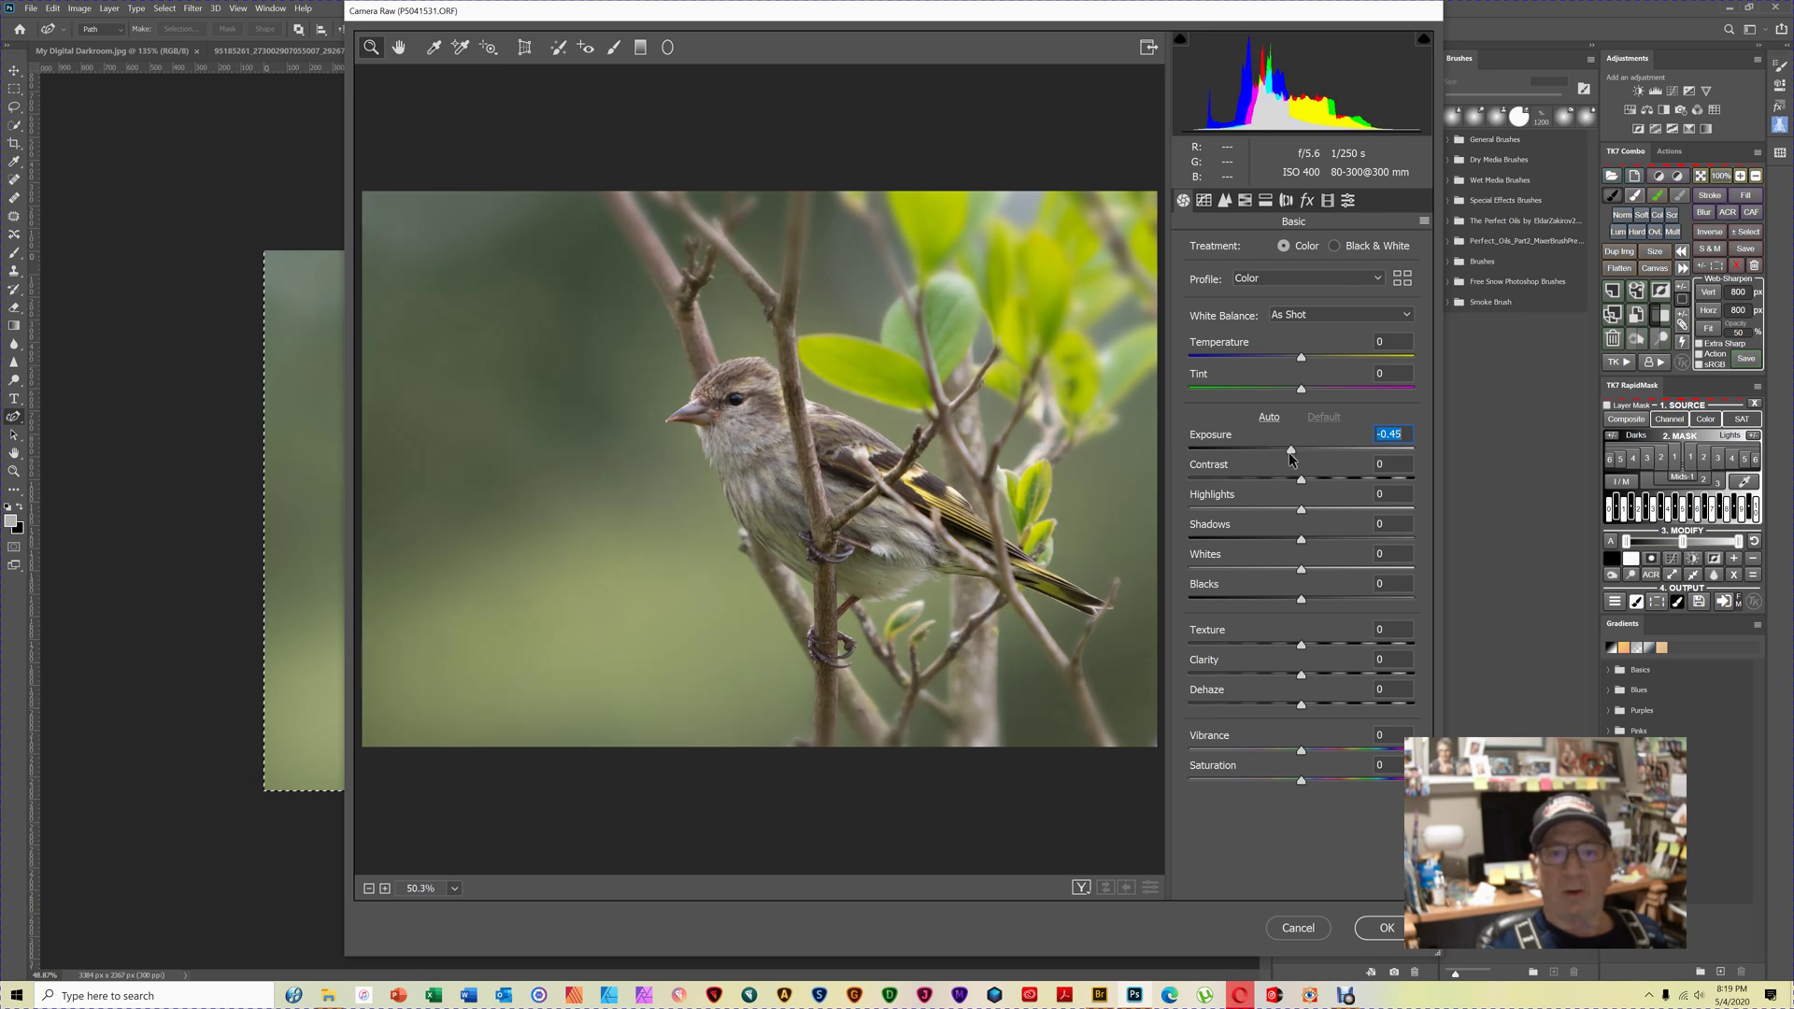
left_click(1387, 935)
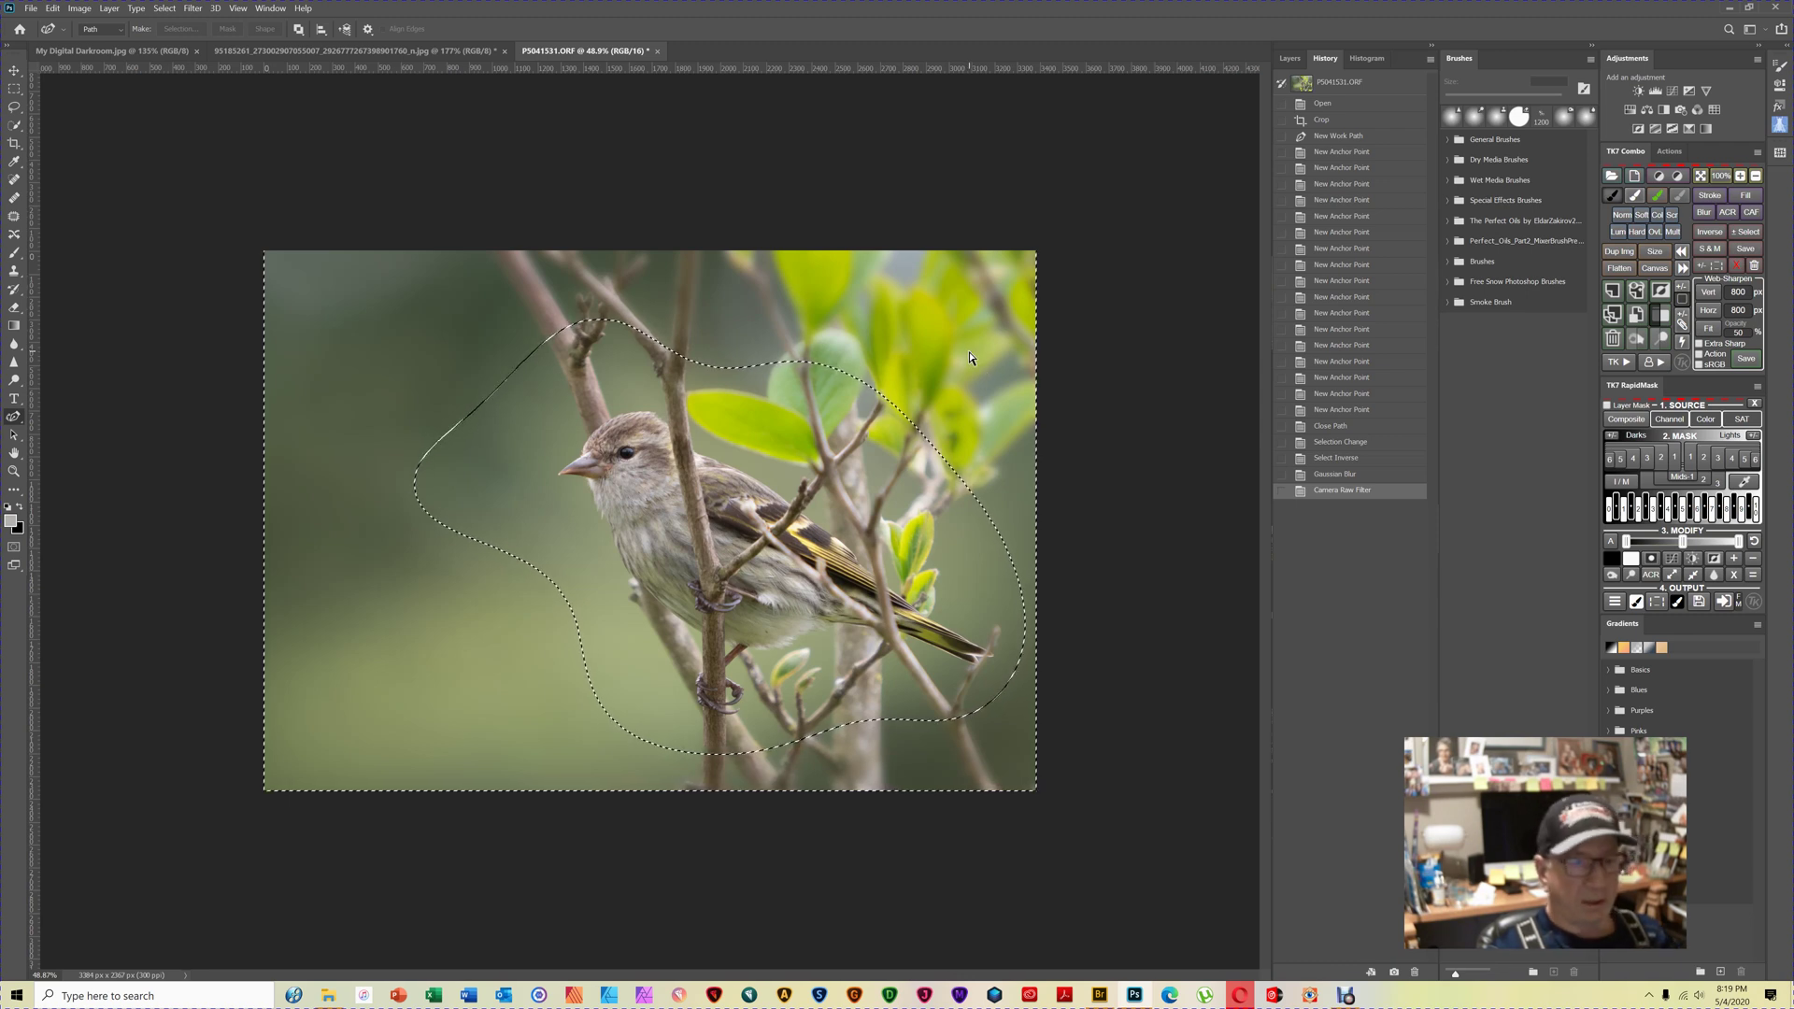
key("ctrl+d")
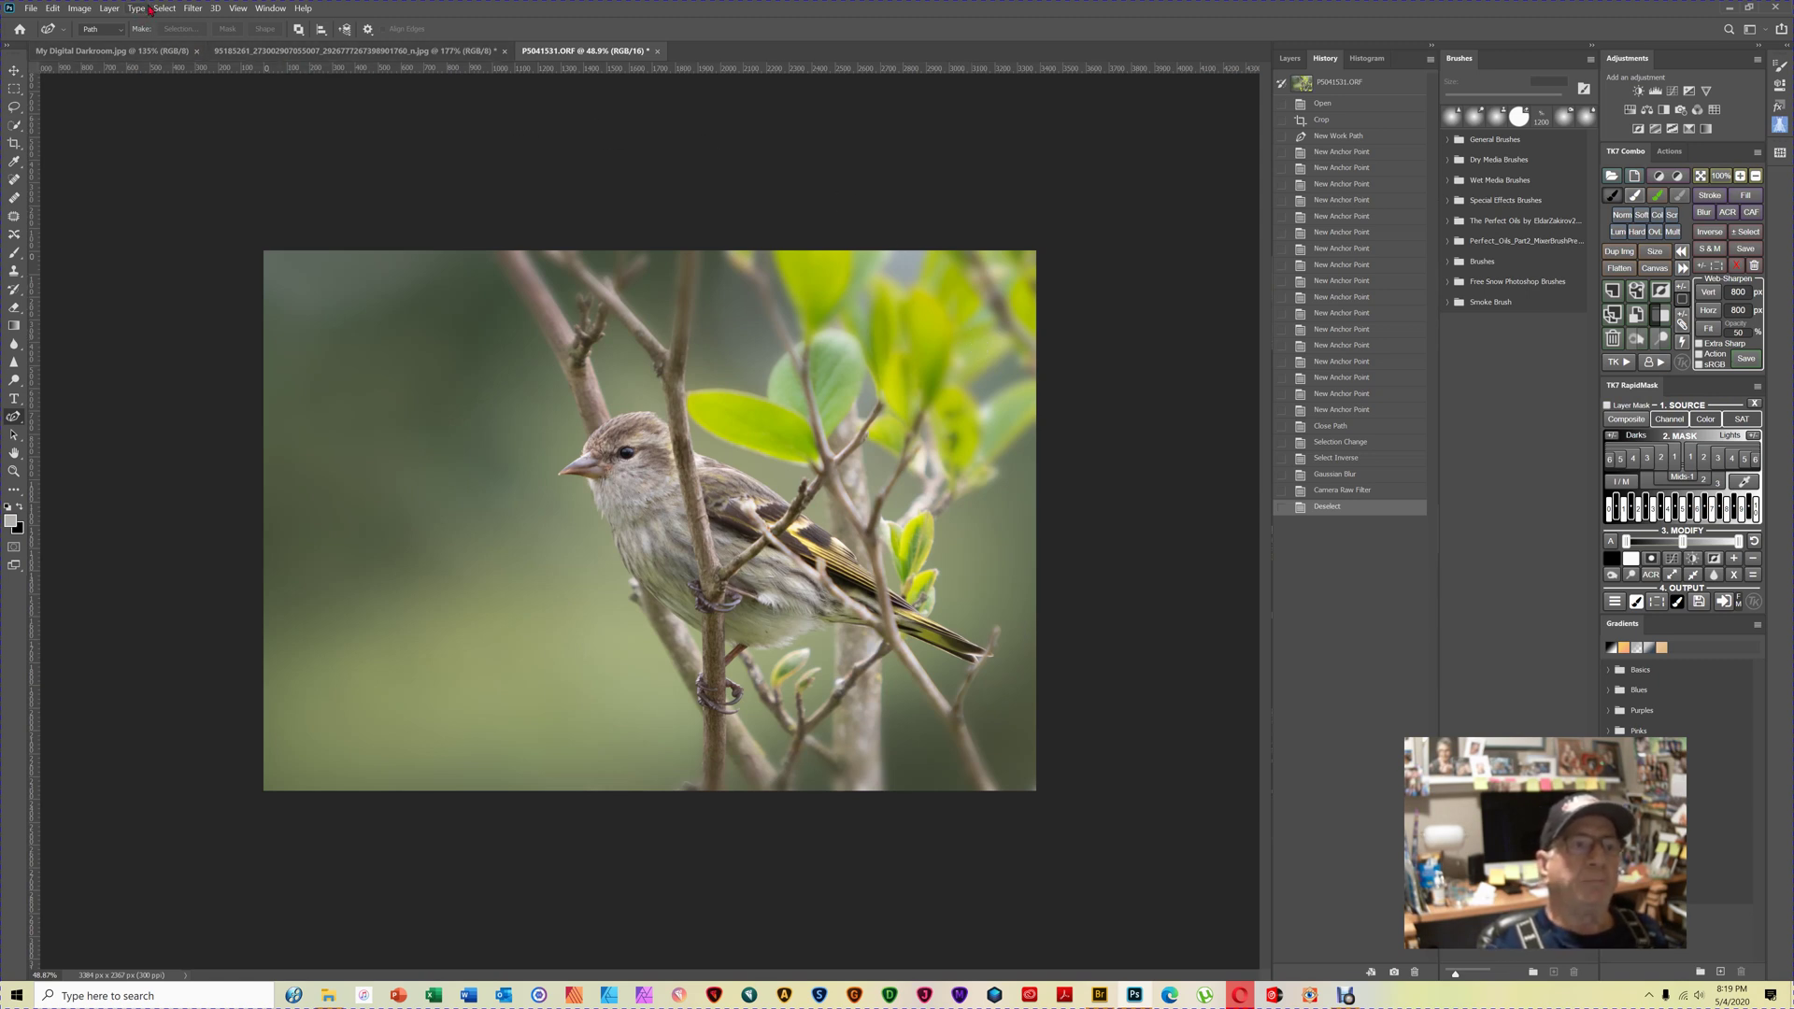
Open the whole bird photo in the Topaz Studio 2 filter and add the AI Clear filter.
left_click(200, 11)
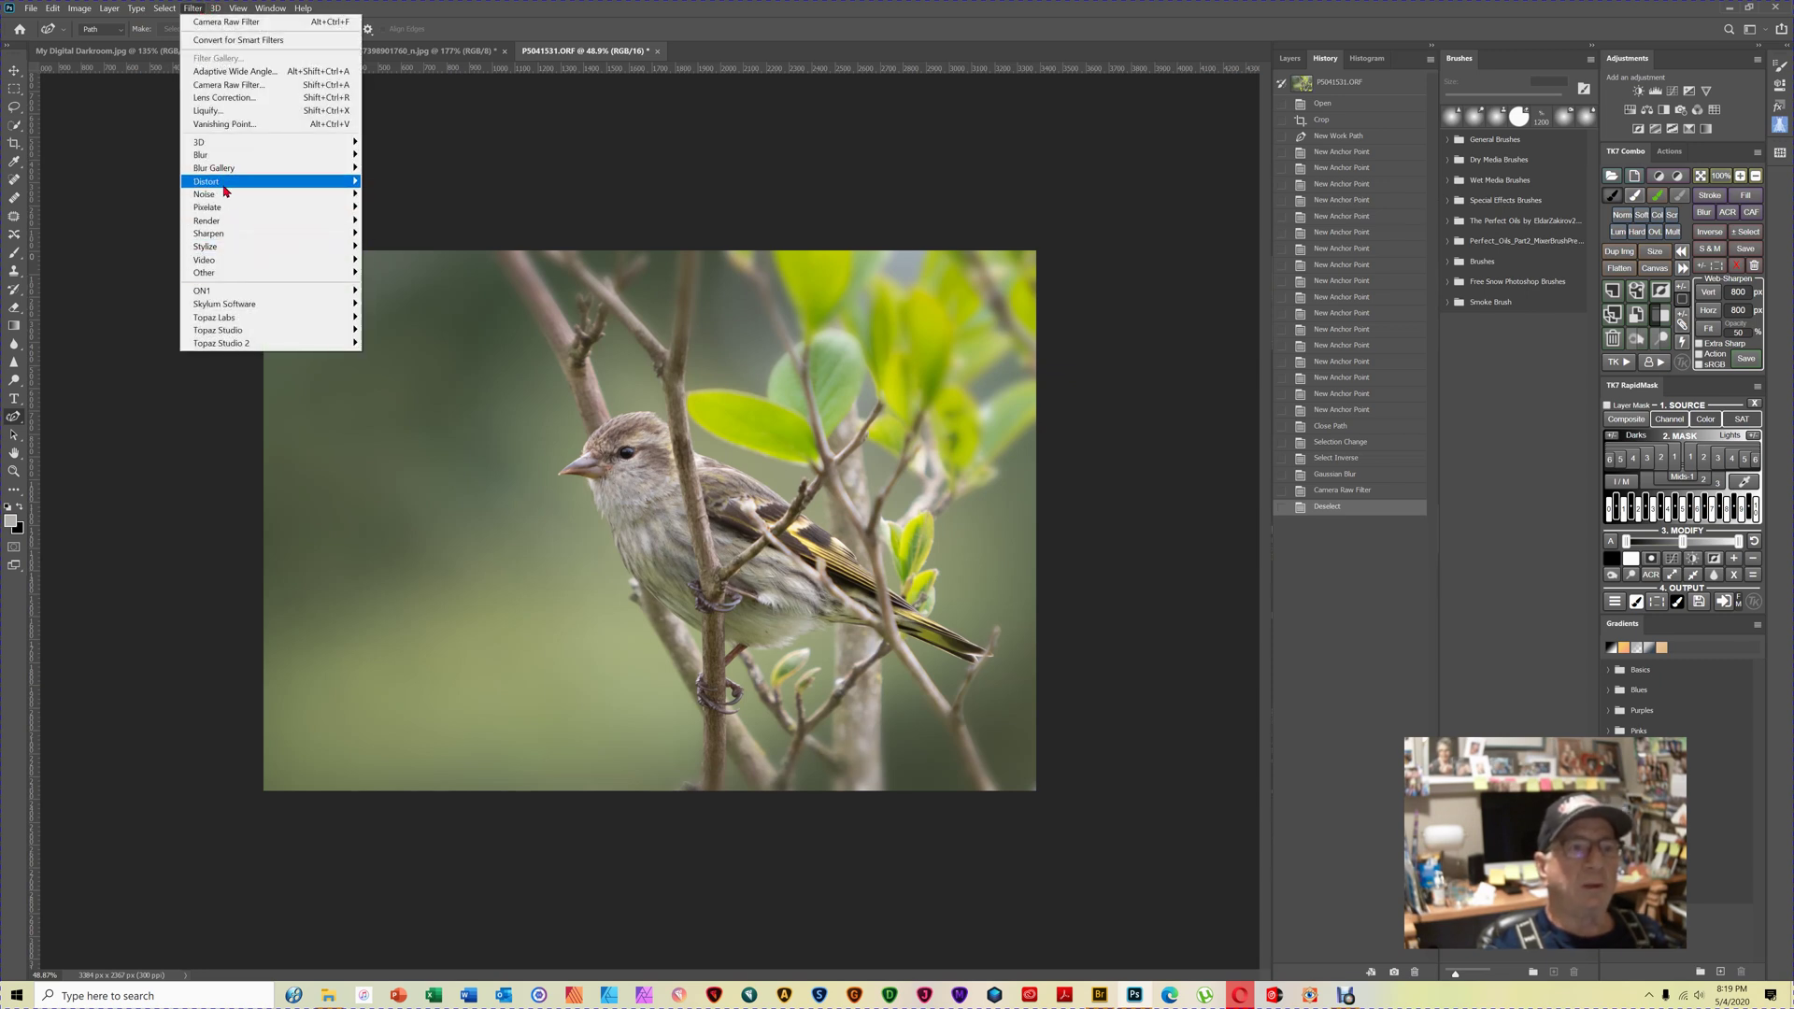
mouse_move(244, 348)
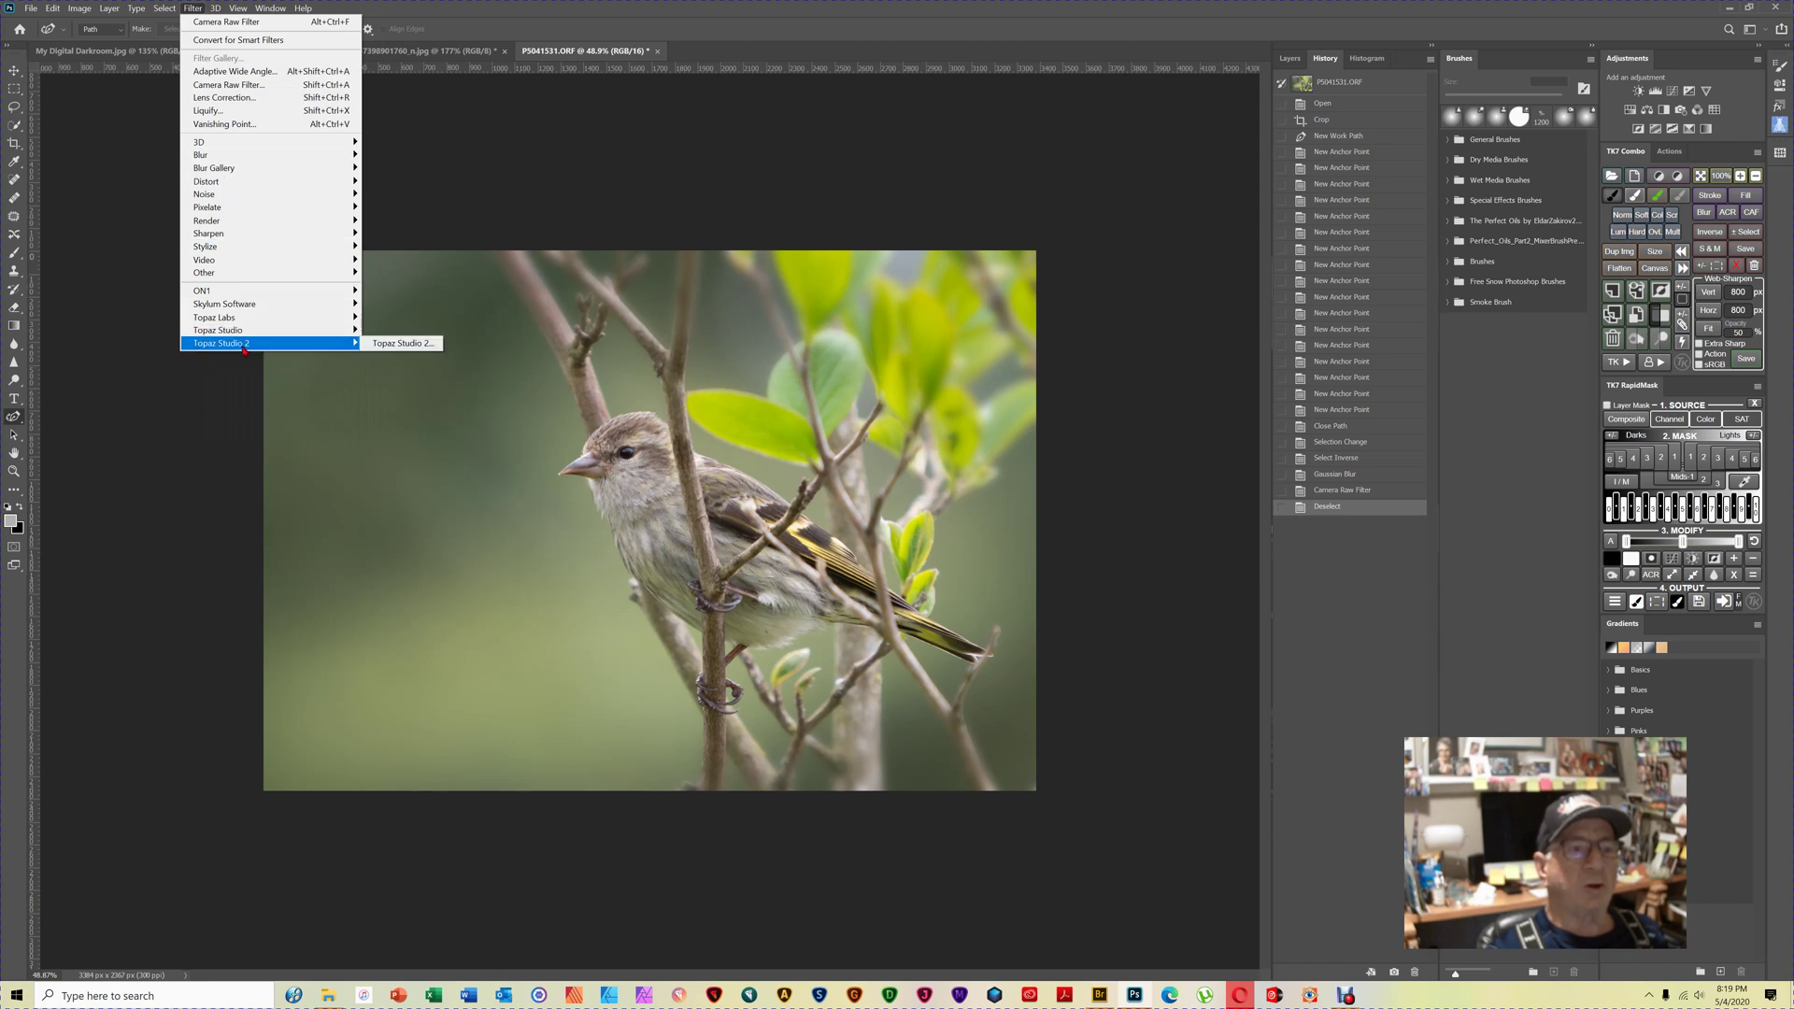
left_click(391, 344)
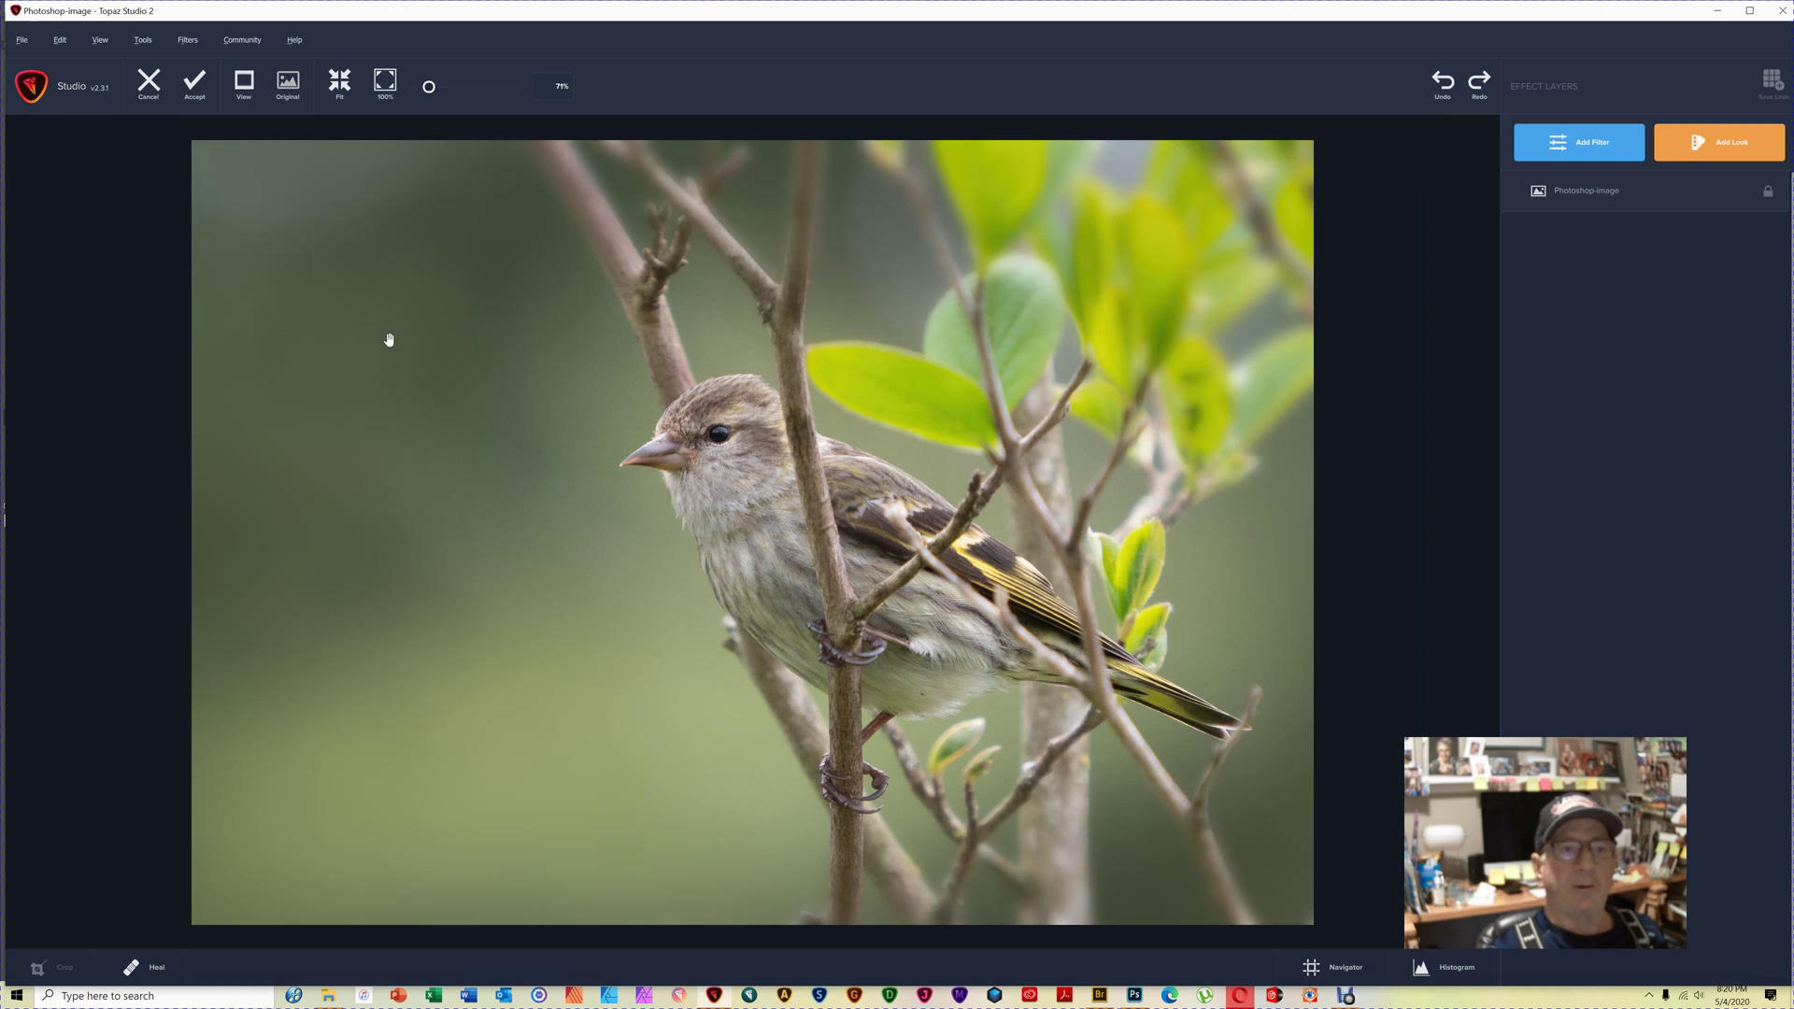
left_click(1593, 147)
mouse_move(1560, 287)
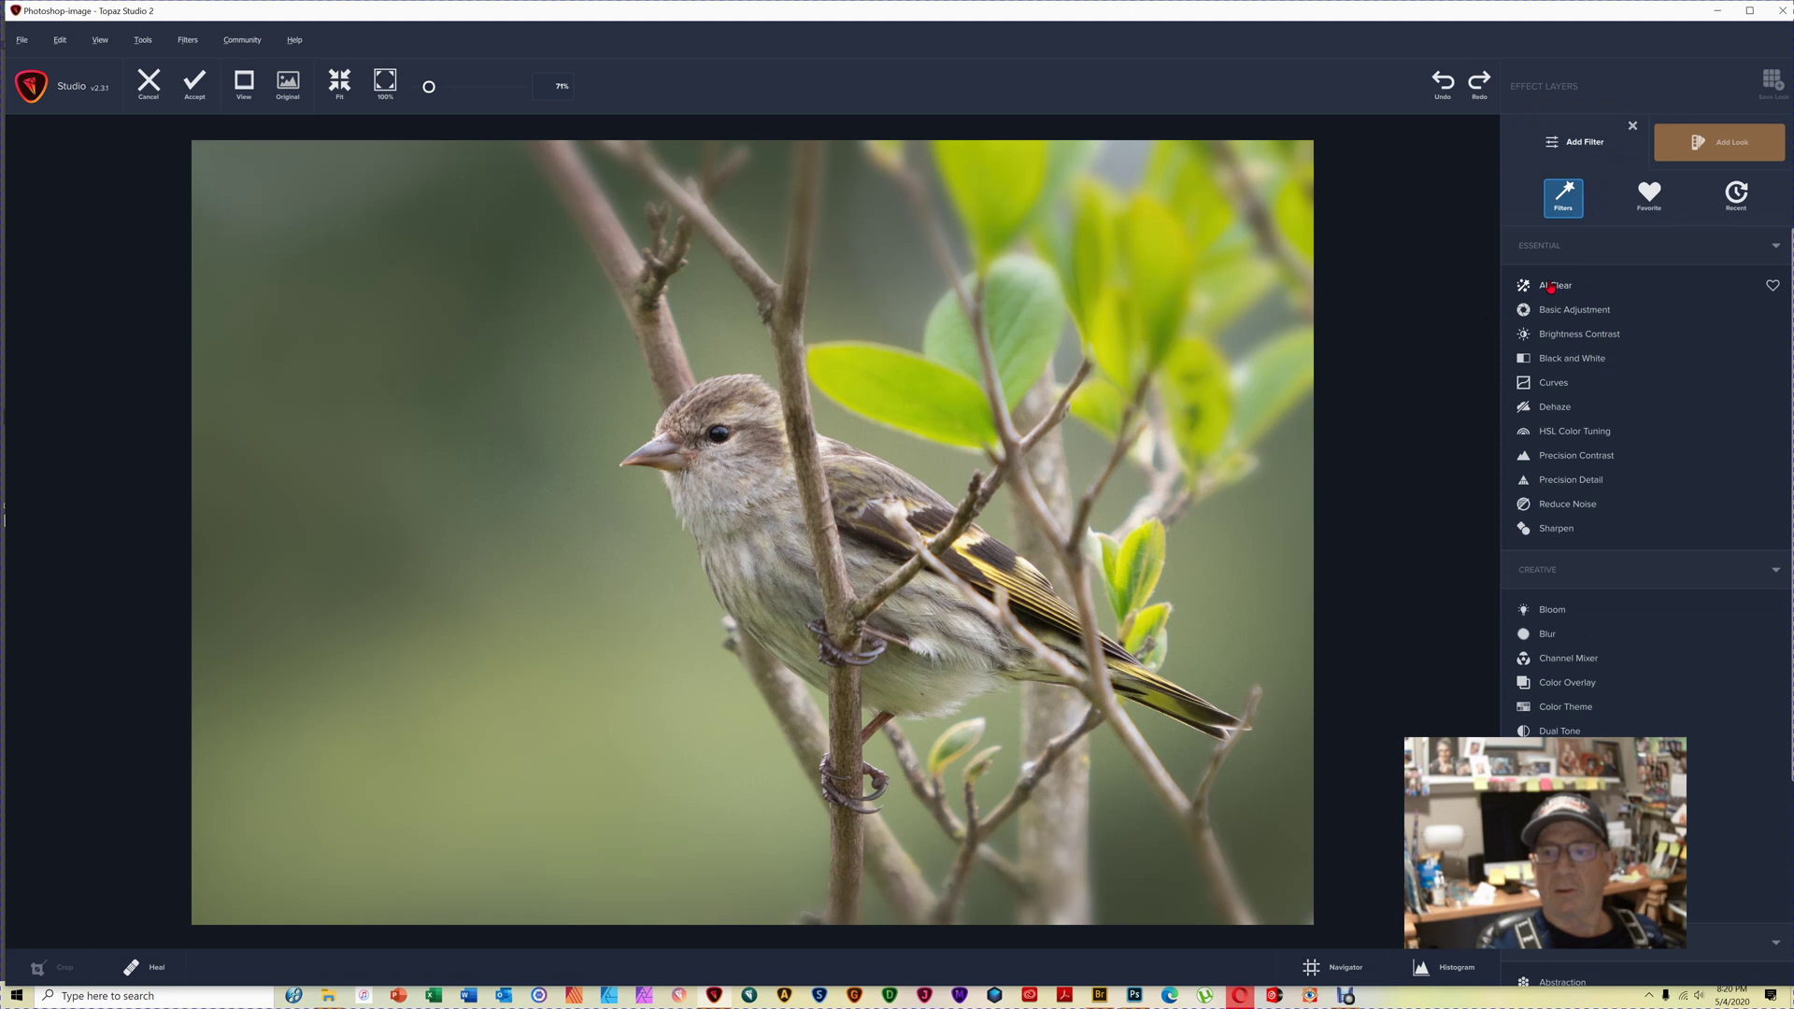
left_click(1550, 287)
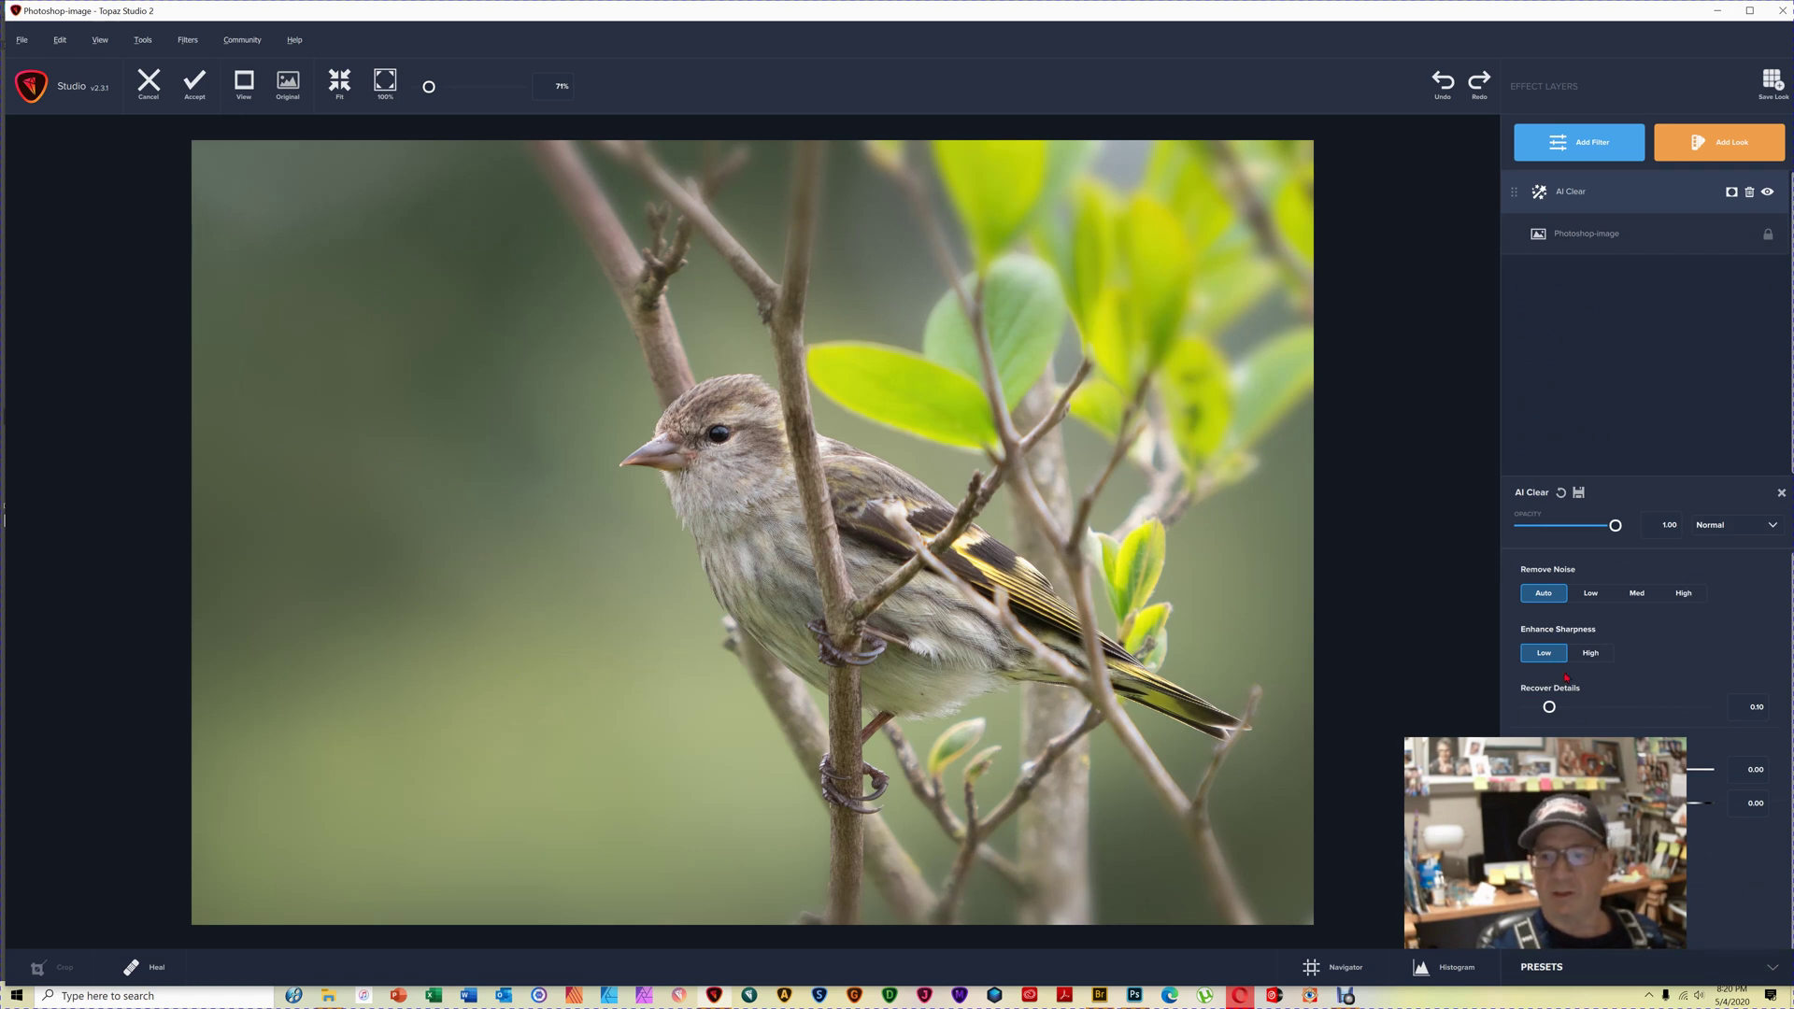
Set AI Clear's Remove Noise and Enhance Sharpness to High and accept the result back into Photoshop.
left_click(1682, 594)
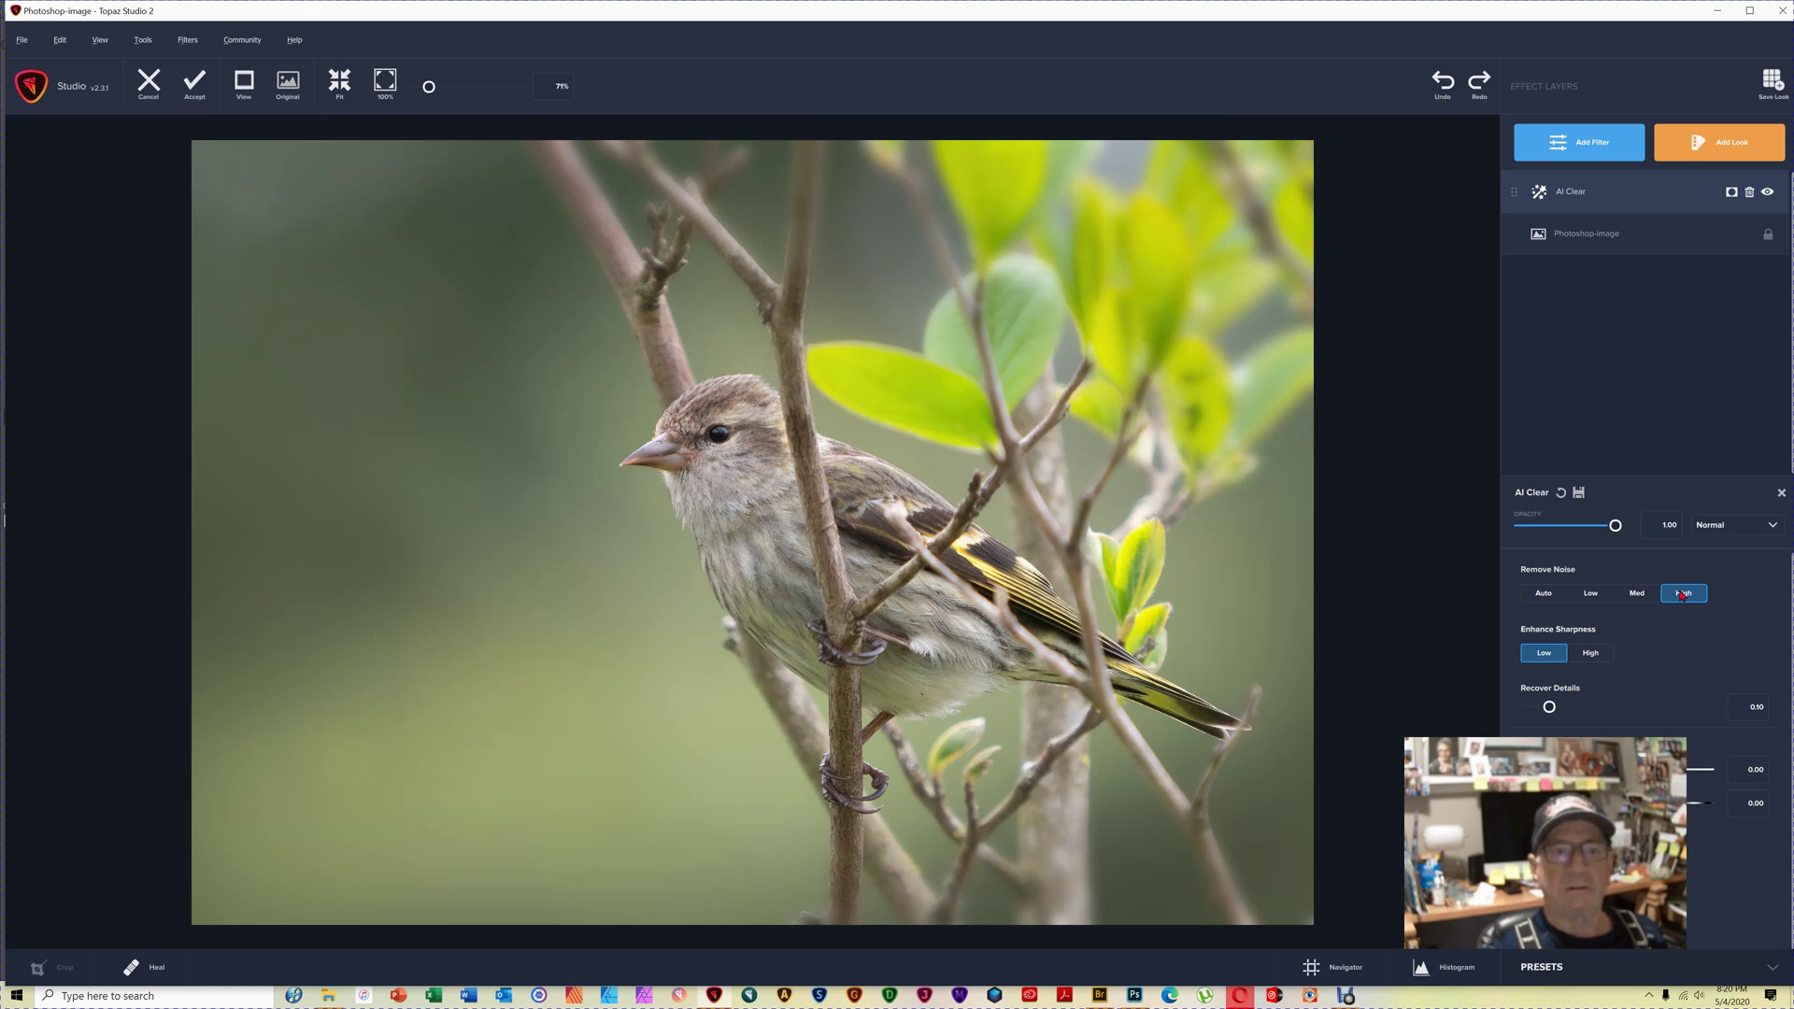
left_click(1588, 654)
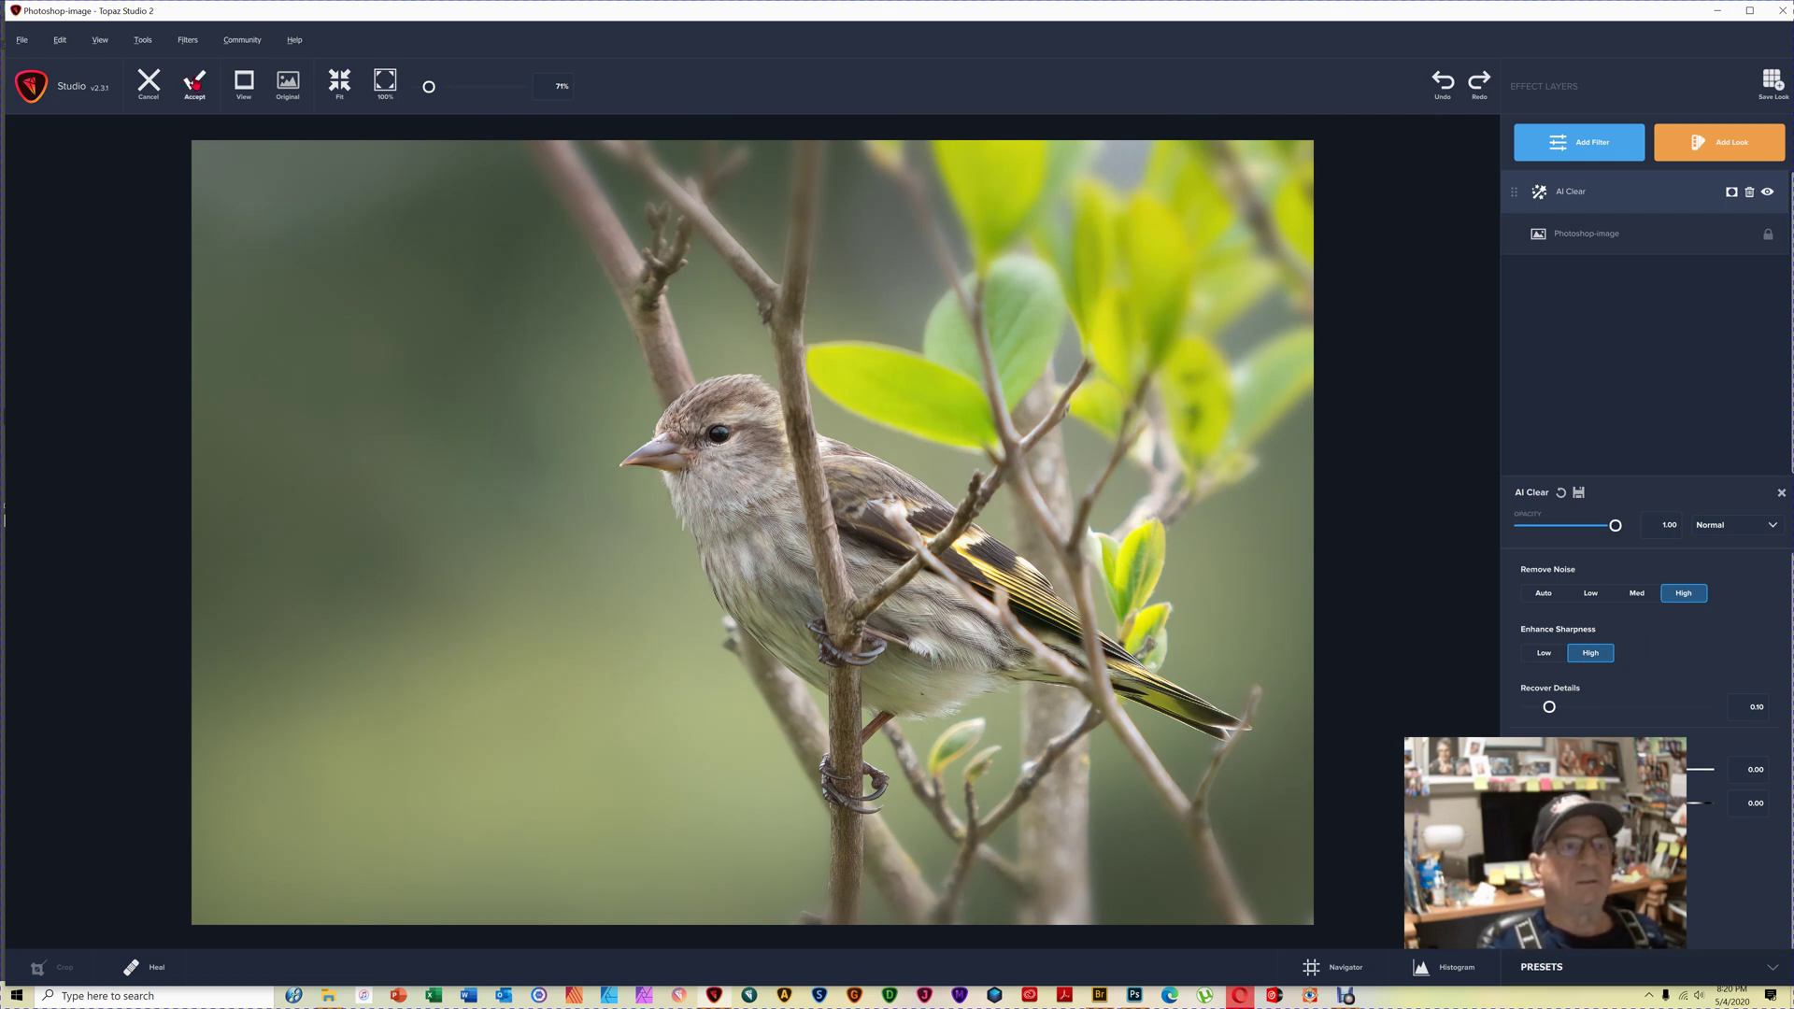
left_click(194, 85)
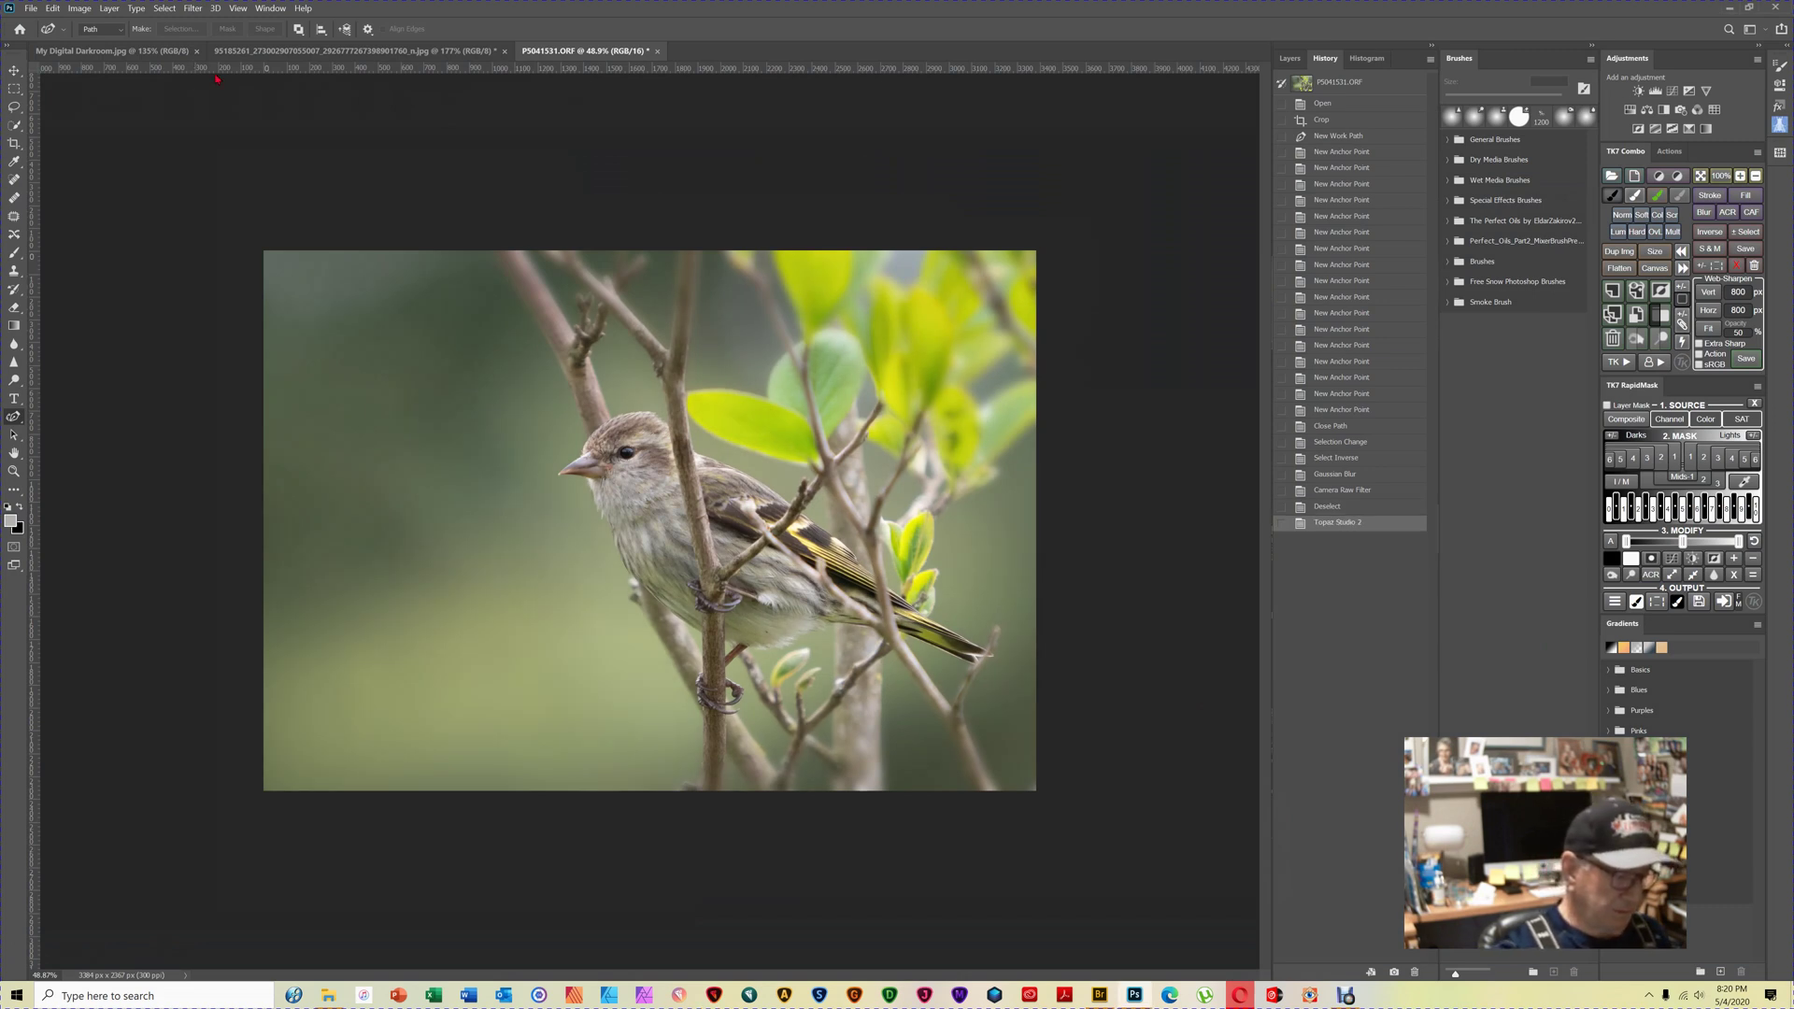
key("ctrl+BackSpace")
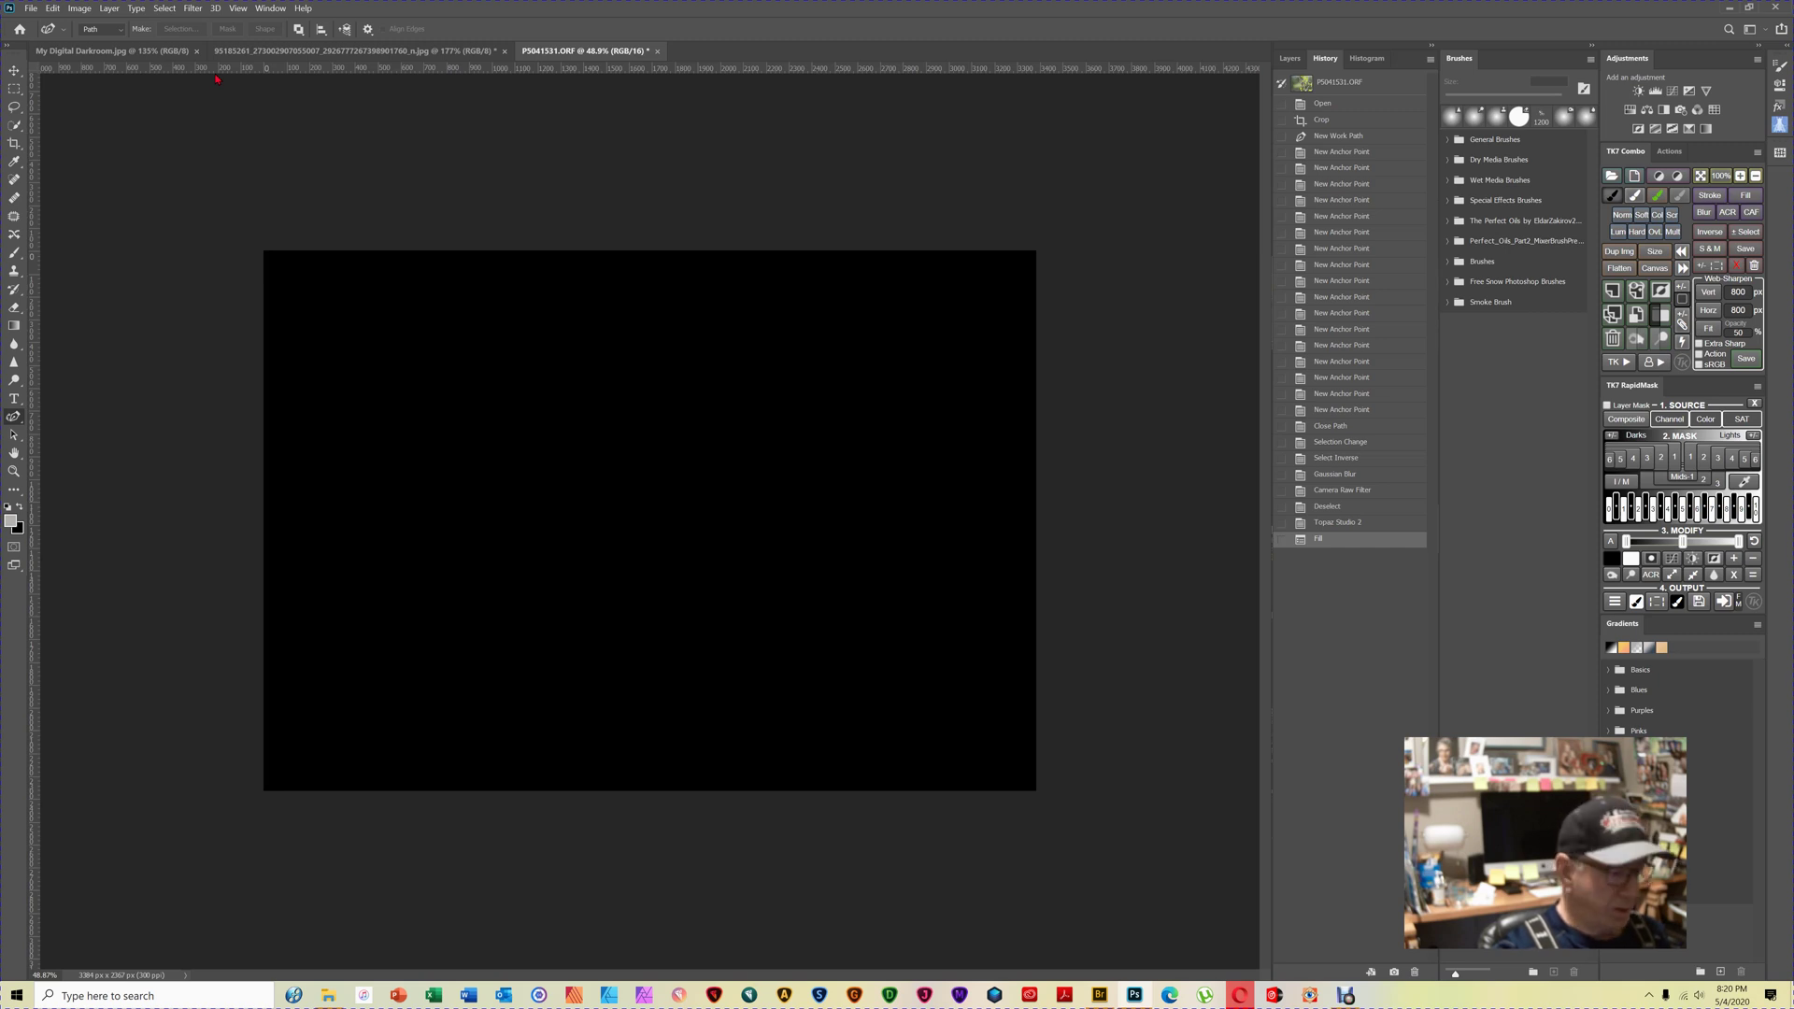
key("ctrl+z")
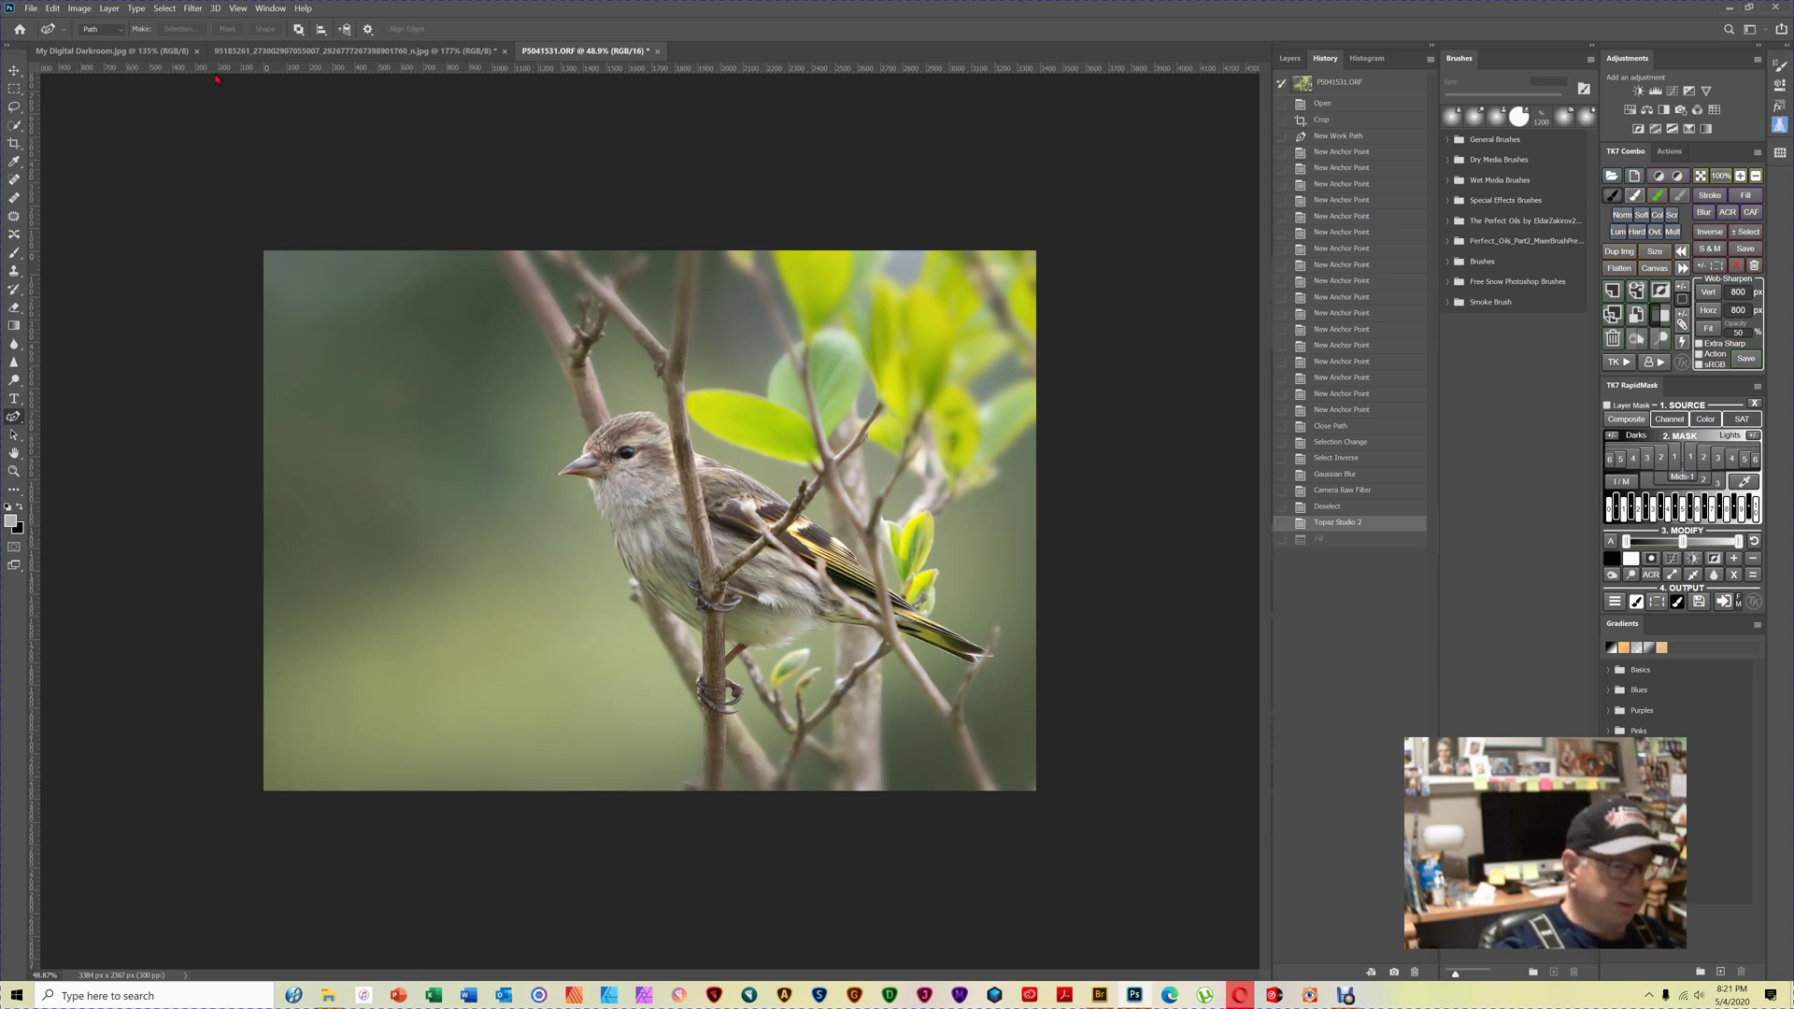
Sharpen the bird's beak and the side of its head behind the eye with the Sharpen tool at 50% strength.
key("ctrl+0")
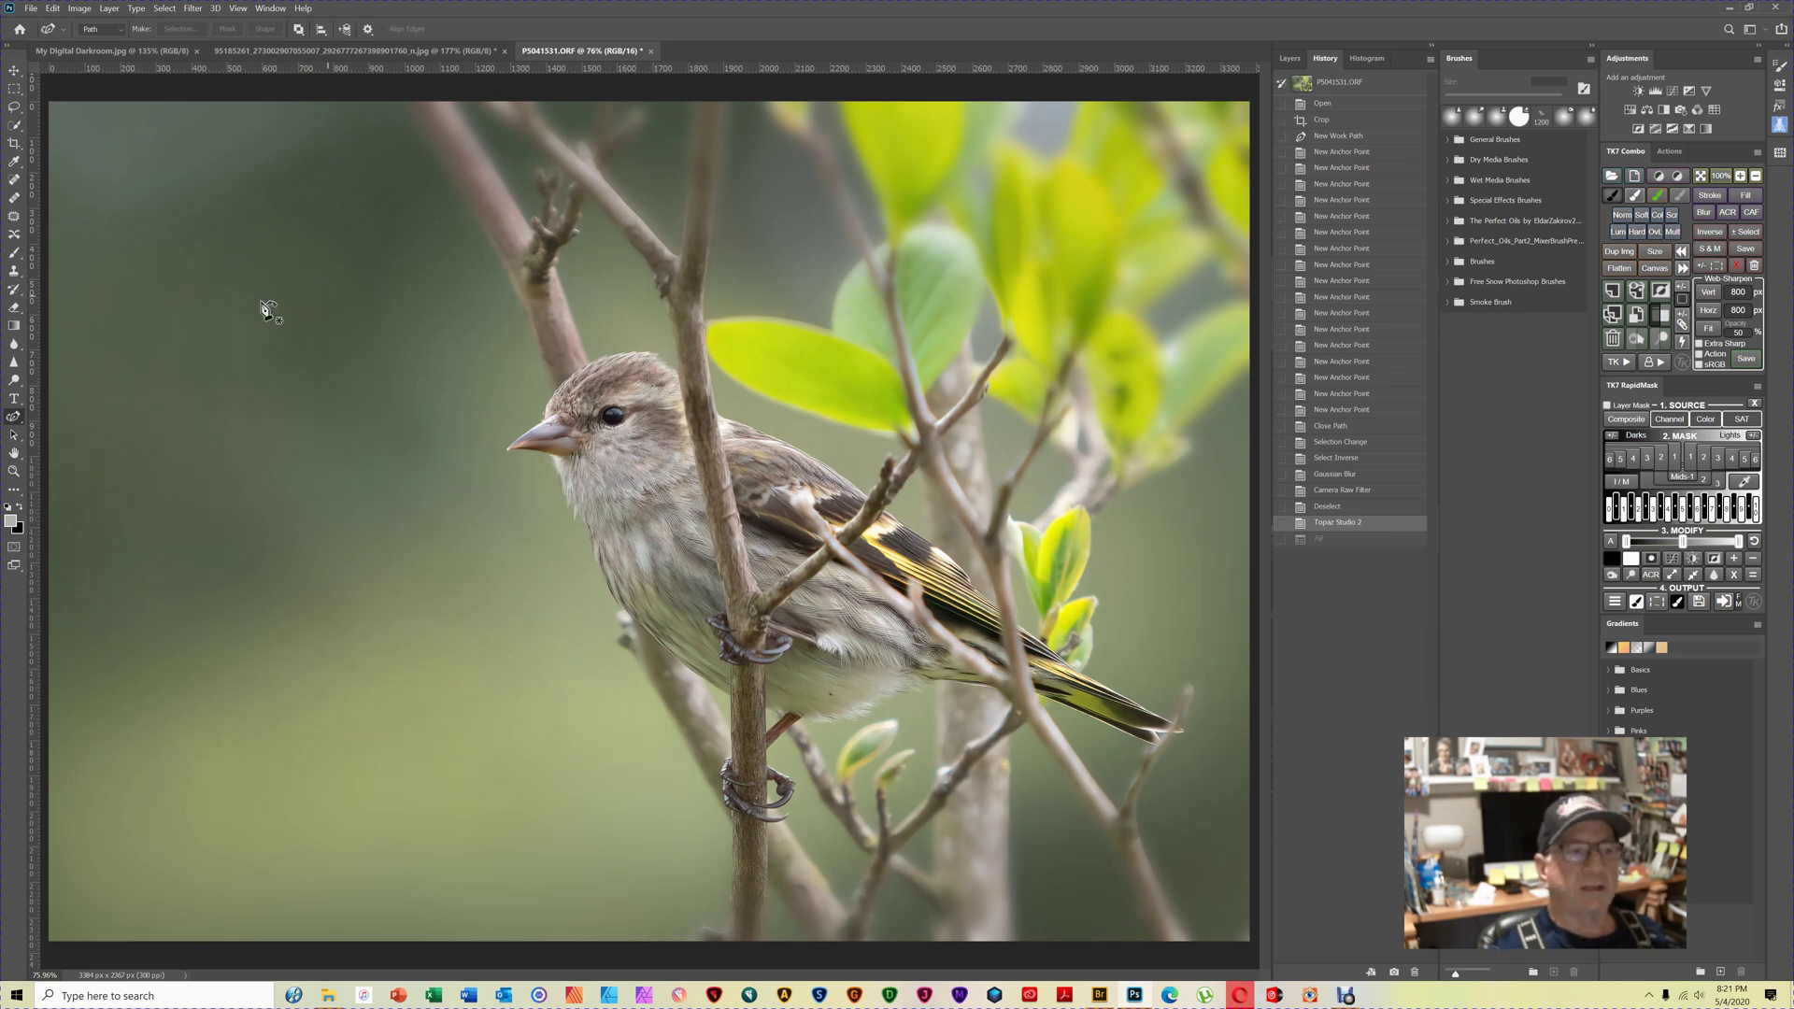
left_click(14, 363)
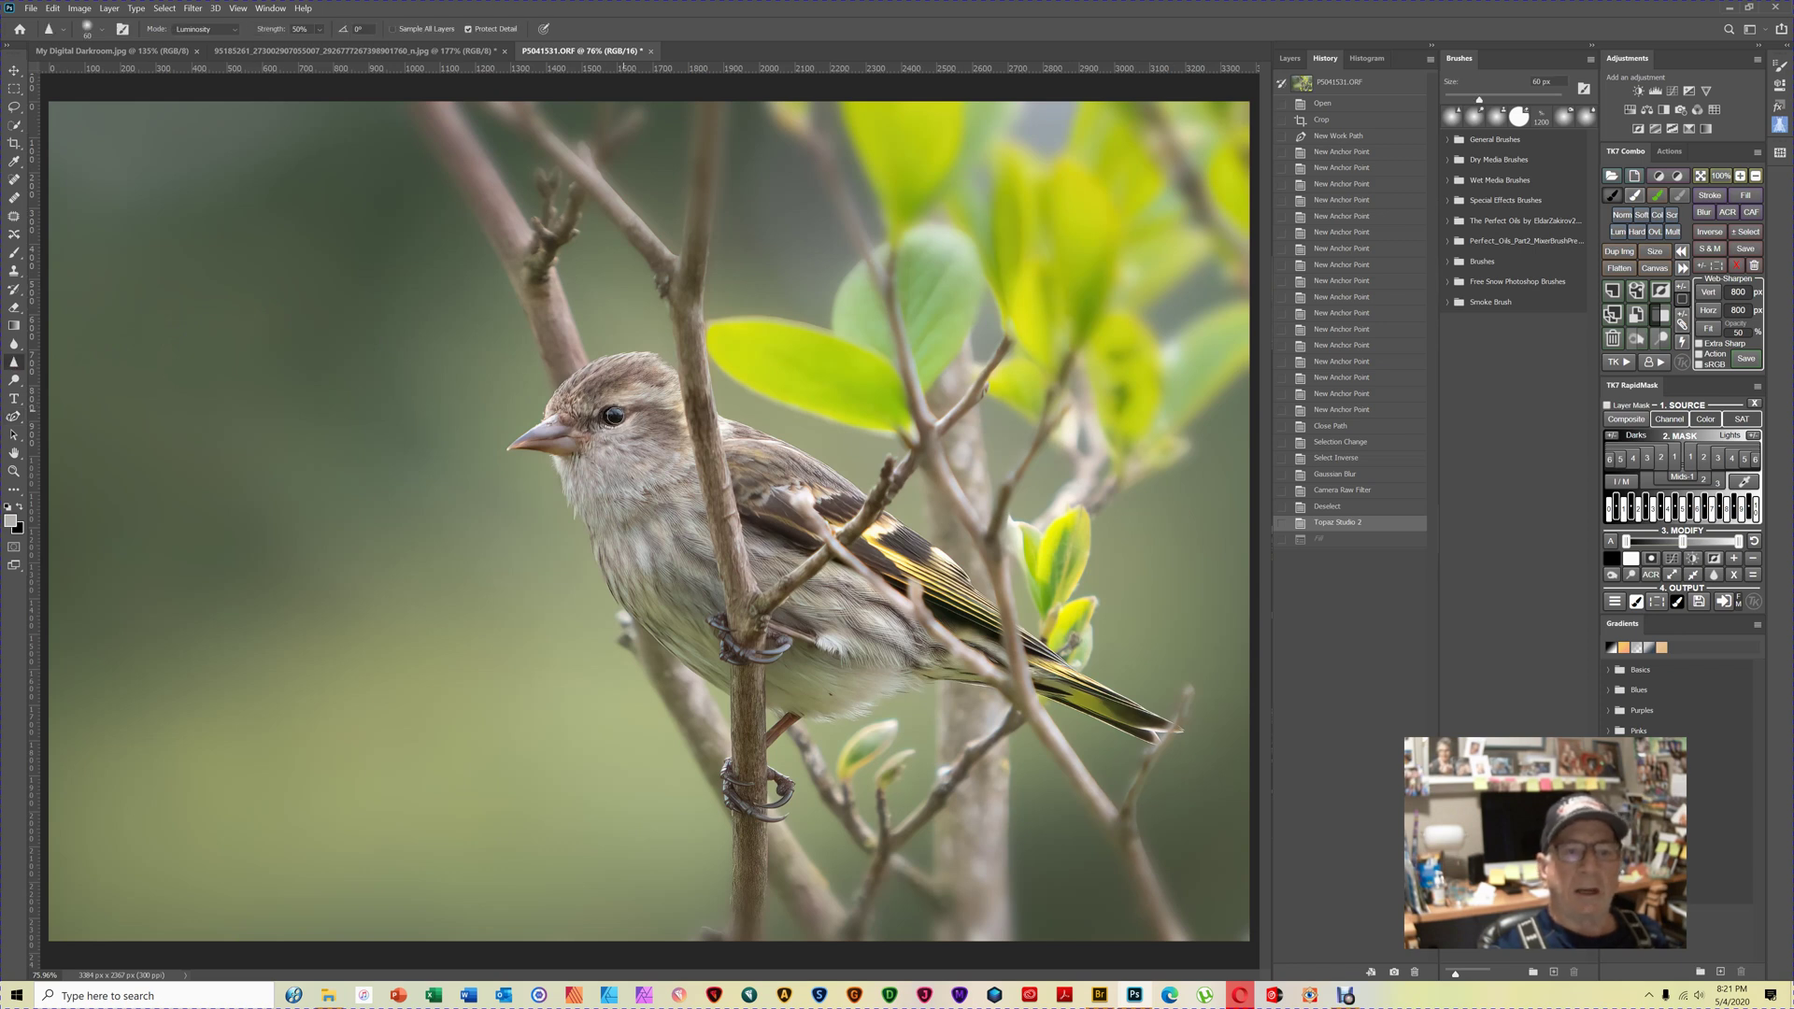
left_click_drag(567, 447, 513, 452)
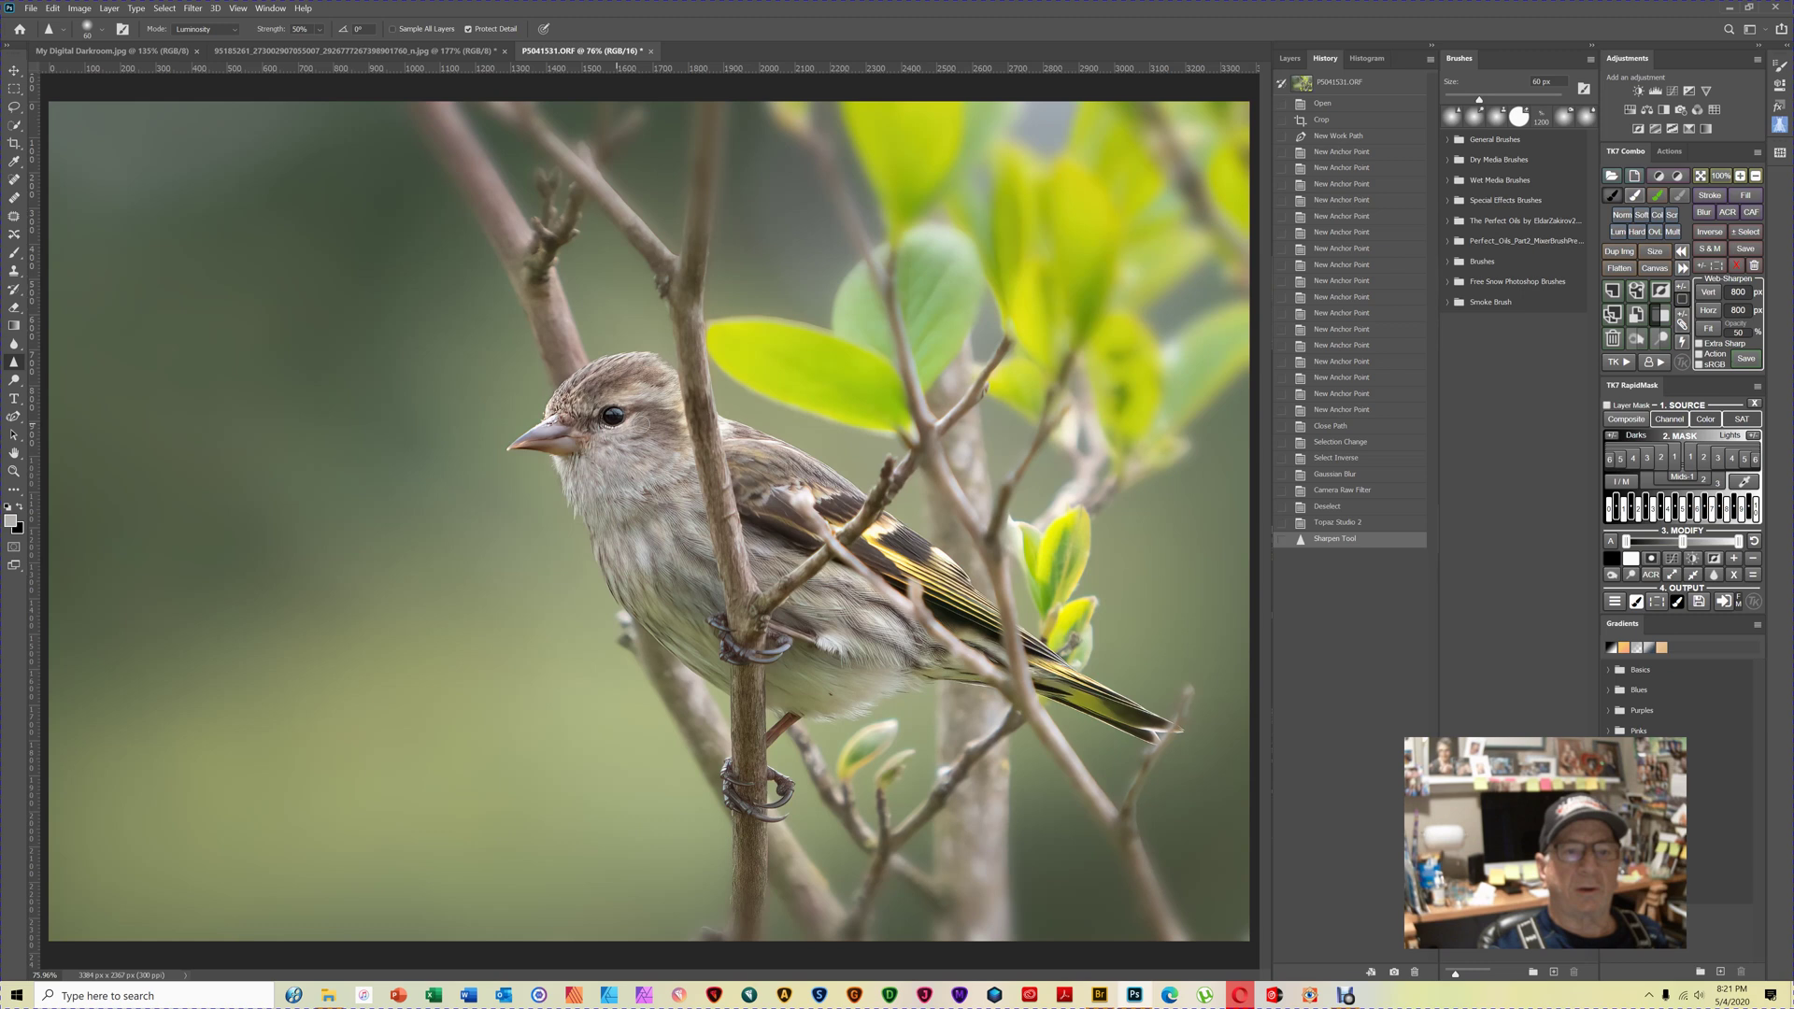
left_click_drag(641, 424, 674, 474)
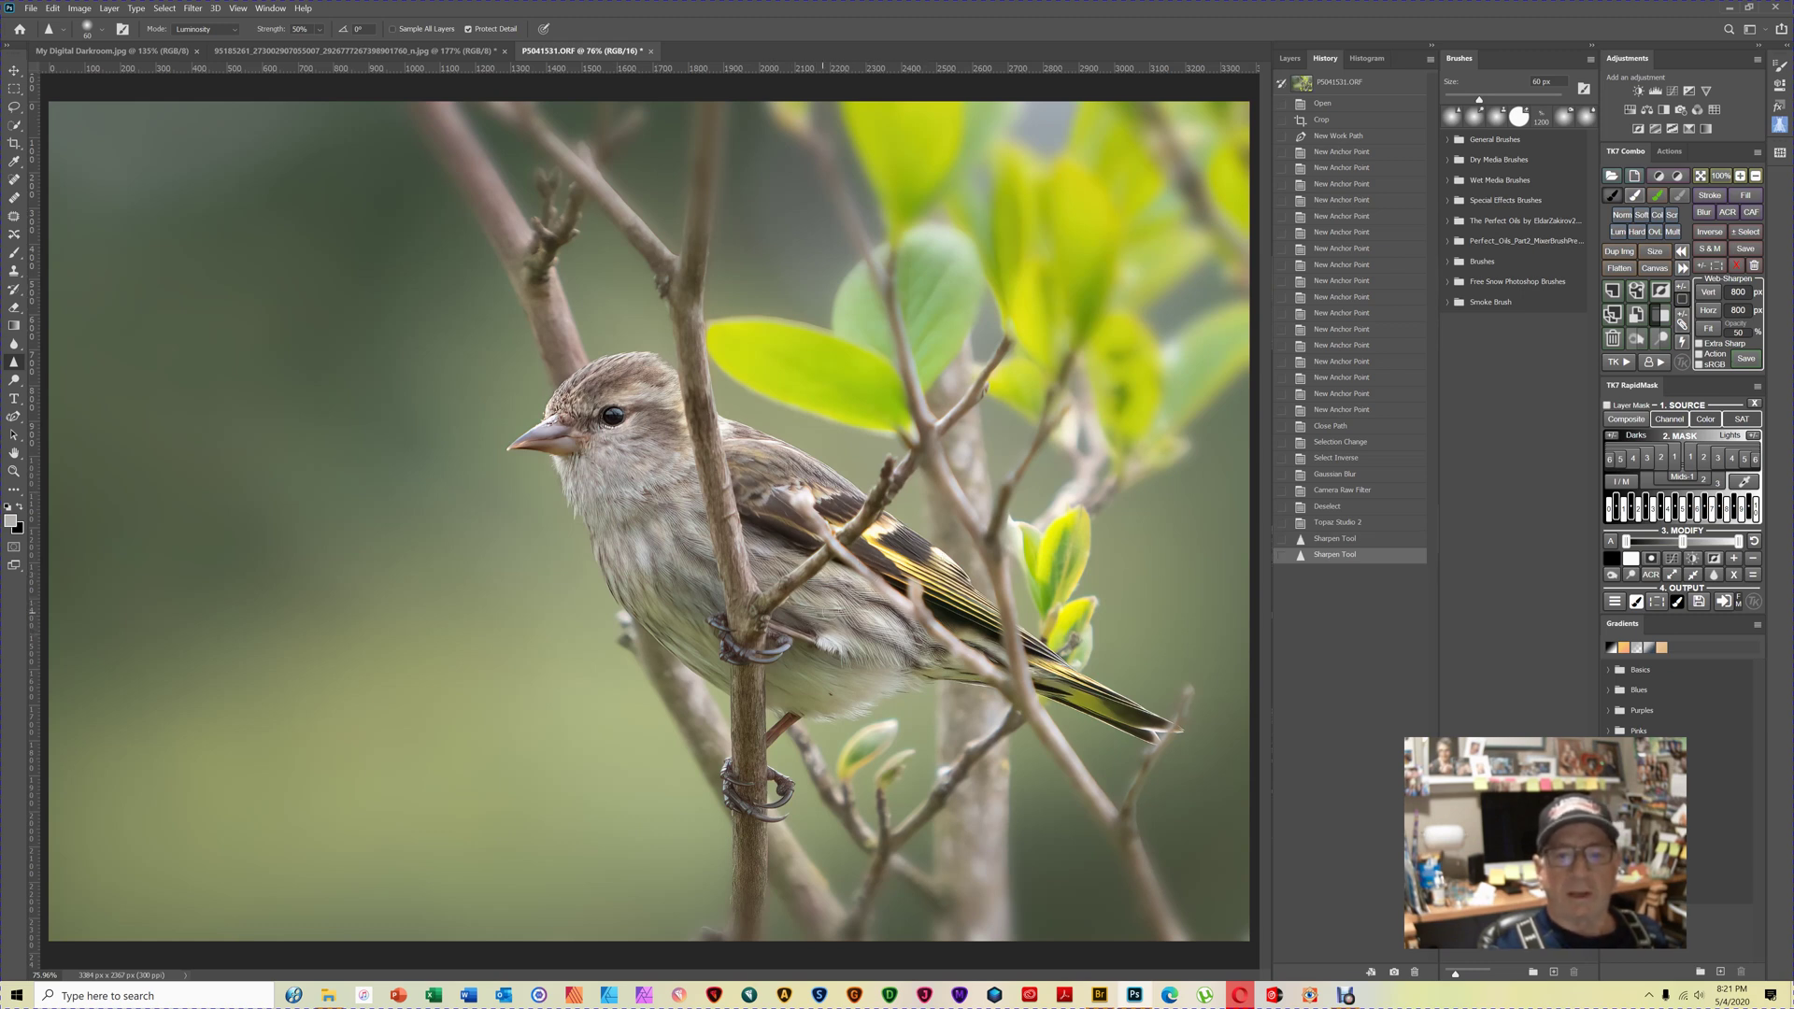
Sharpen the feathers on the bird's flank, lower belly, breast and crown with the Sharpen tool at 50% strength.
left_click_drag(822, 626, 839, 643)
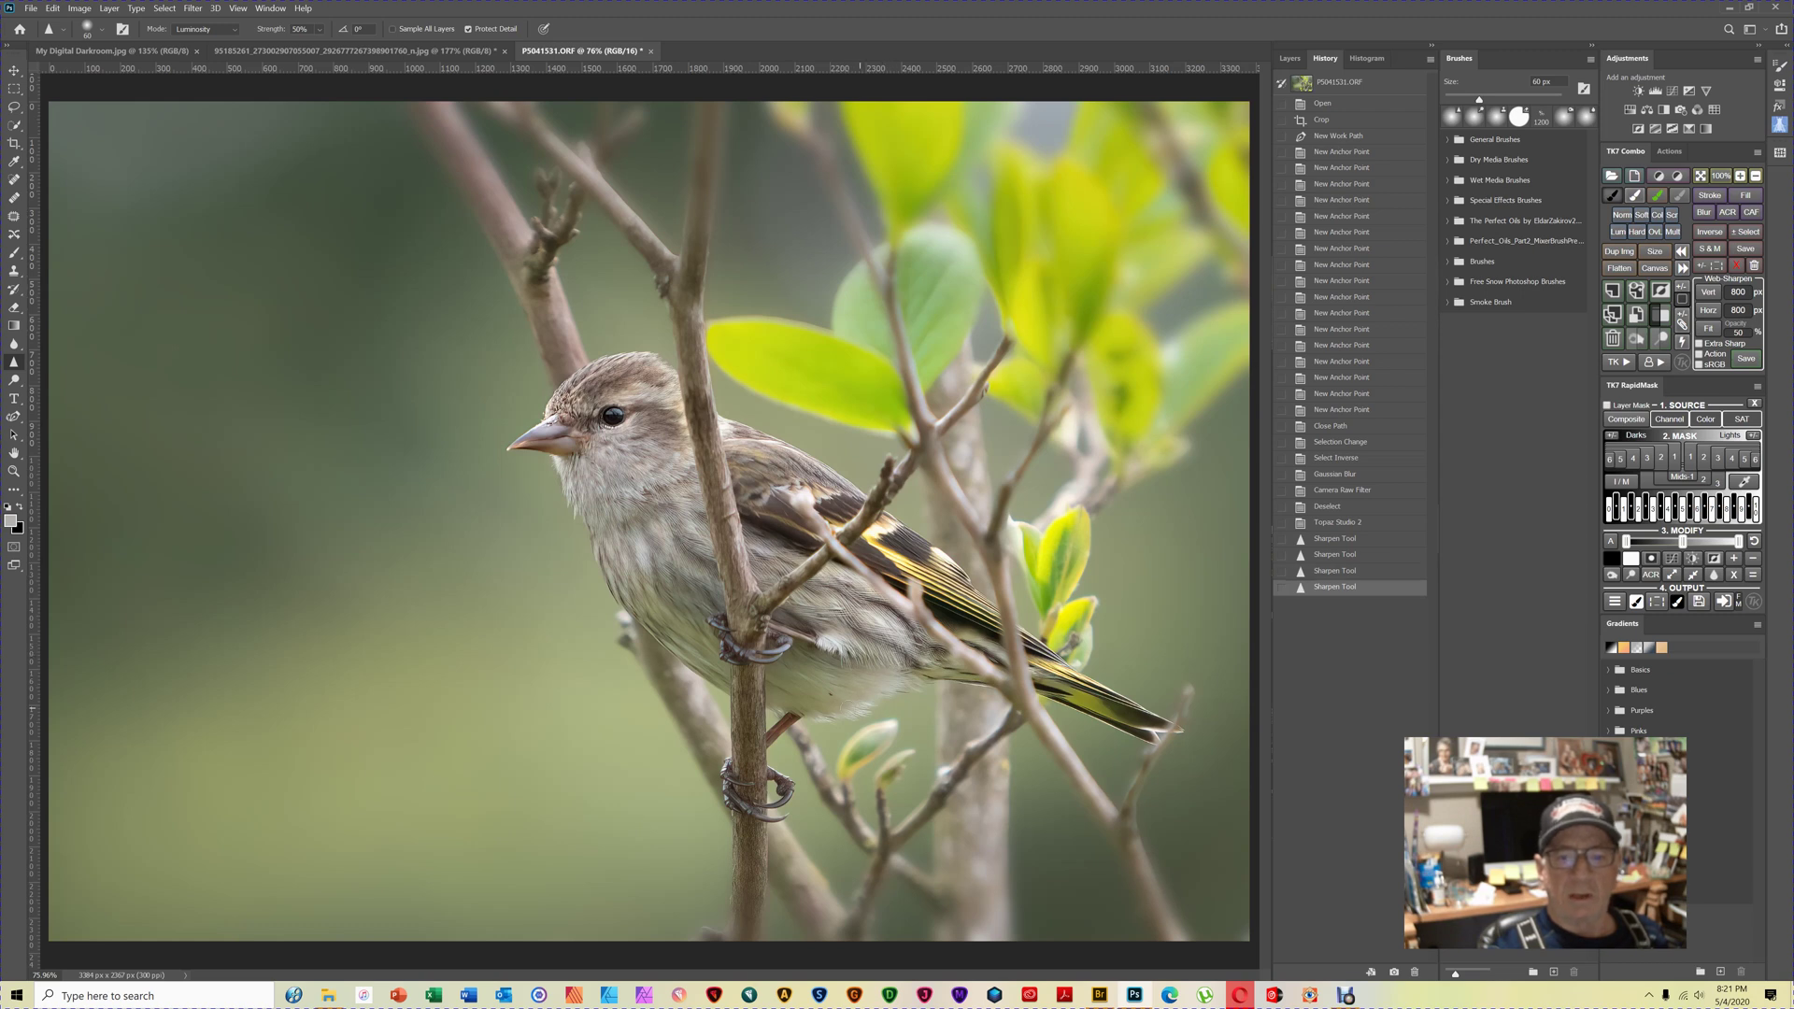
mouse_move(843, 716)
left_mouse_down()
mouse_move(889, 691)
mouse_move(874, 696)
left_mouse_up()
mouse_move(633, 605)
left_mouse_down()
mouse_move(618, 572)
mouse_move(634, 537)
left_mouse_up()
left_click_drag(647, 360, 662, 366)
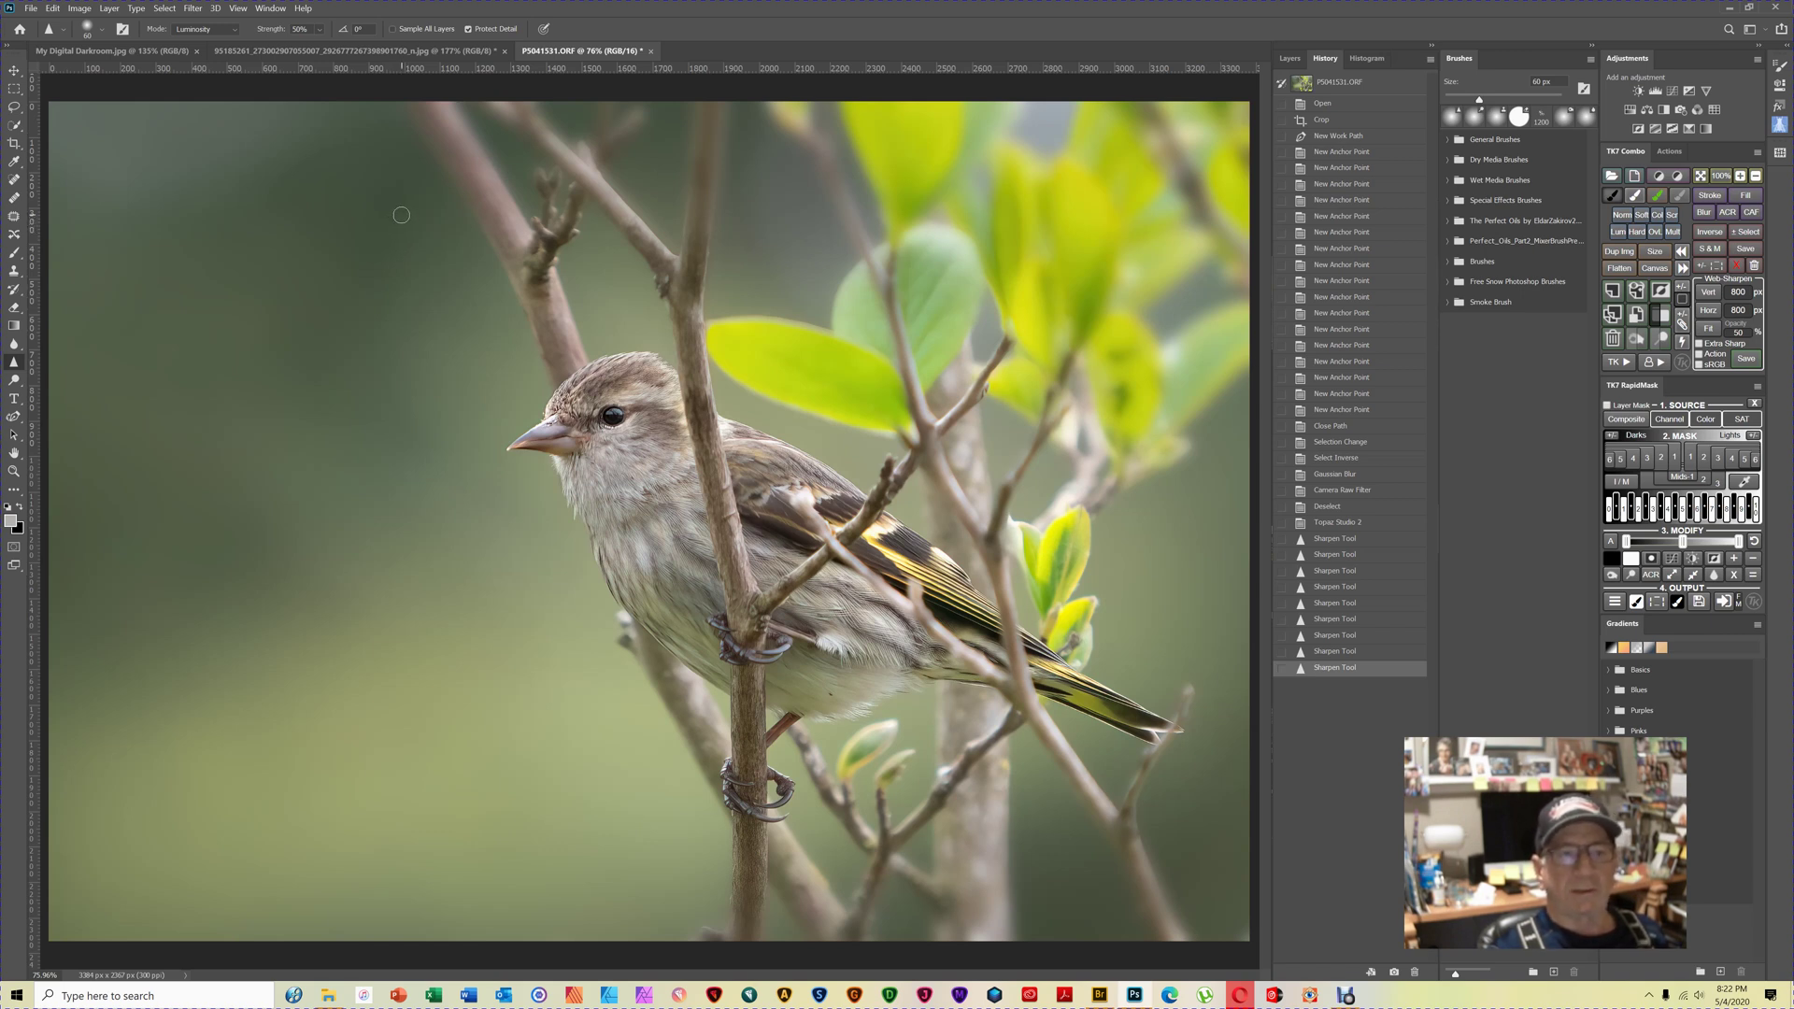
Save the retouched photo as the JPEG P5041531.jpg at Maximum quality 12 in Progressive format.
left_click(33, 9)
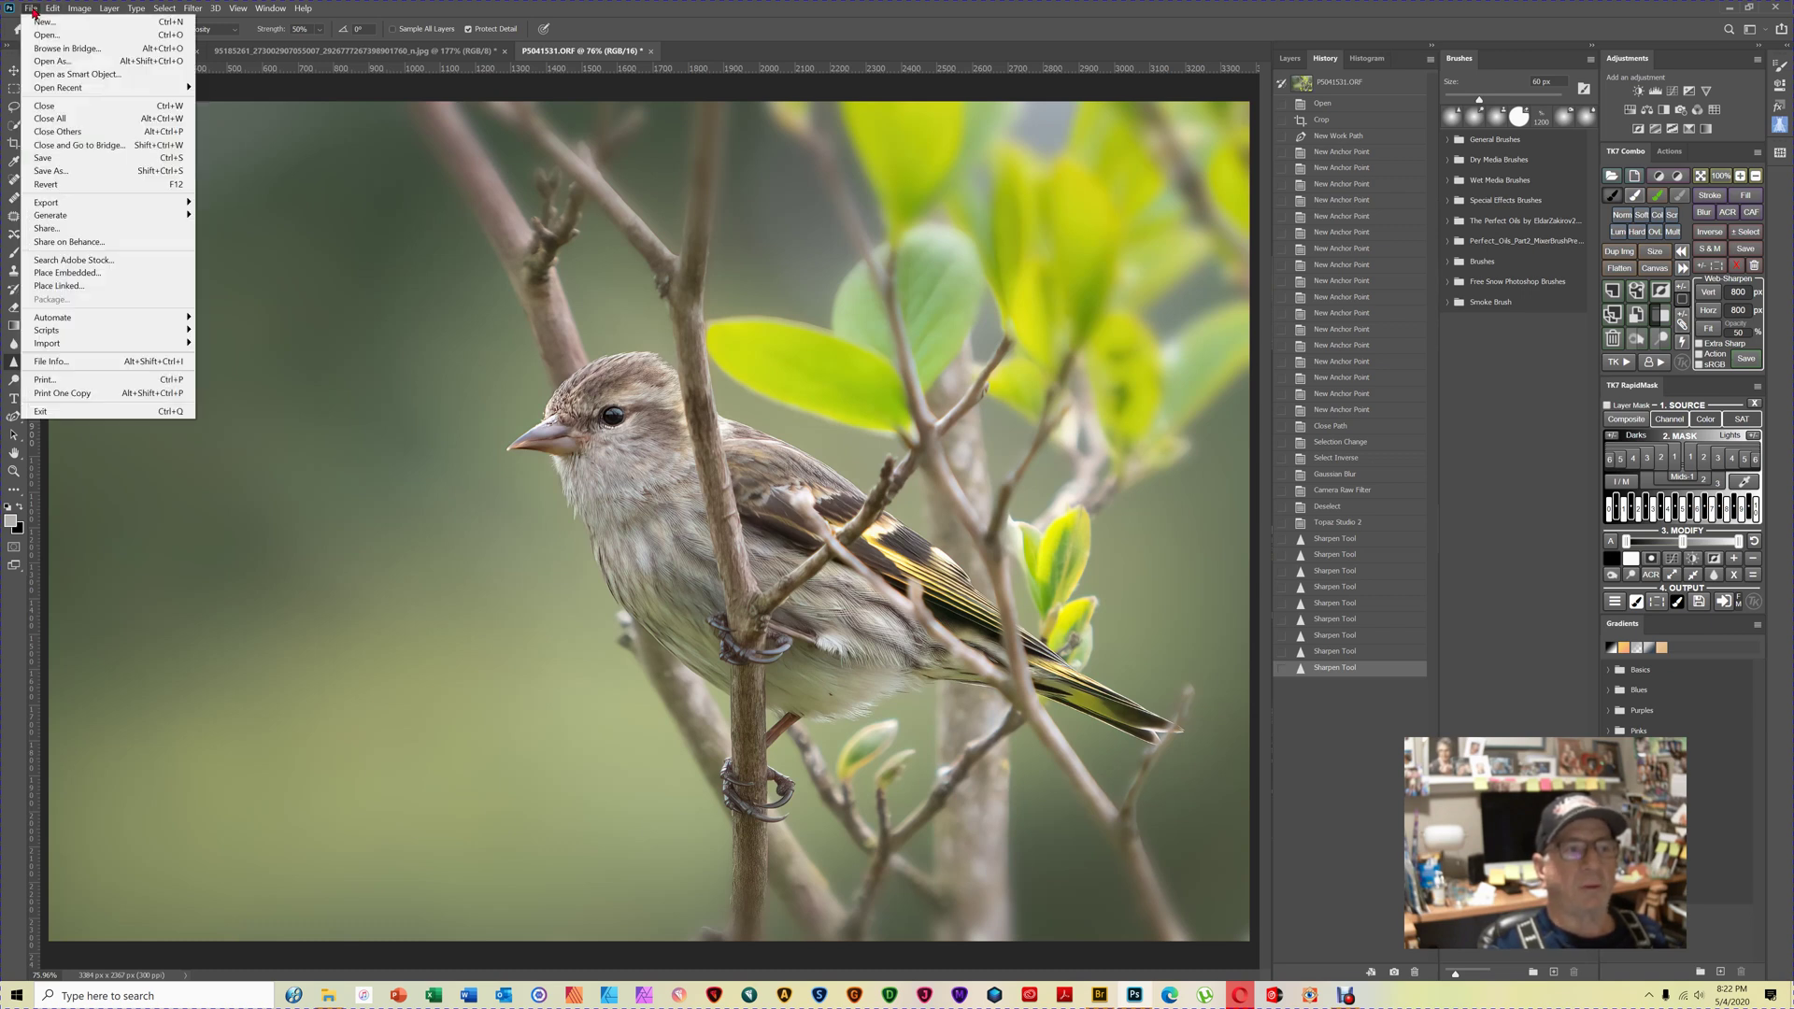
left_click(59, 173)
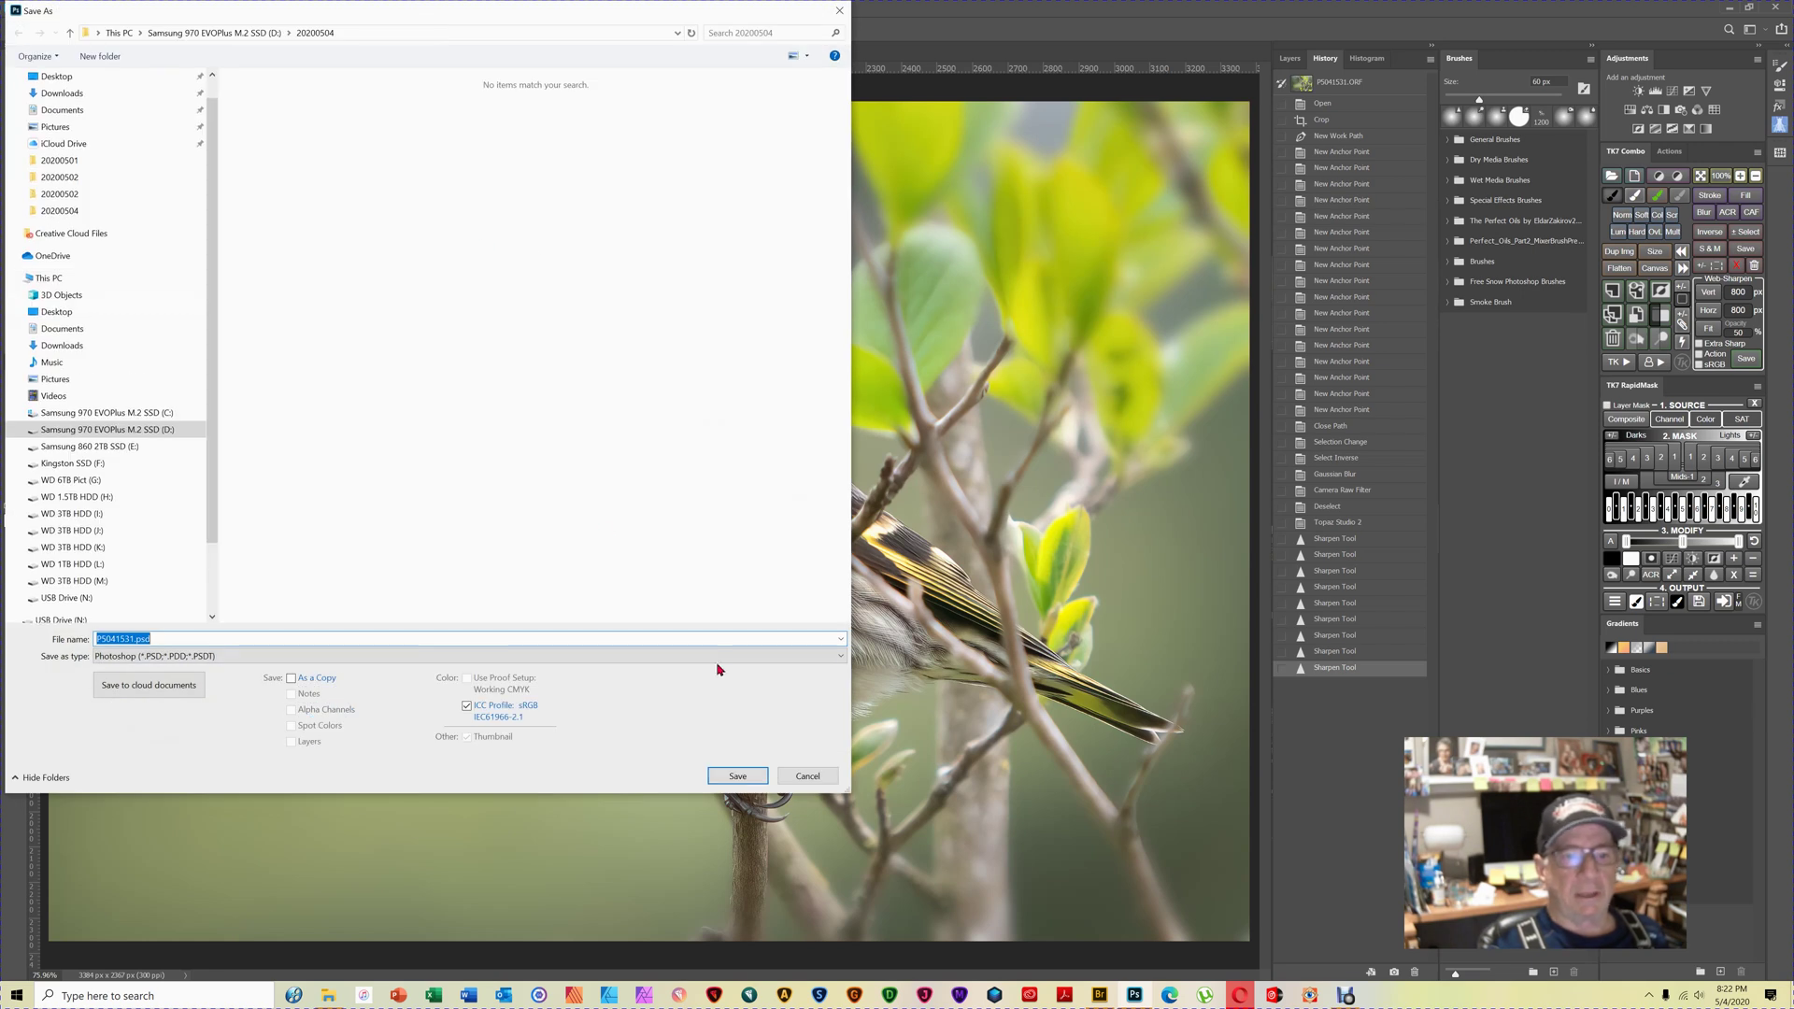
left_click(834, 656)
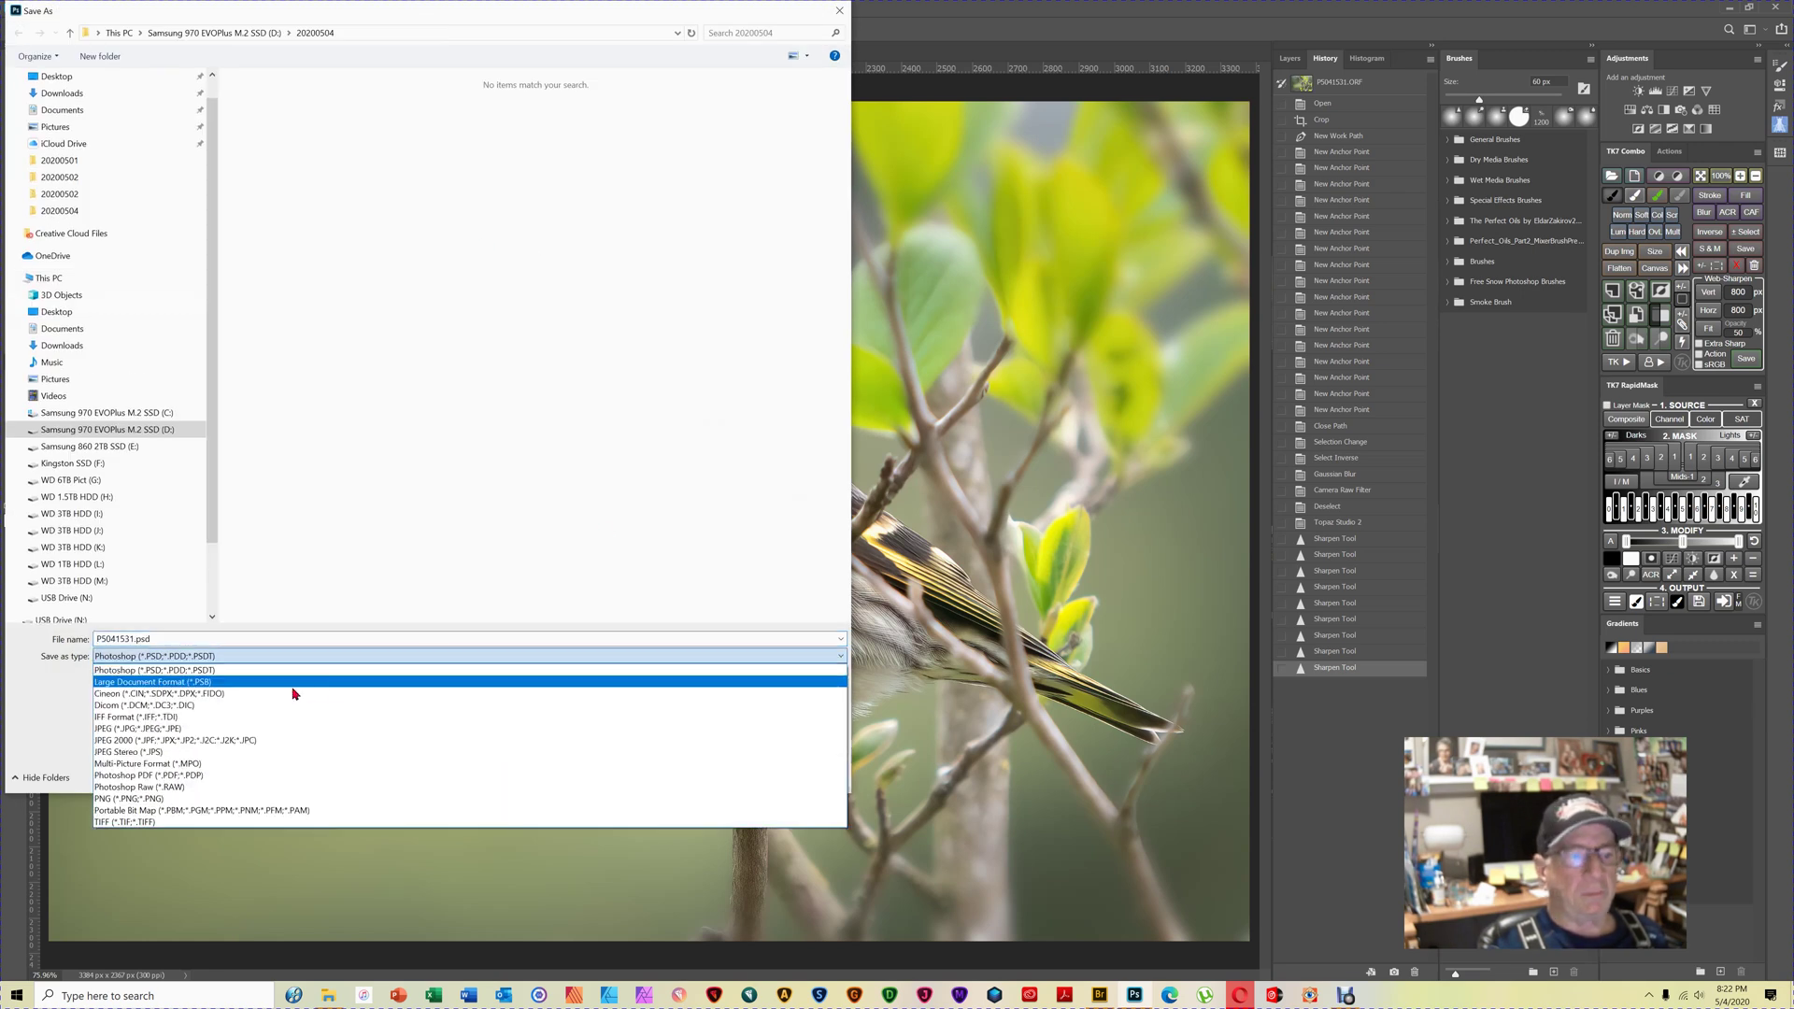
left_click(188, 730)
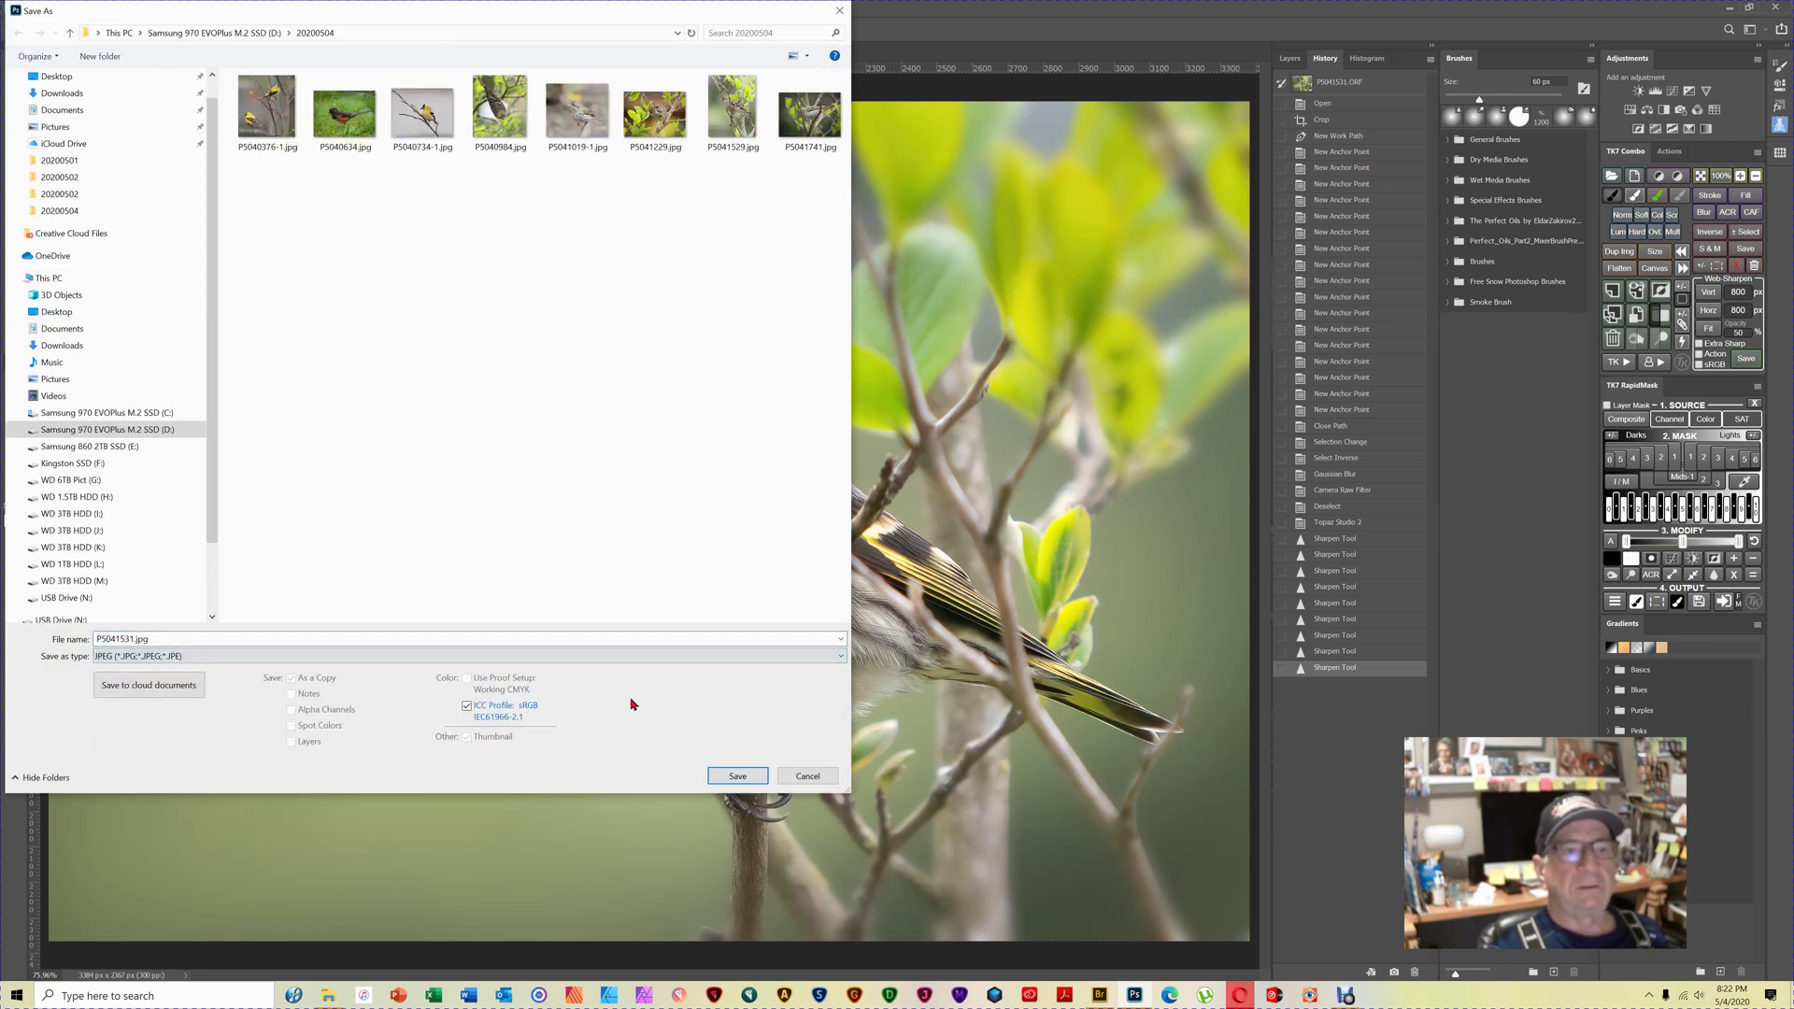
left_click(739, 777)
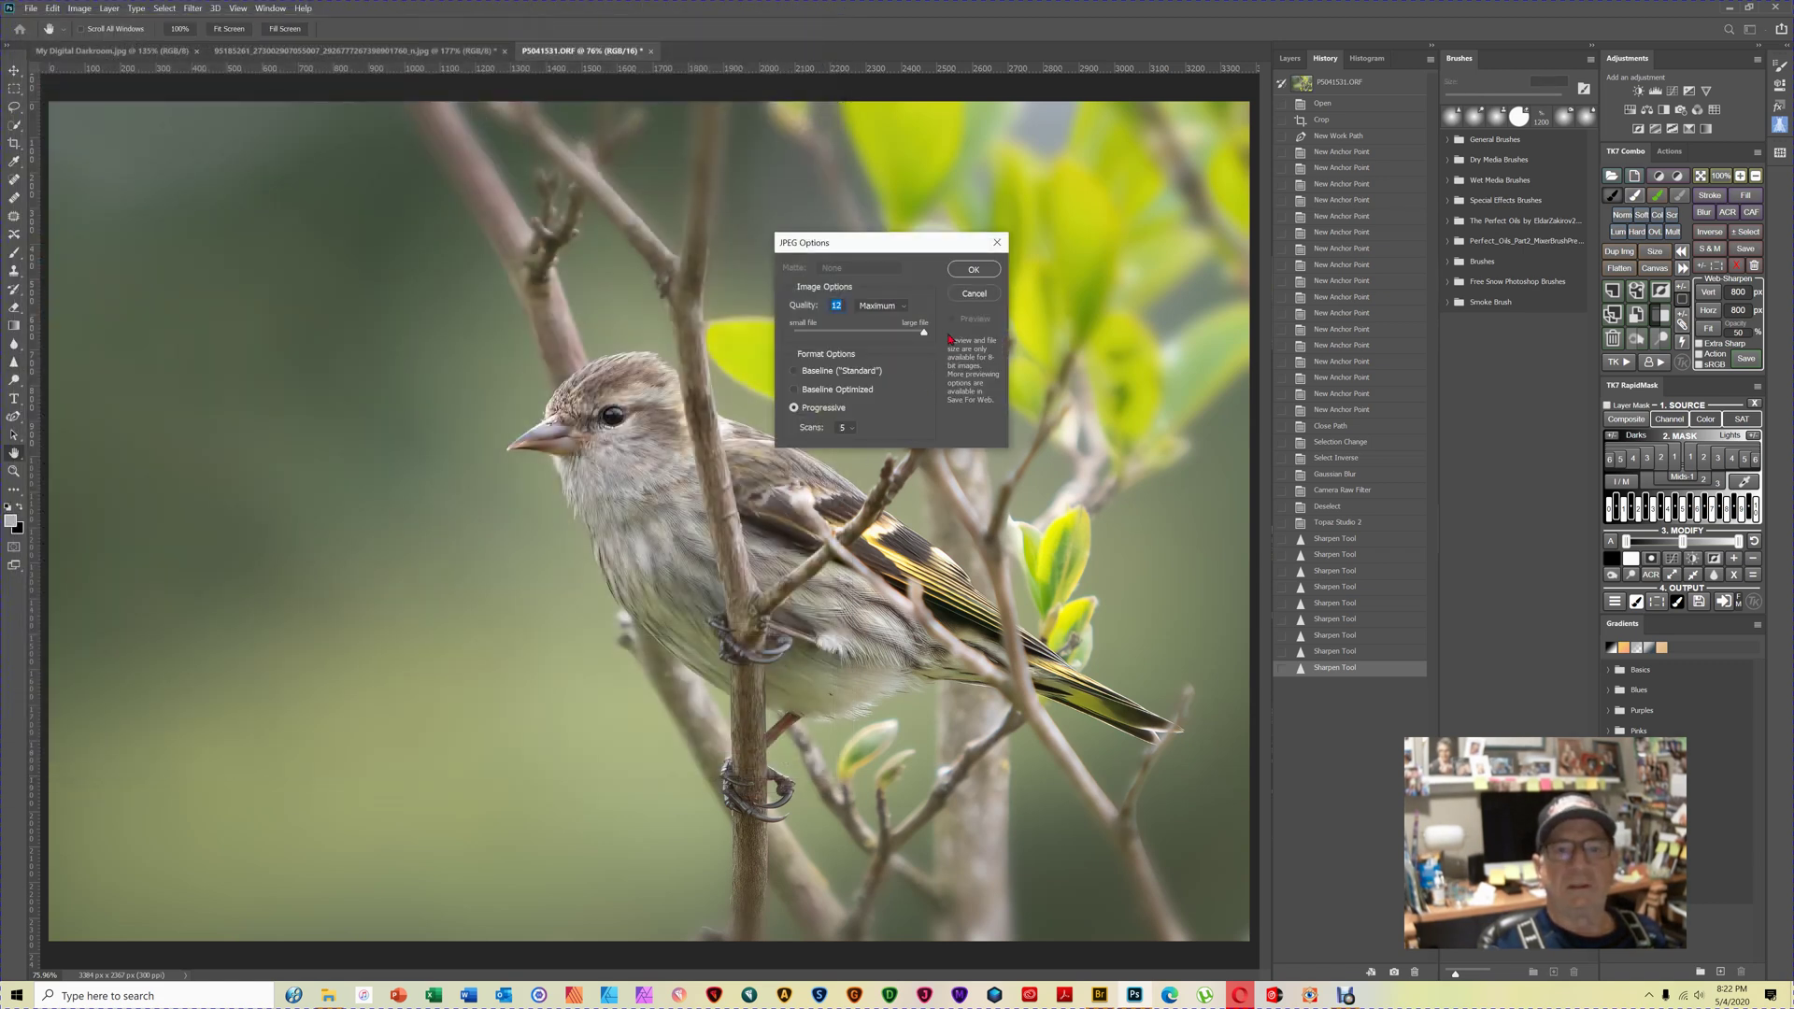
left_click(975, 272)
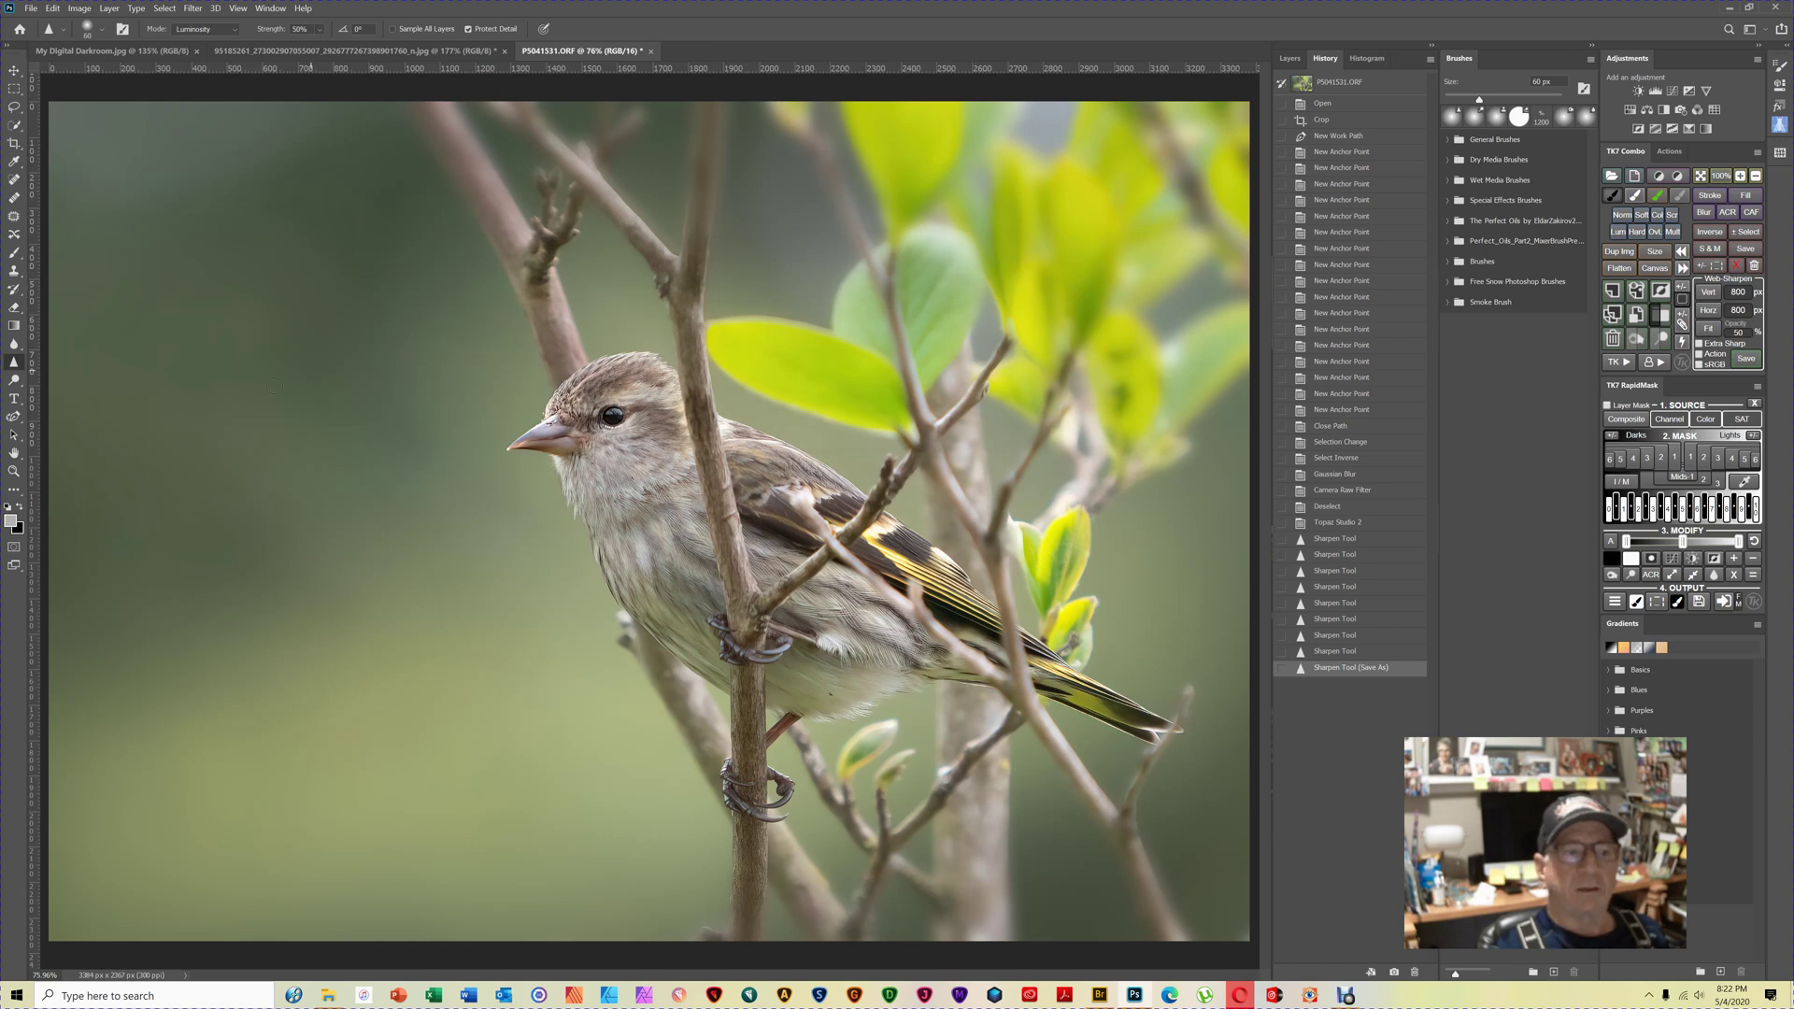
Darken the background around the bird and the bright leaves with the Burn tool, using a 2000 px brush at 50% exposure.
left_click(14, 381)
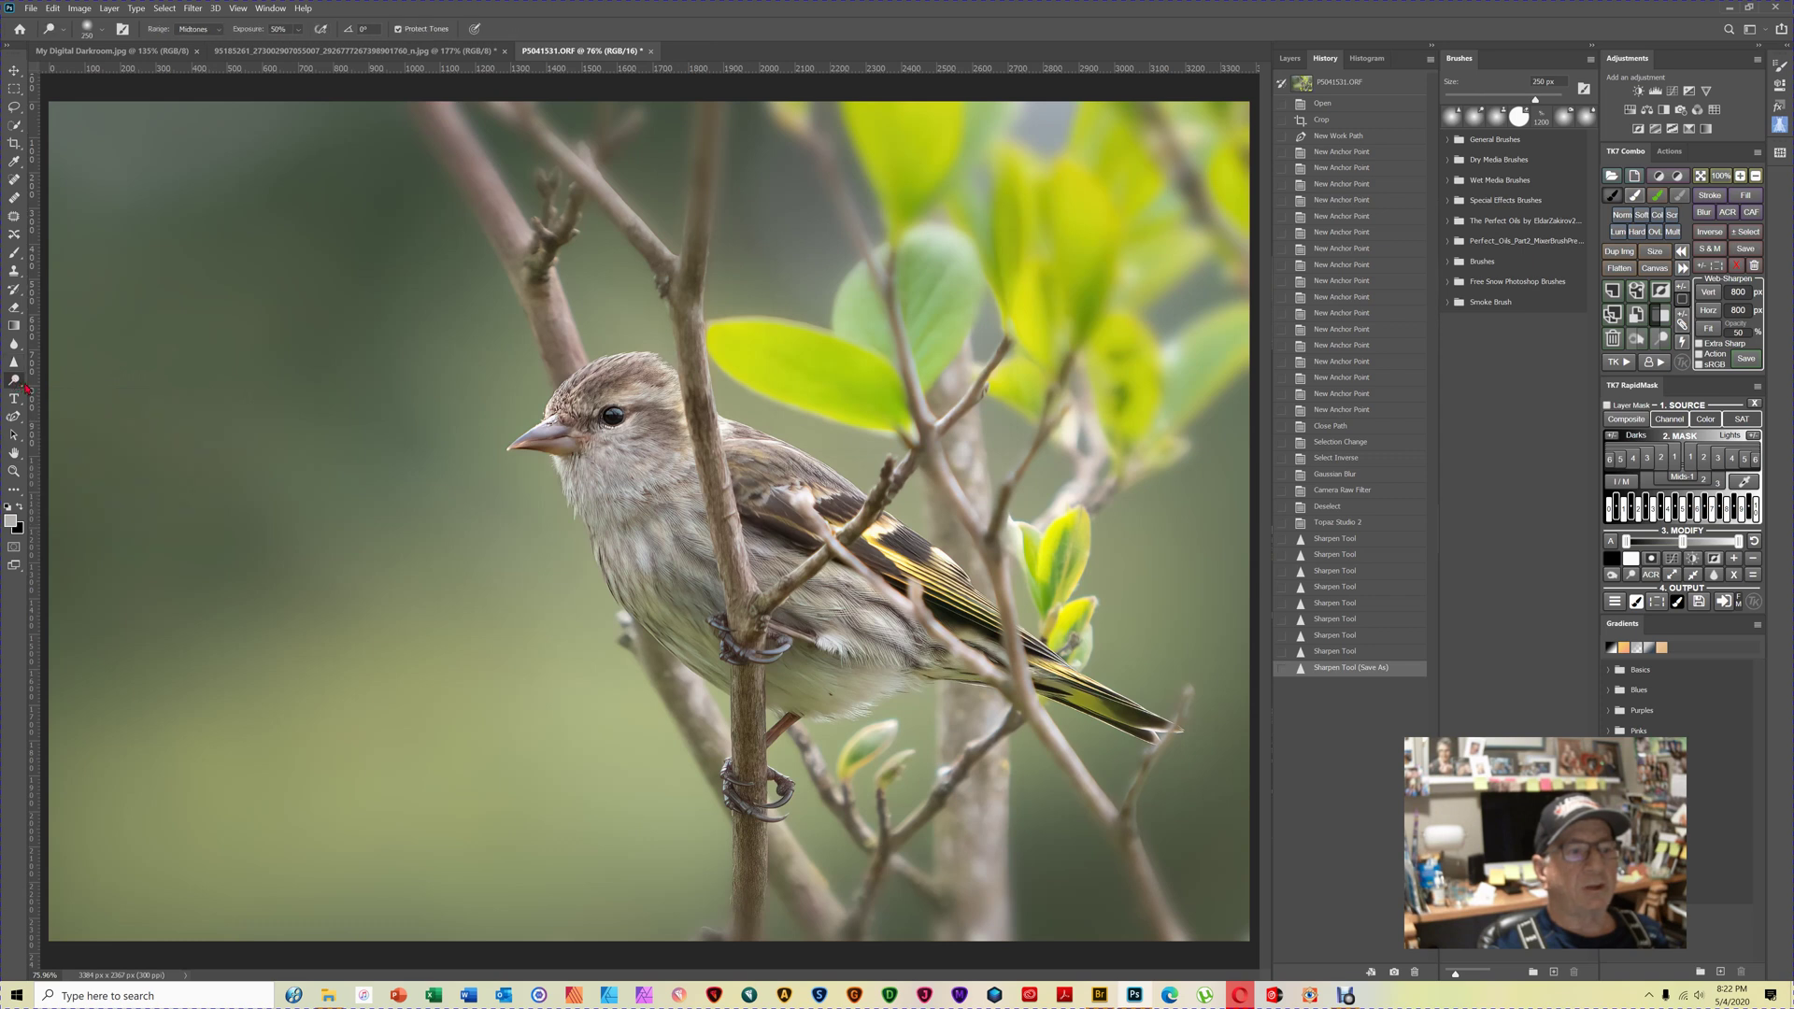
left_click(73, 394)
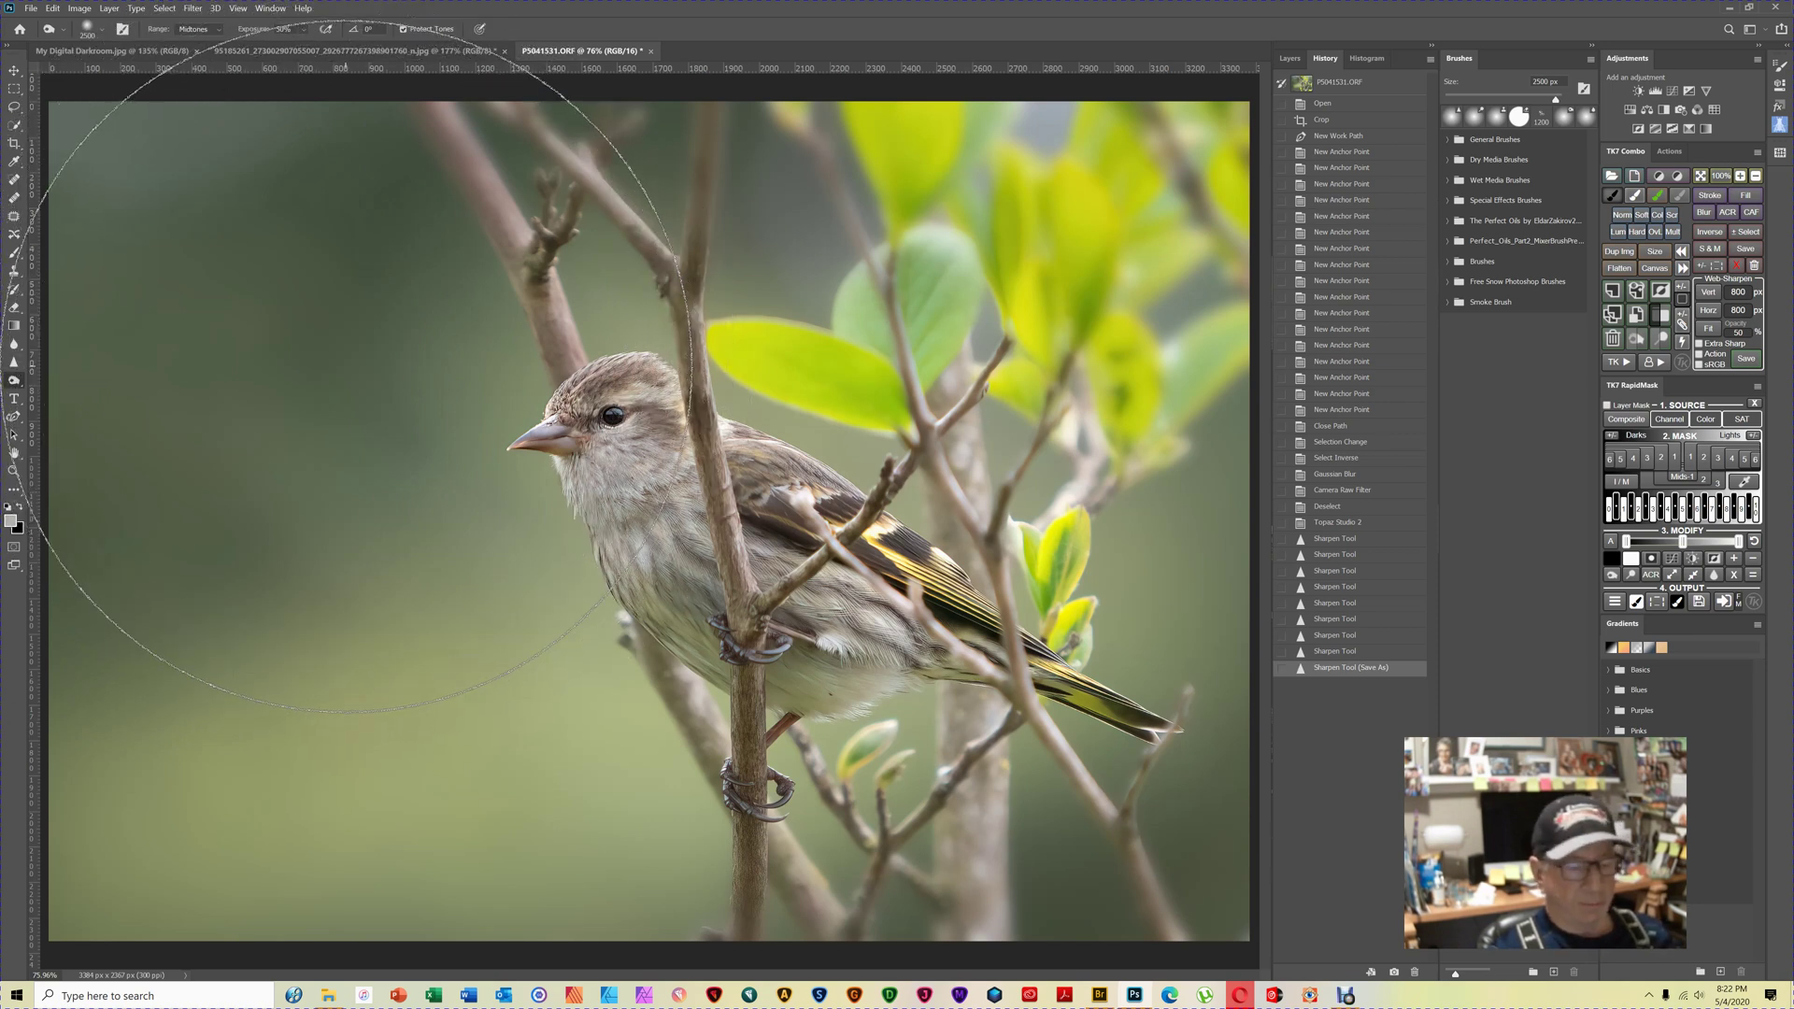
key("bracketleft")
key("bracketleft")
key("bracketleft")
key("bracketleft")
key("bracketleft")
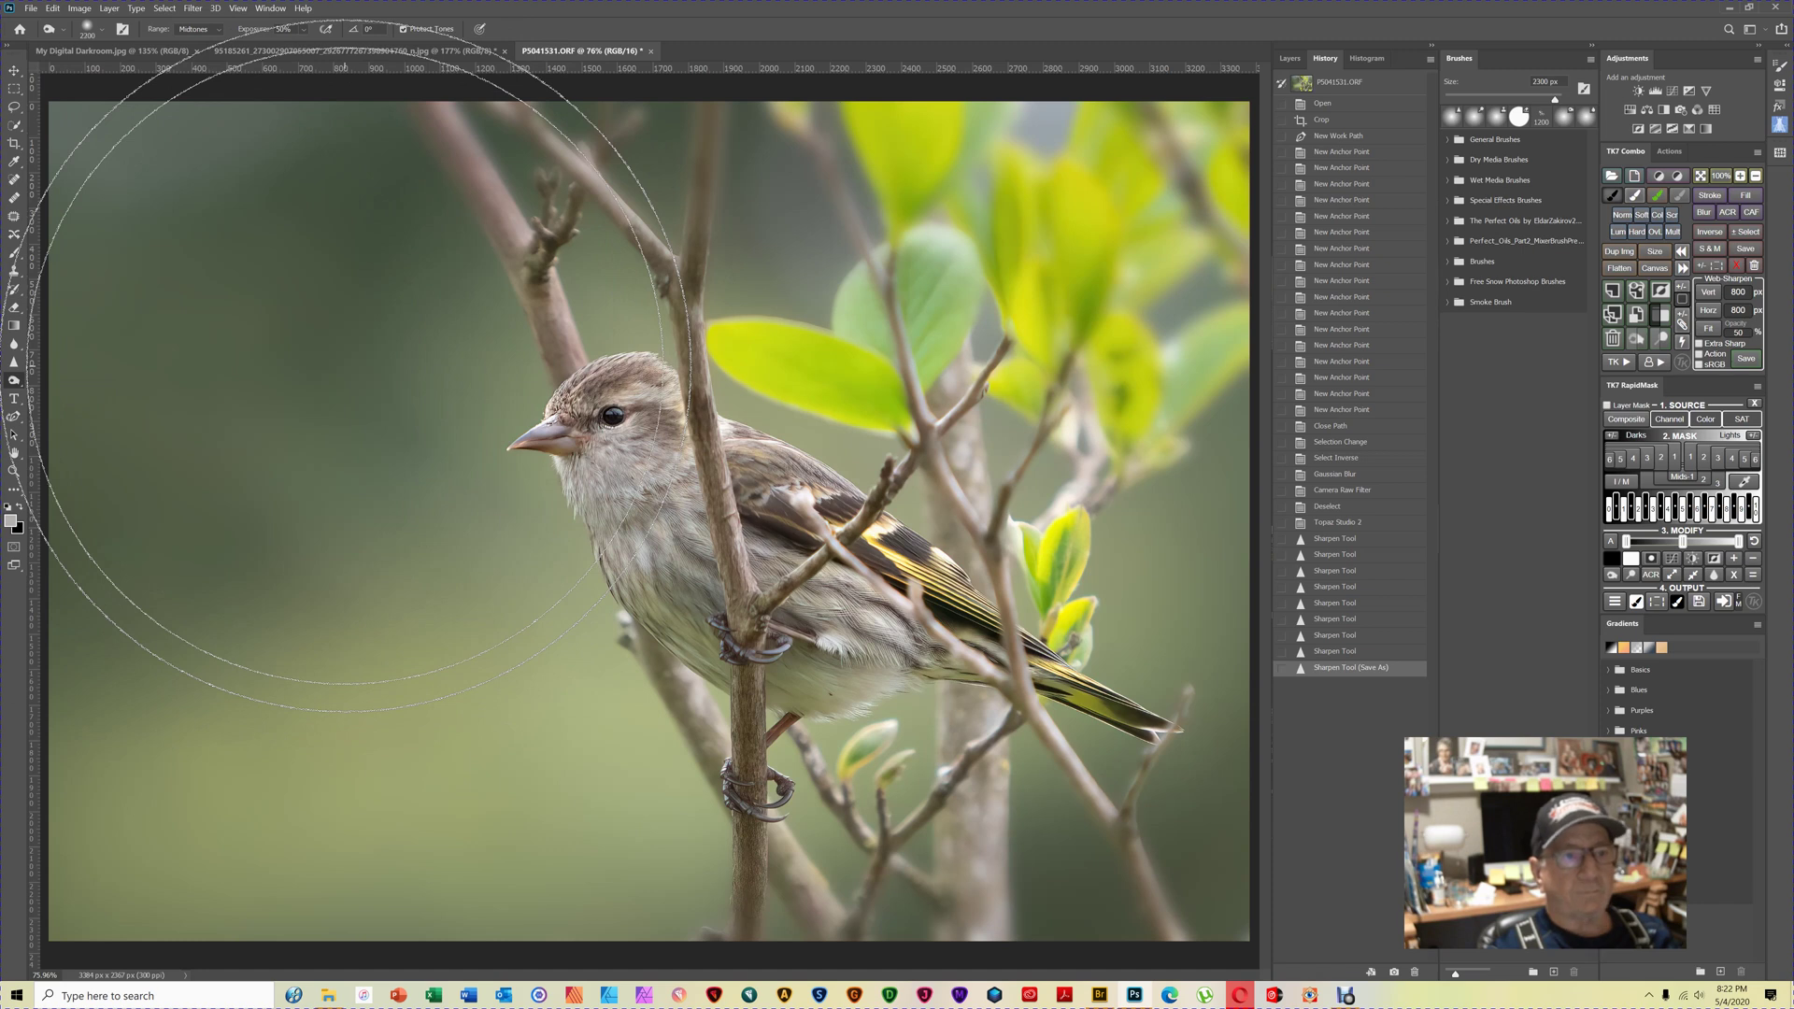
left_click_drag(280, 300, 240, 340)
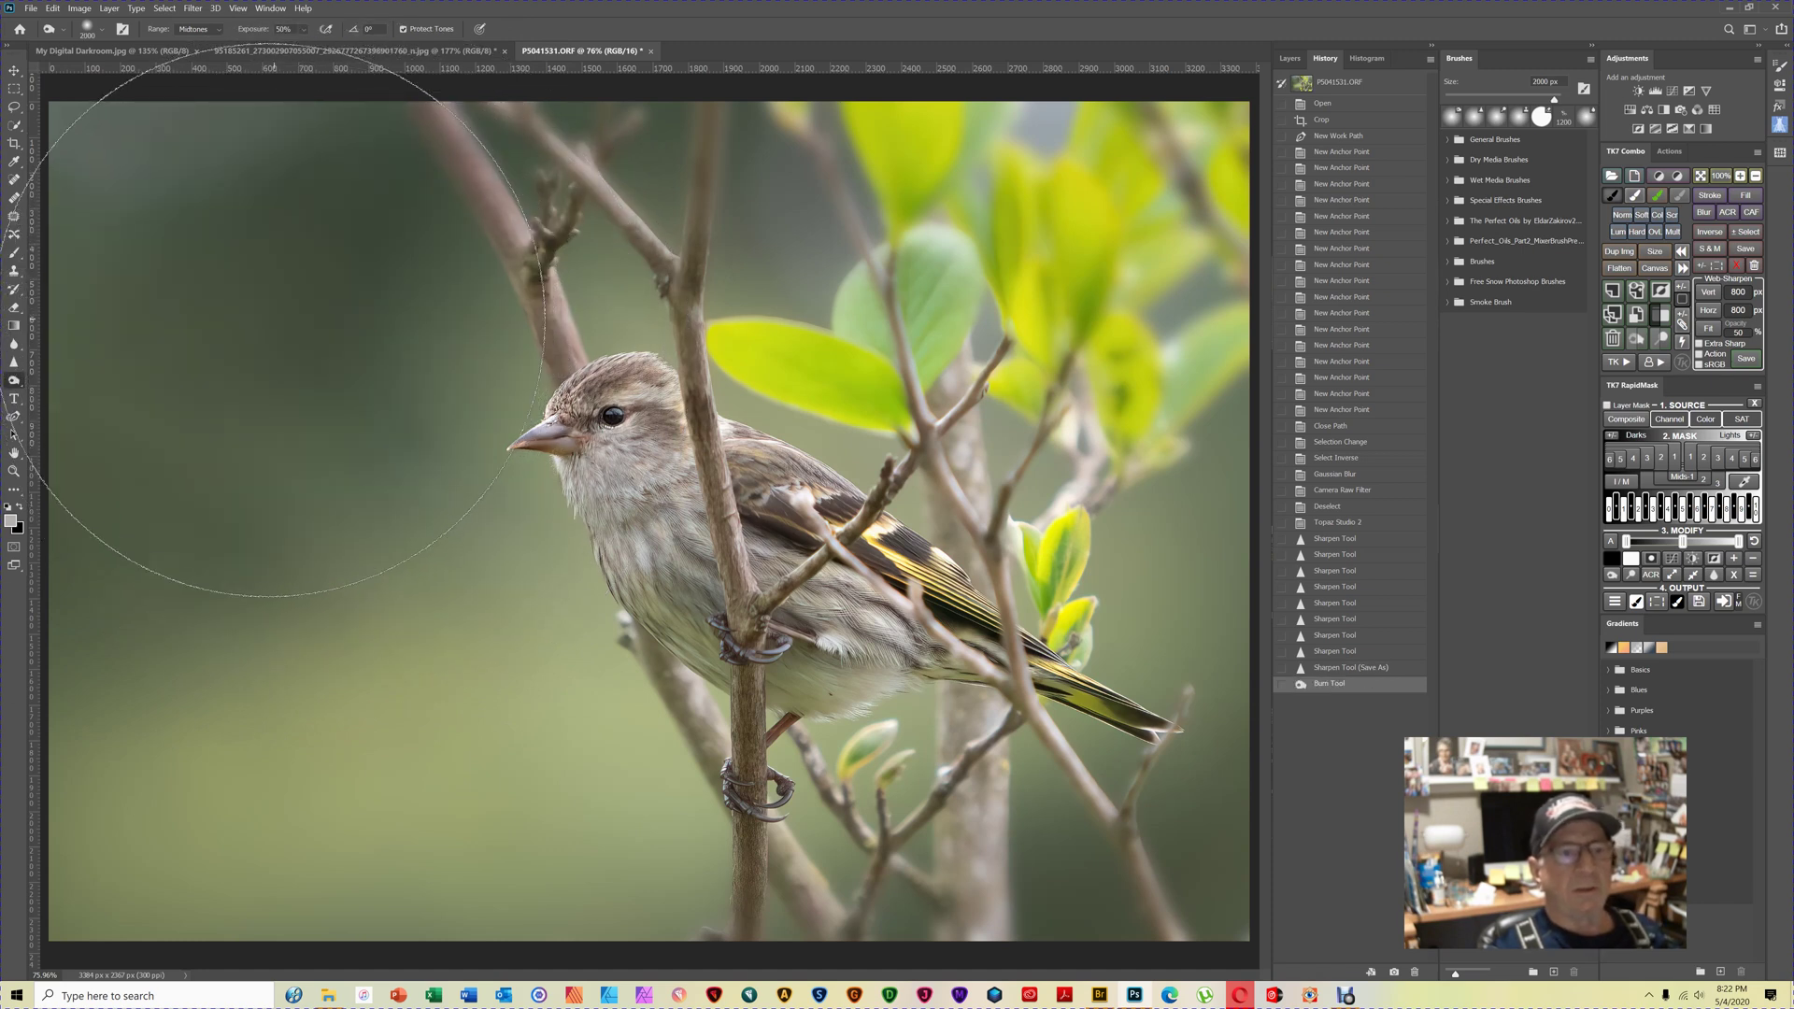
mouse_move(338, 701)
left_mouse_down()
mouse_move(496, 795)
mouse_move(421, 729)
left_mouse_up()
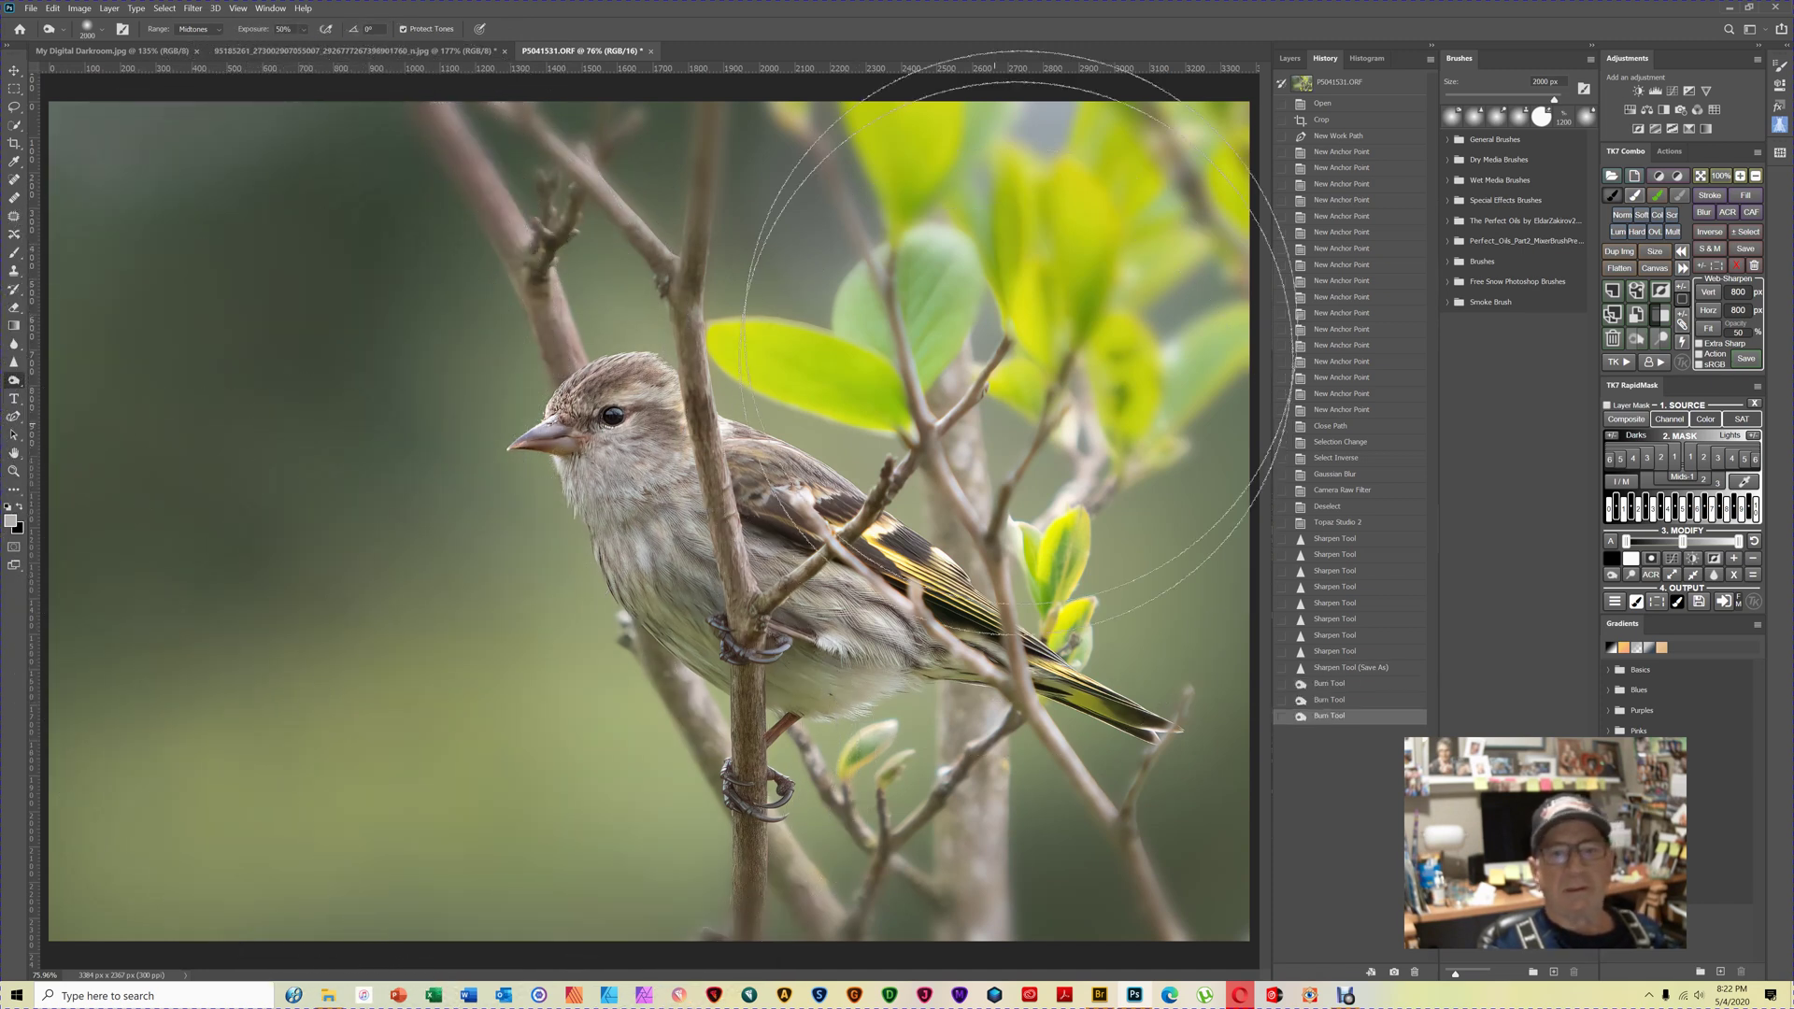
mouse_move(1151, 322)
left_mouse_down()
mouse_move(1058, 248)
mouse_move(1154, 508)
mouse_move(1154, 820)
mouse_move(1094, 844)
mouse_move(943, 826)
mouse_move(849, 880)
mouse_move(623, 904)
mouse_move(367, 972)
left_mouse_up()
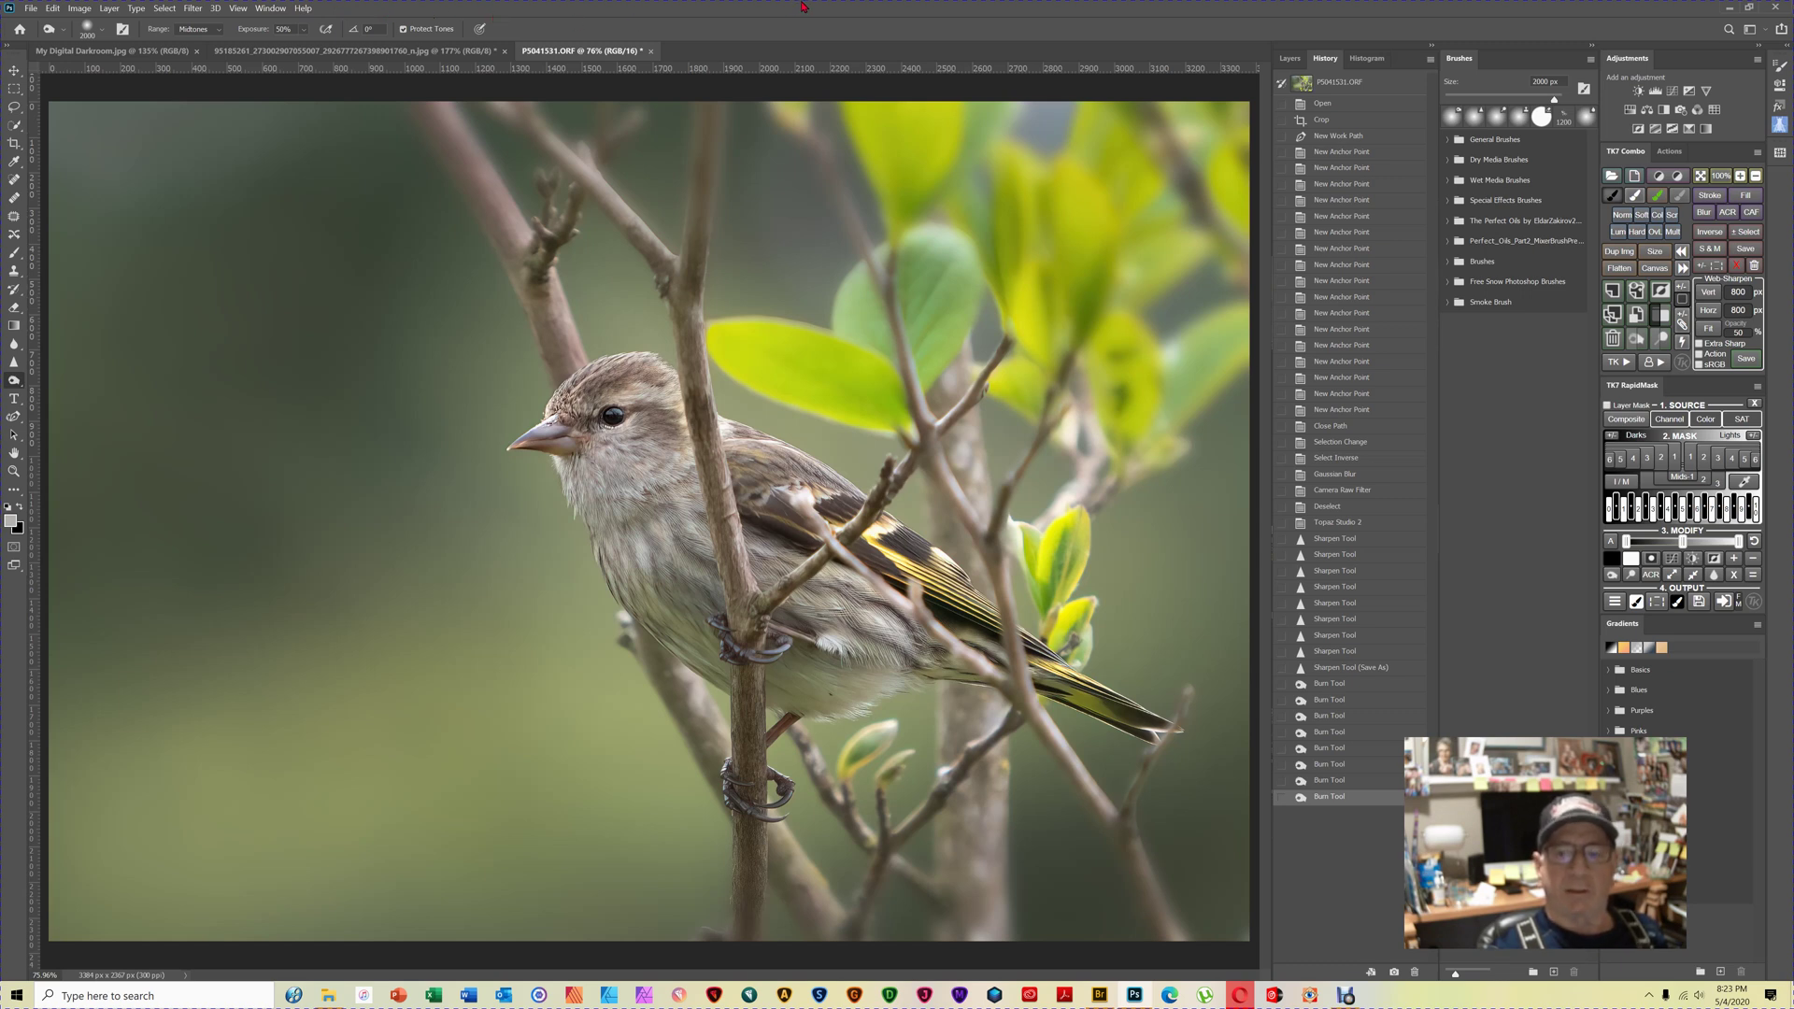
left_click(1345, 995)
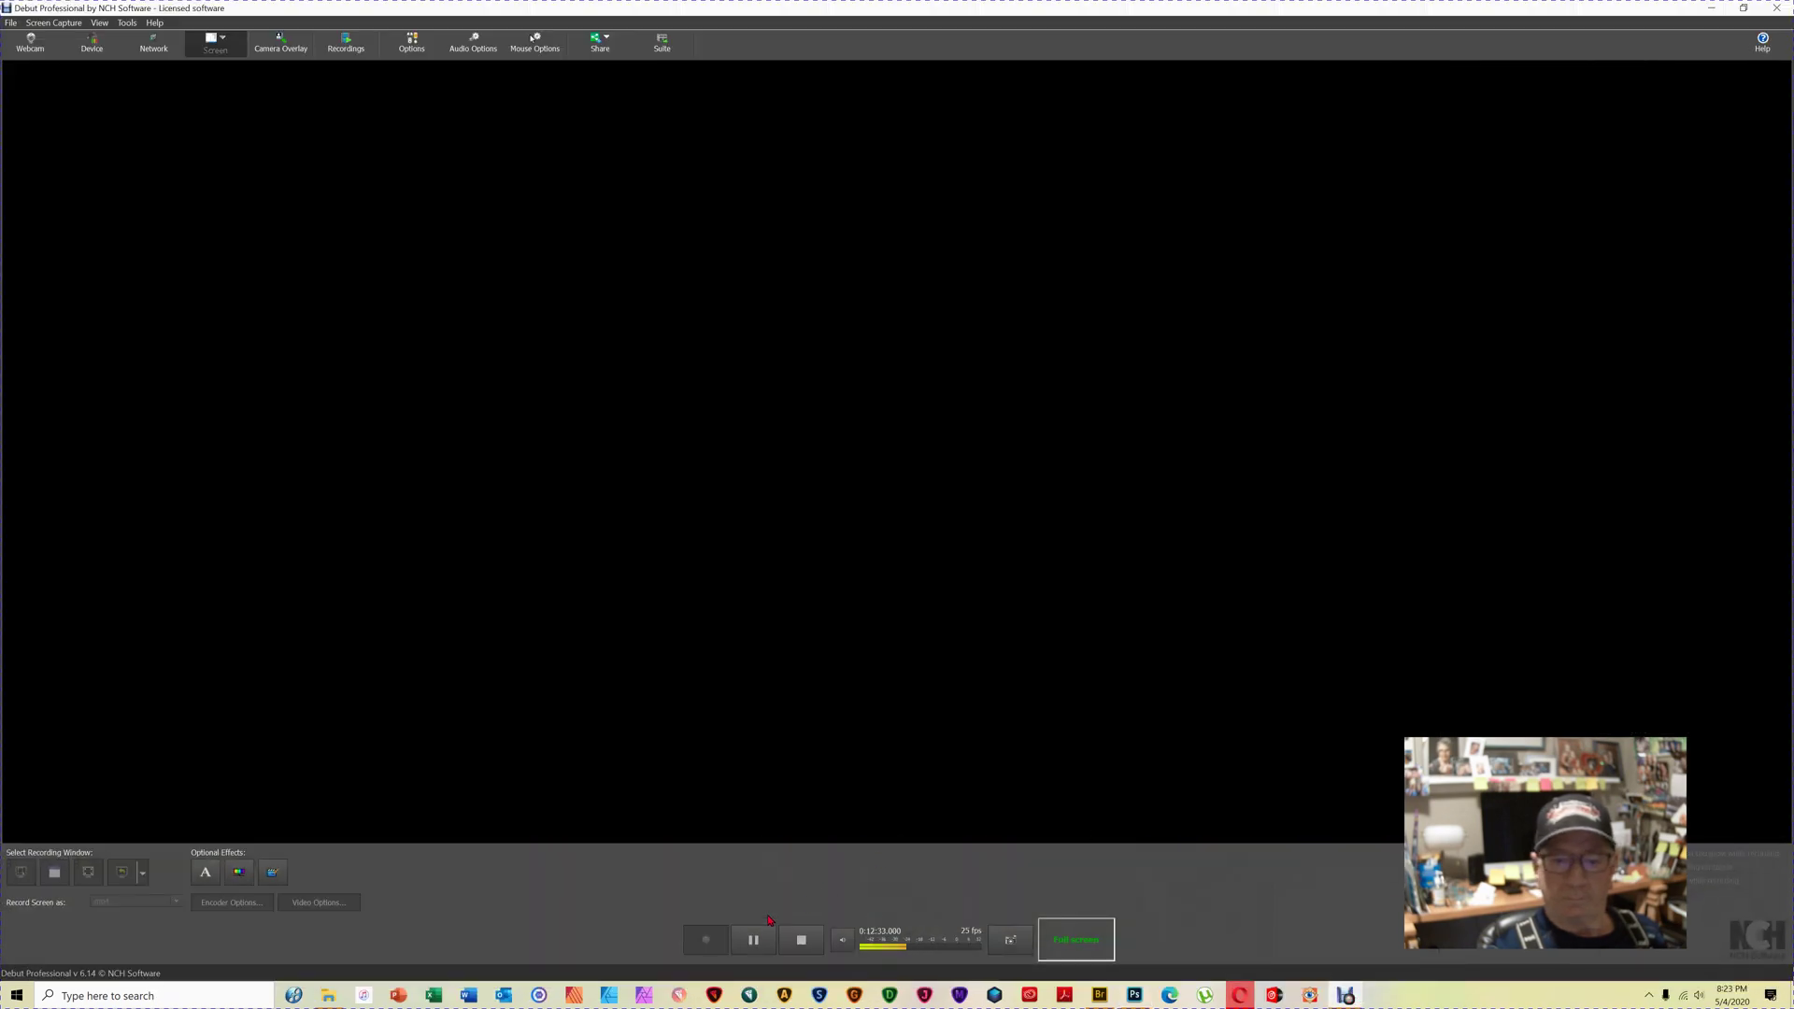